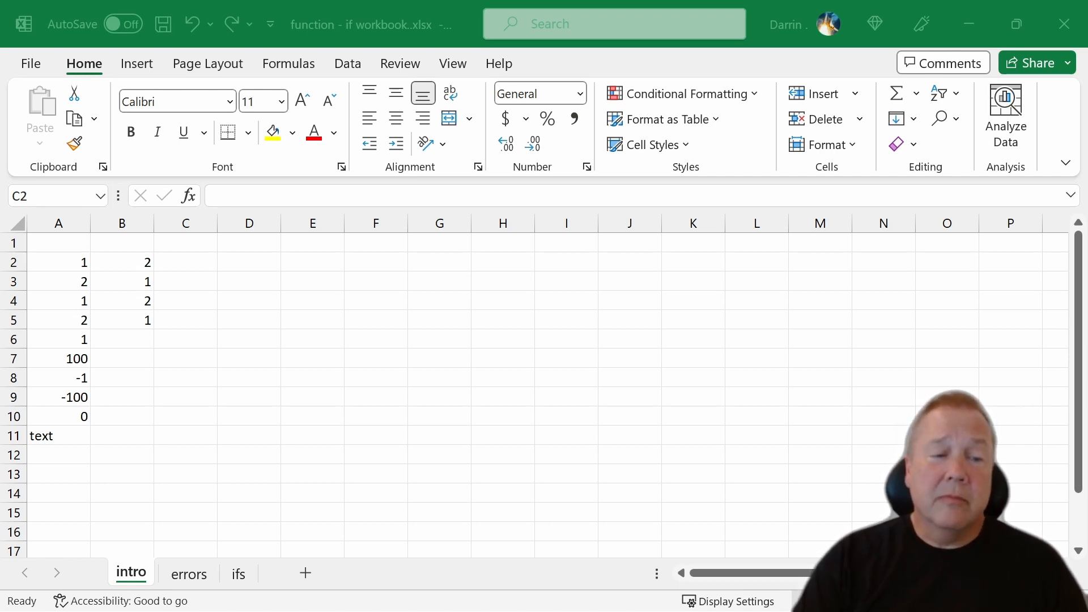
Enter the formula =IF(A2>B2,"greater") in cell C2, leaving out a value for the false case.
click(171, 257)
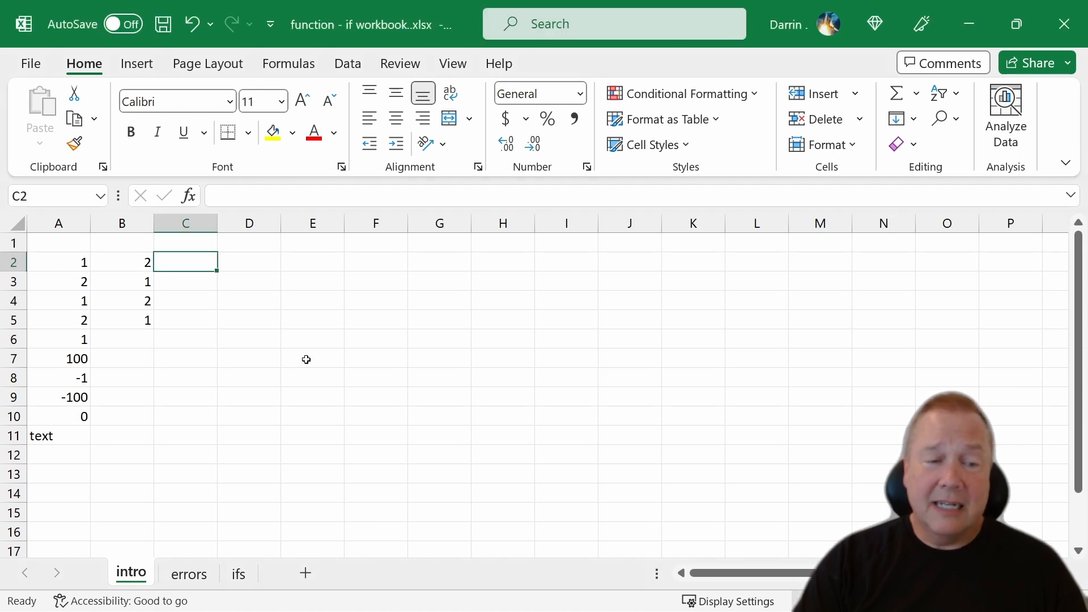
text(=if)
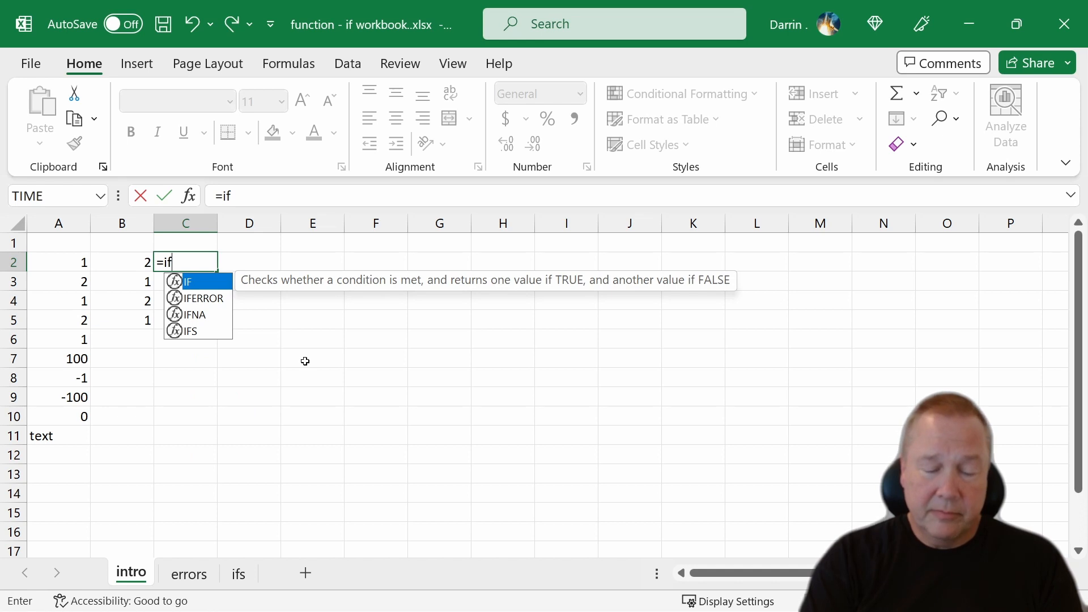
text(()
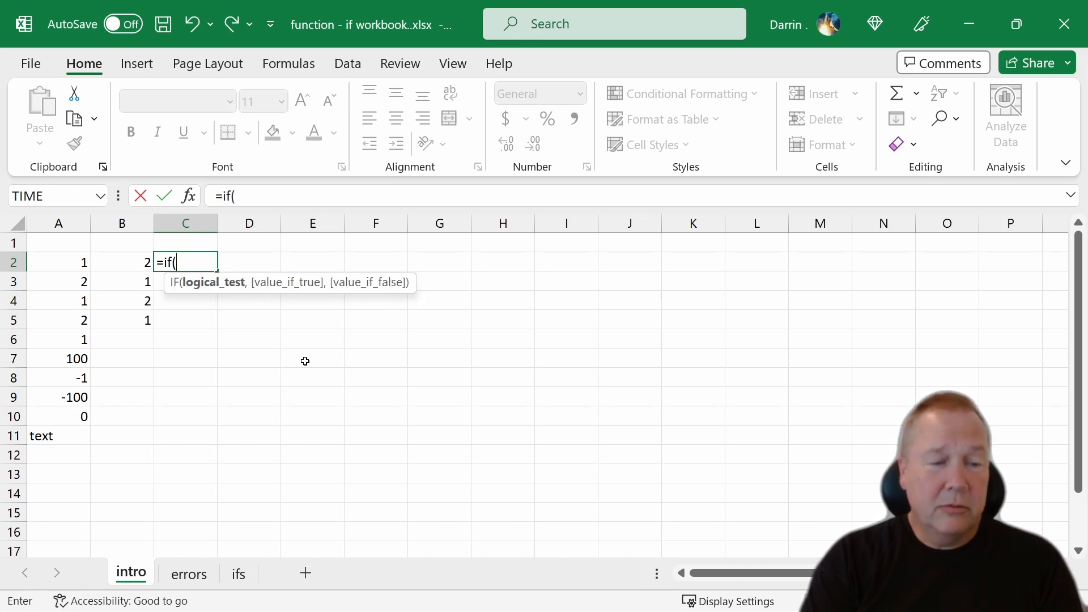
text(a2>)
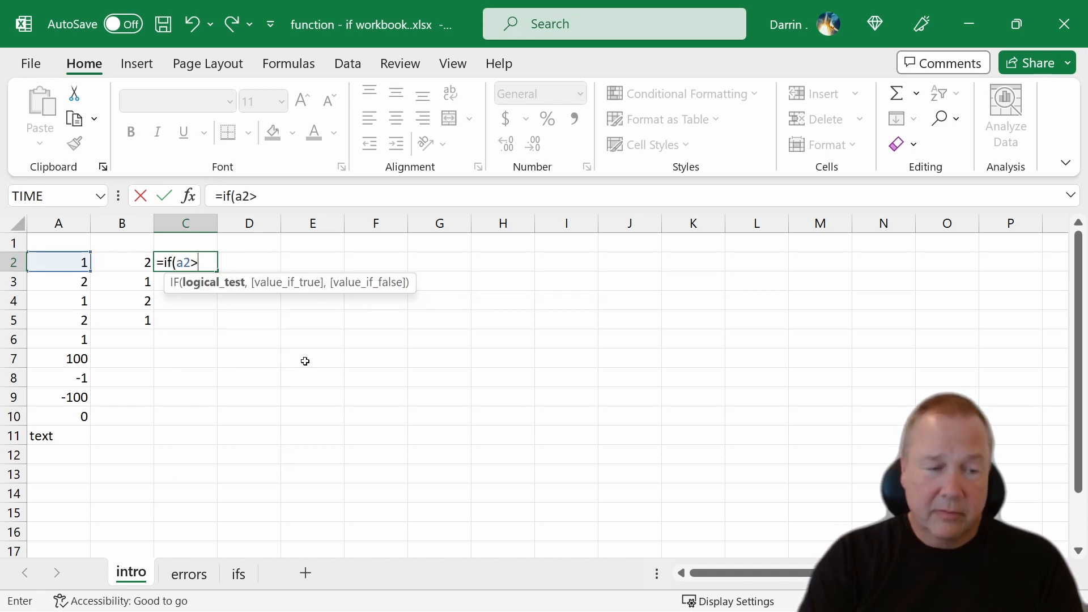
text(b2)
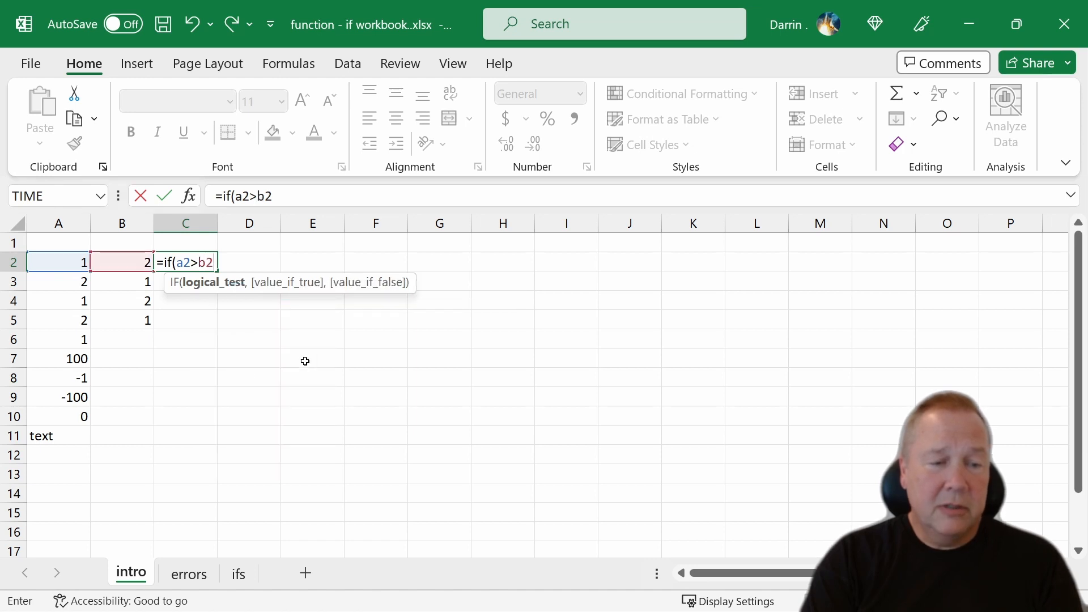
text(,)
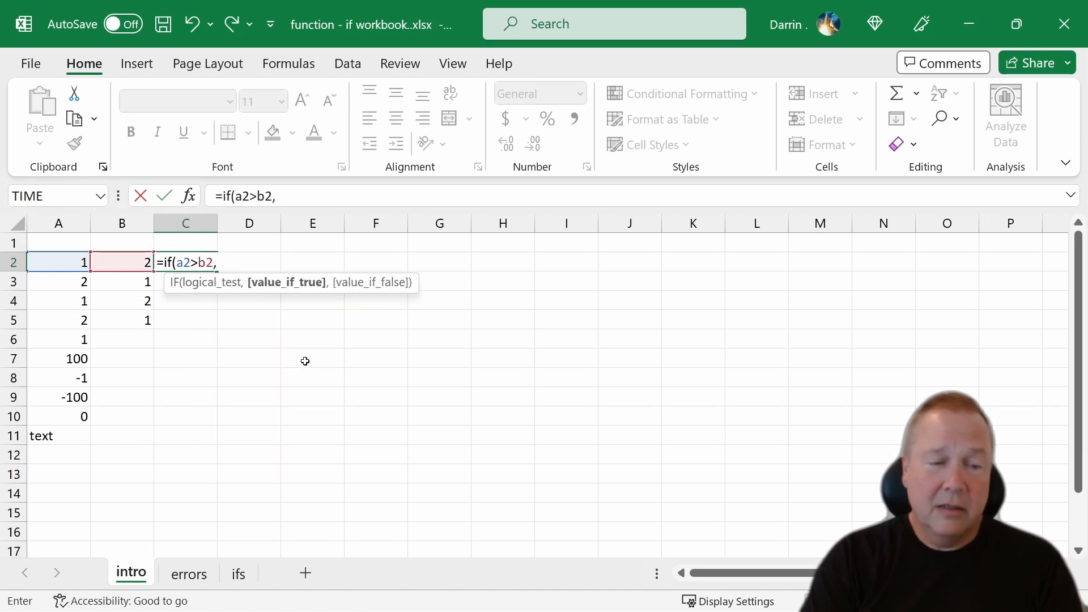
text("greater)
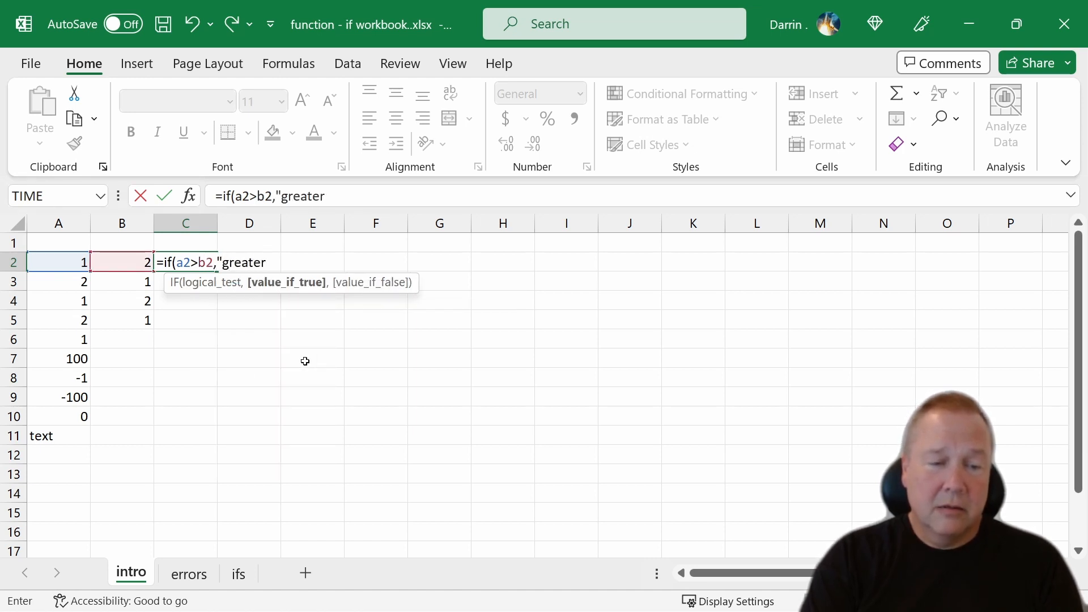
text("))
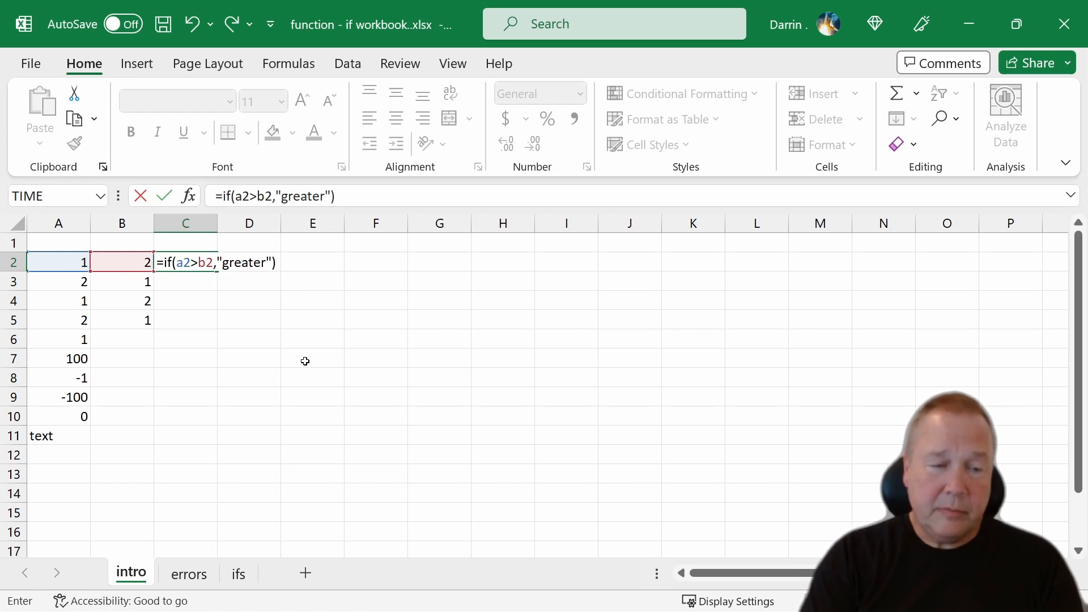
key(Return)
Copy the IF formula from cell C2 into cell C3 and end the copy mode.
key(Up)
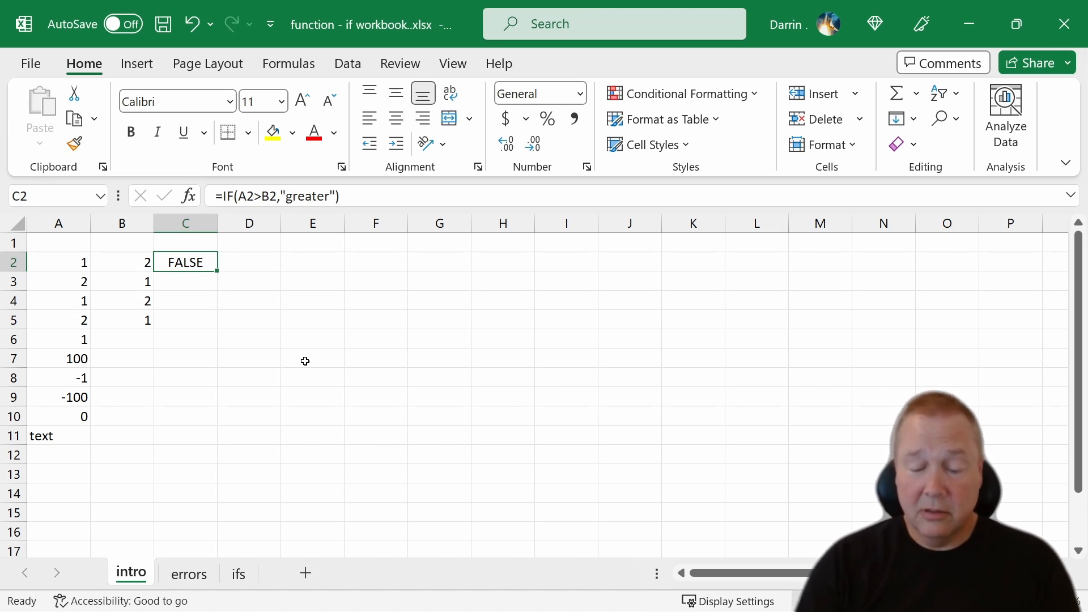
key(ctrl+c)
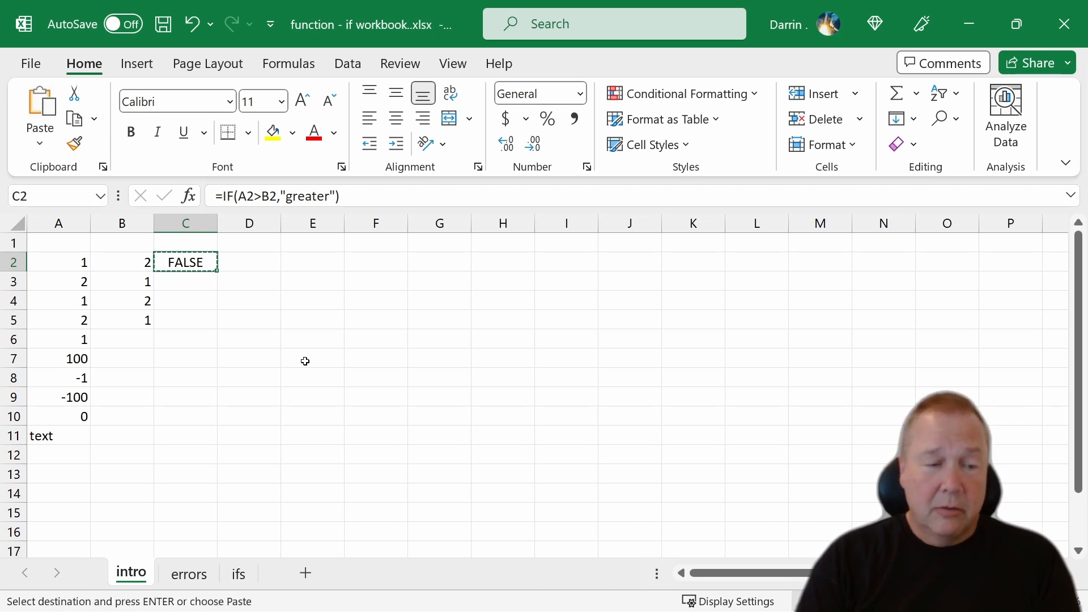
key(Down)
key(ctrl+v)
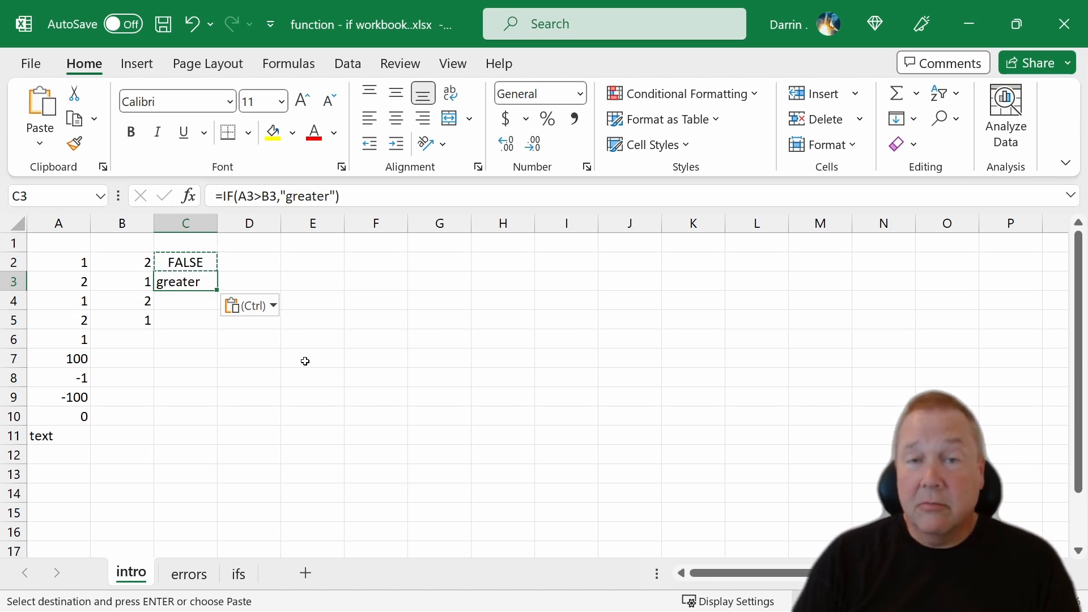
key(Down)
key(Escape)
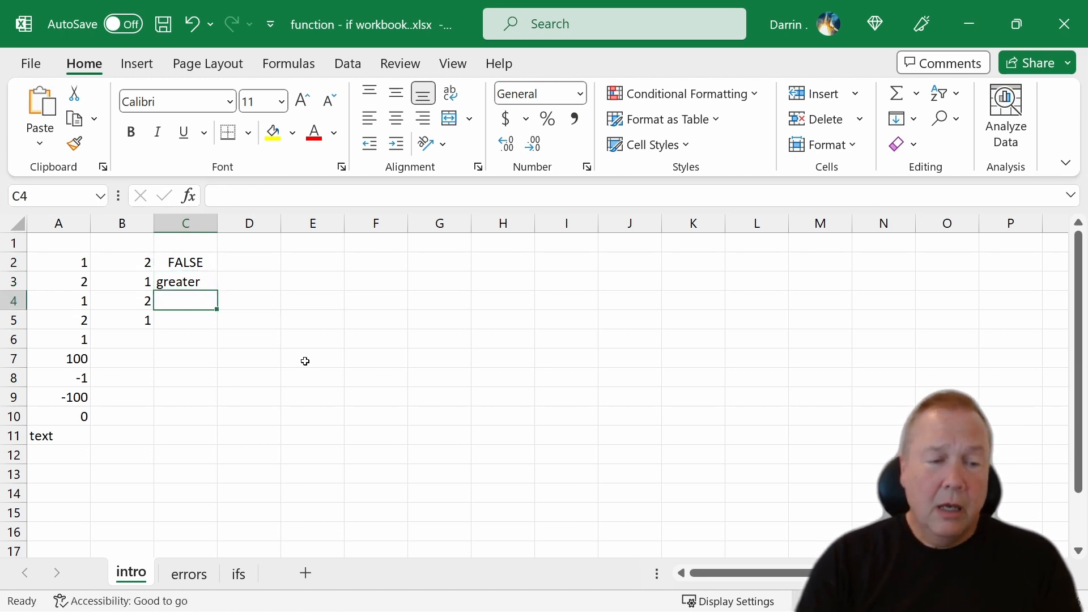
text(=)
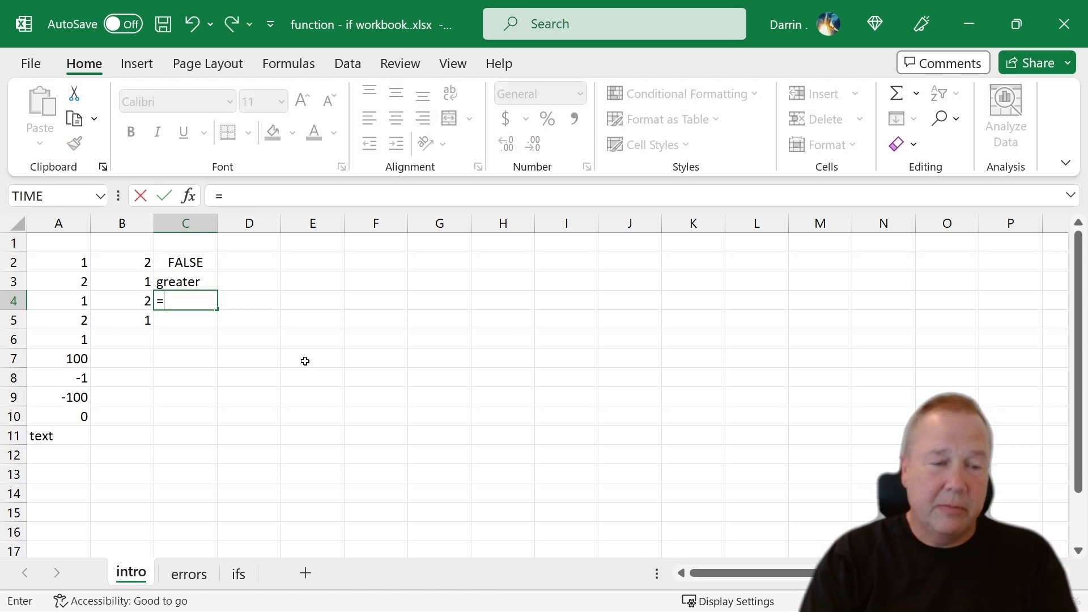
text(a)
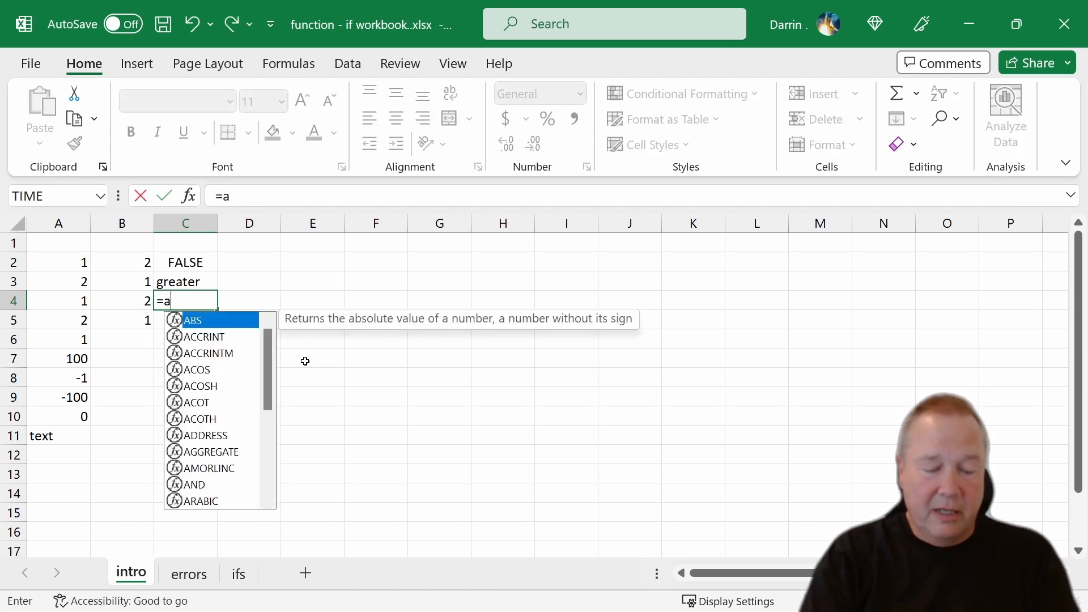
text(4>)
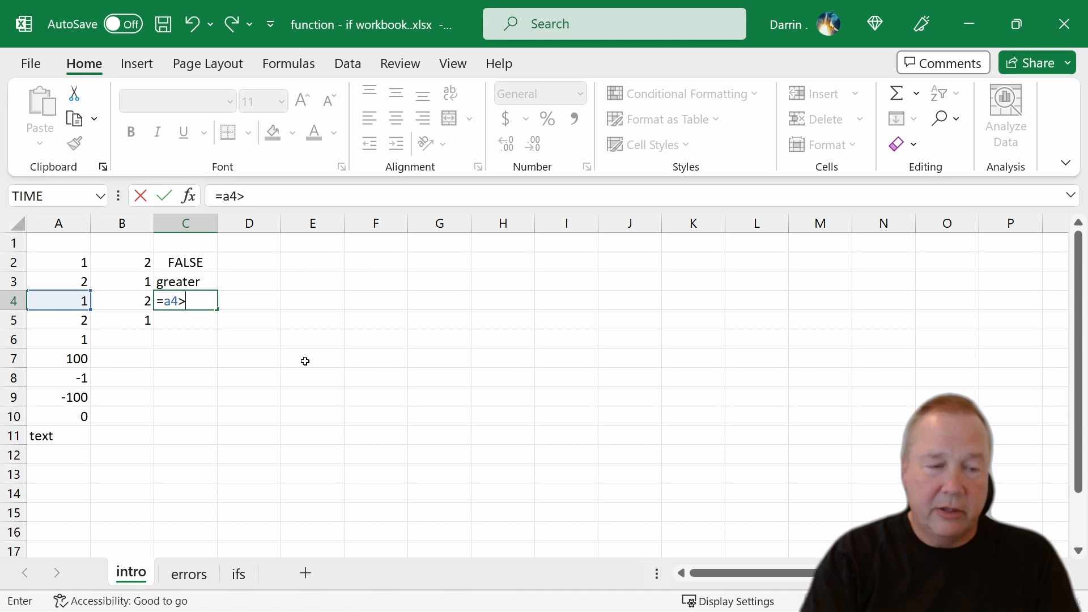
key(BackSpace)
key(BackSpace)
key(BackSpace)
Enter the formula =IF(A4>B4,"greater","less than") in cell C4.
text(i)
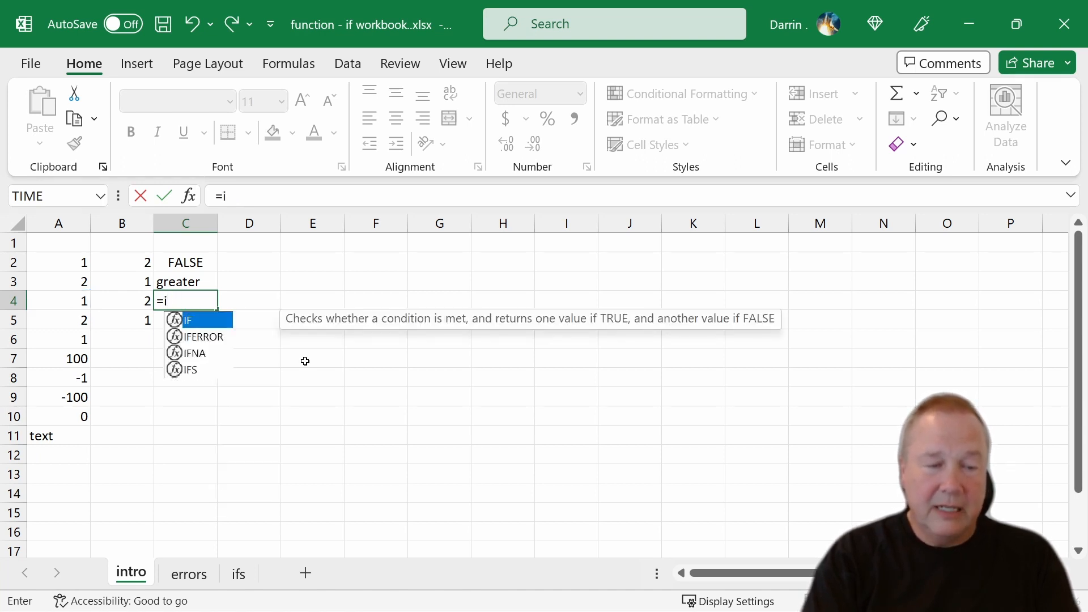
text(f(a)
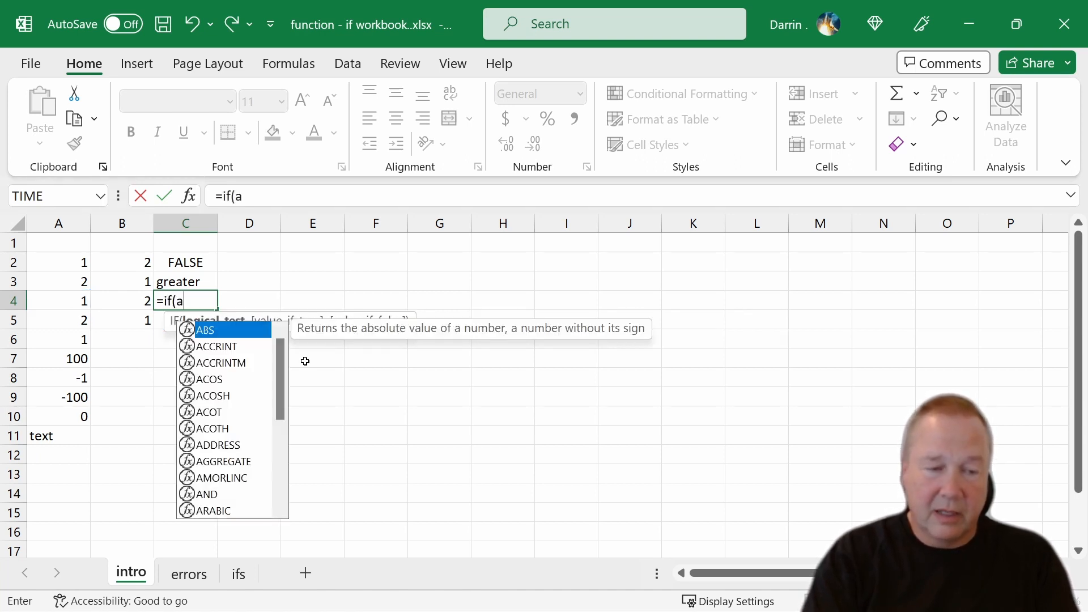
text(4>)
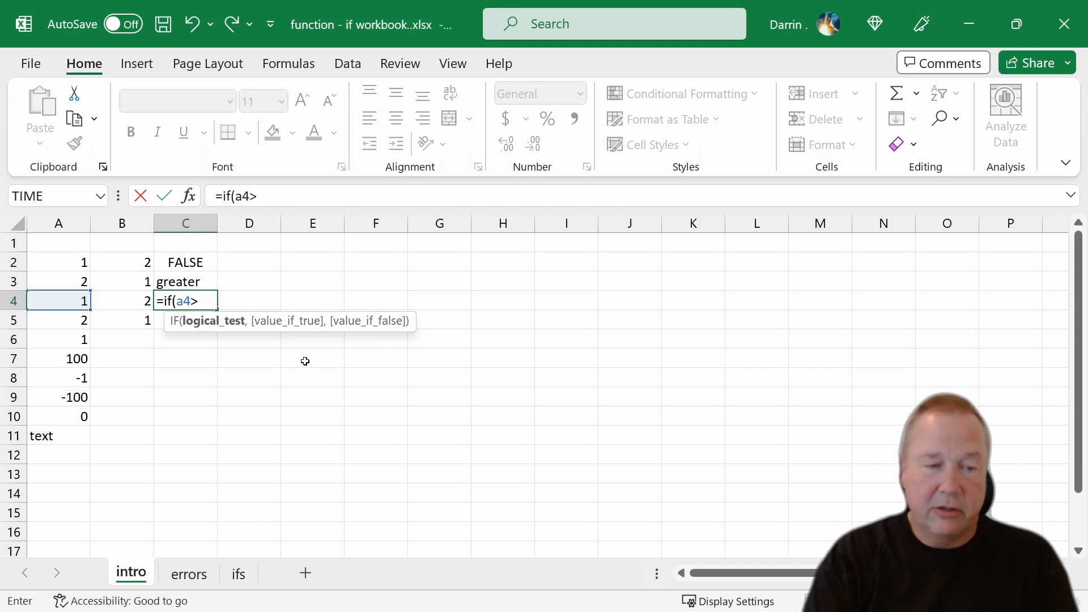
text(b4,)
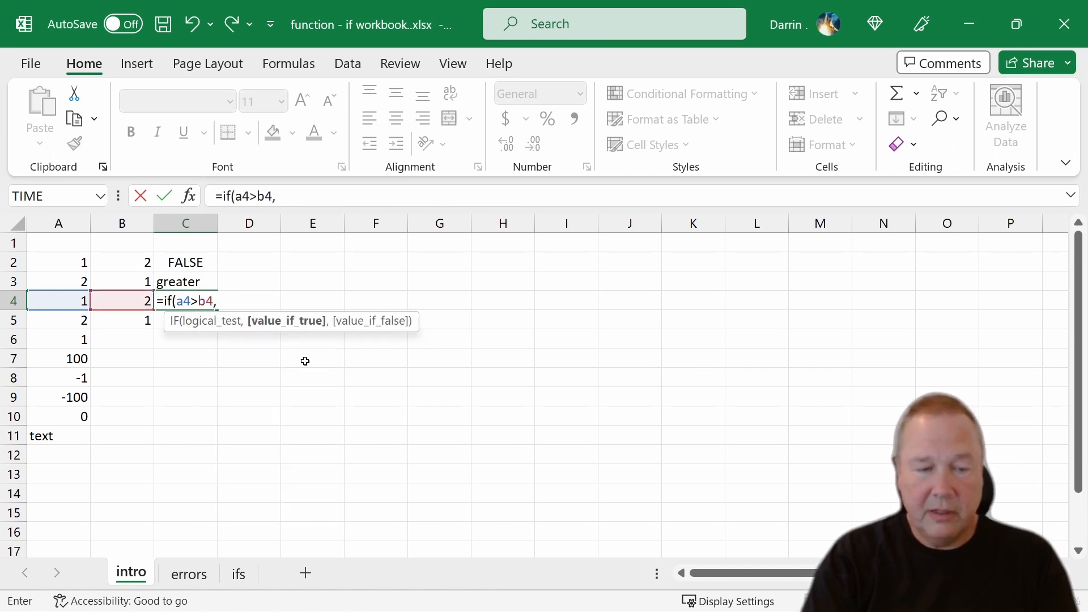
text("greater)
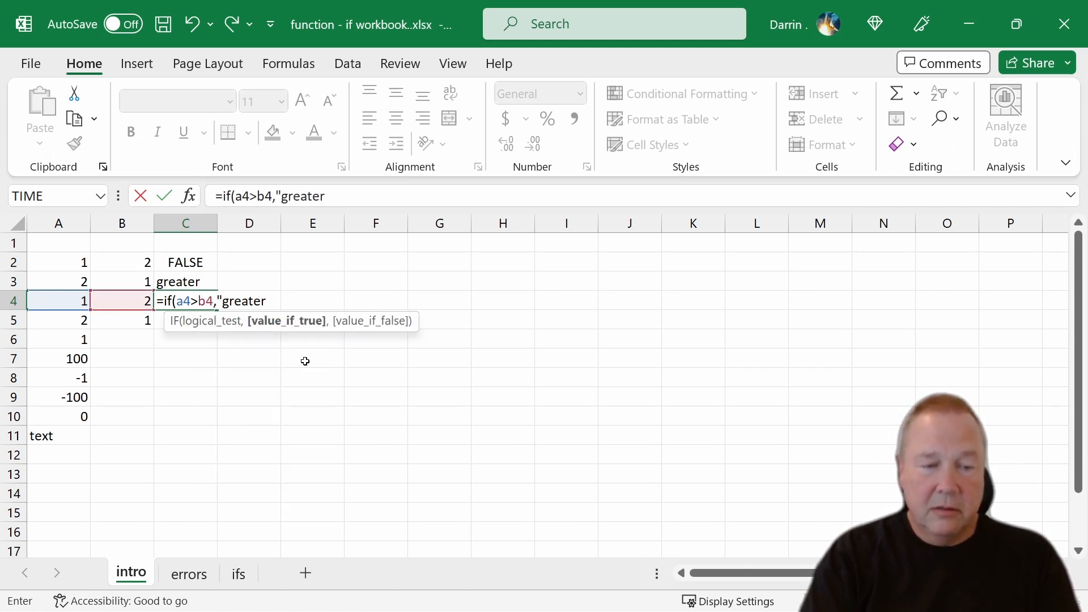
text(")
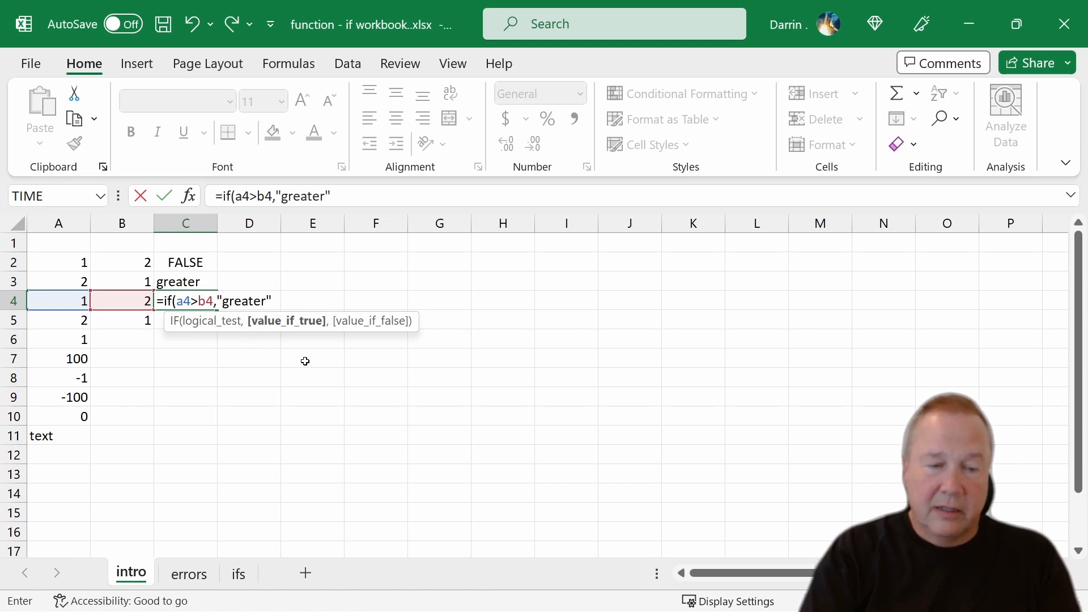
text(,)
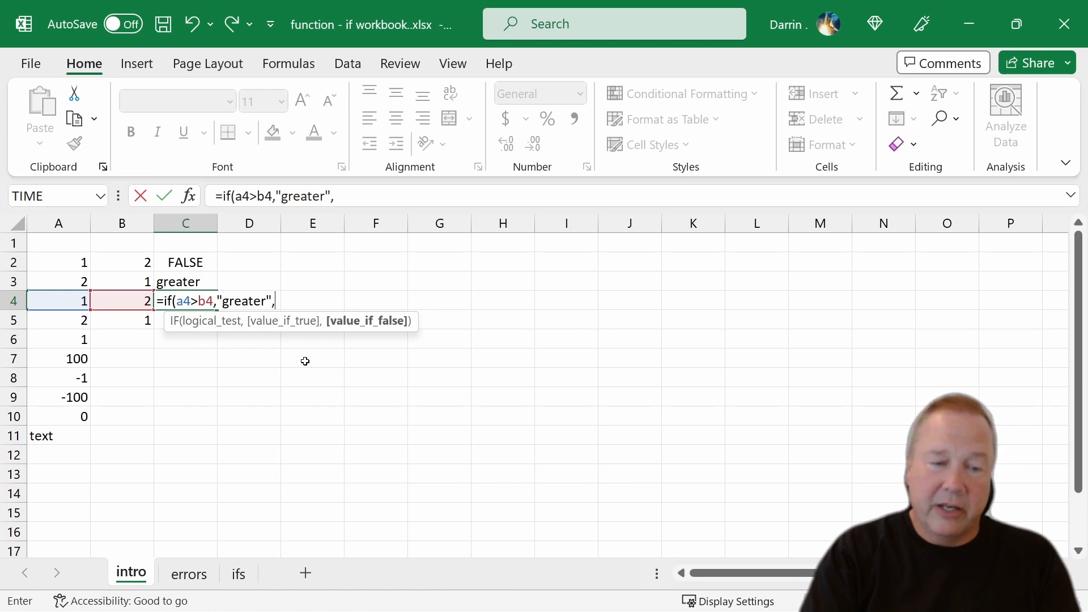
text("less )
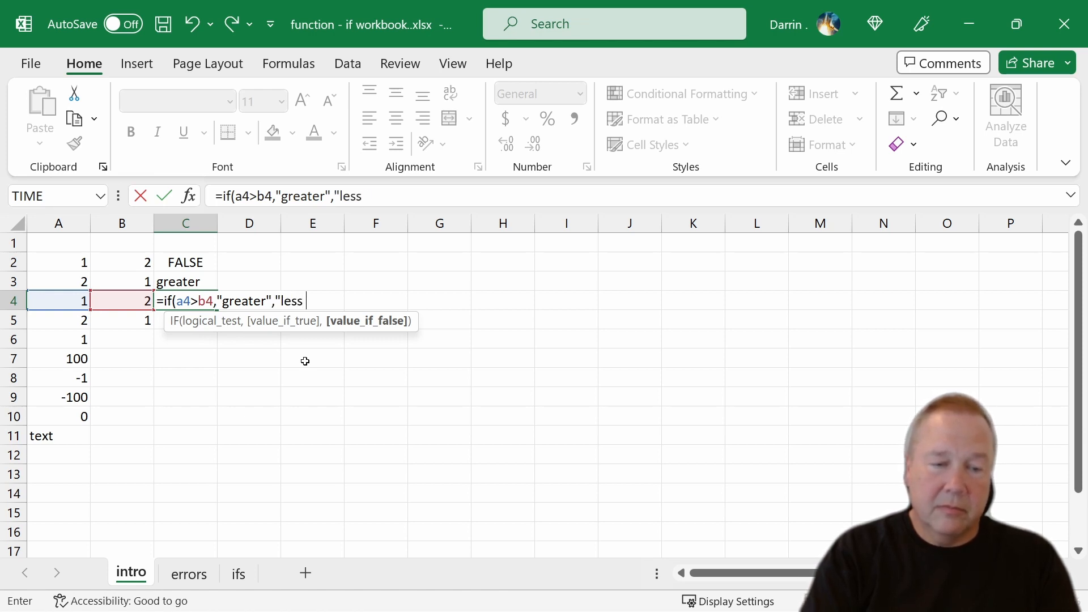
text(than")
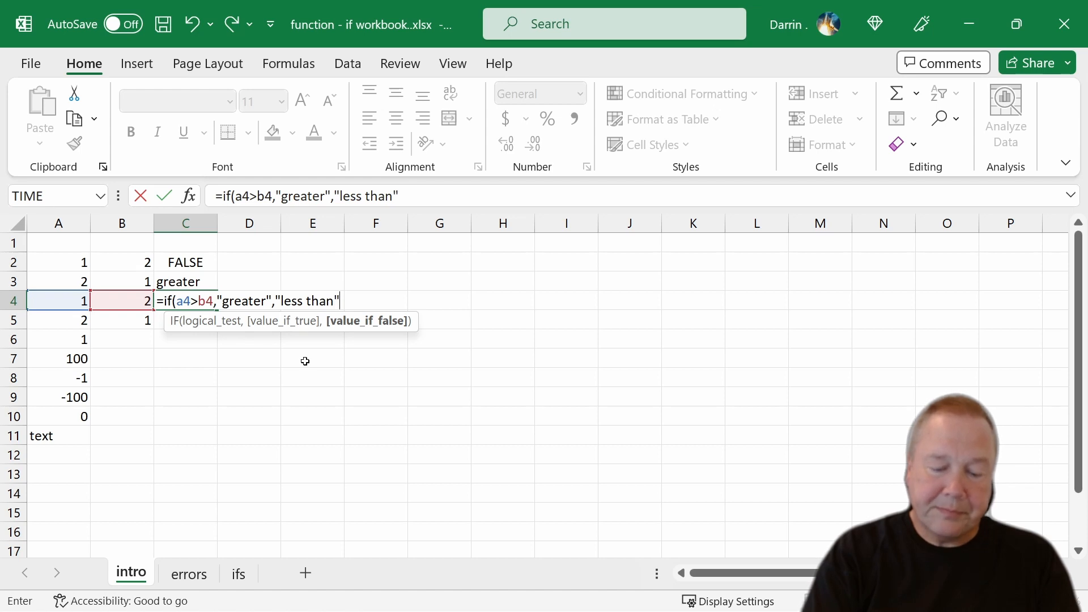
text())
key(Return)
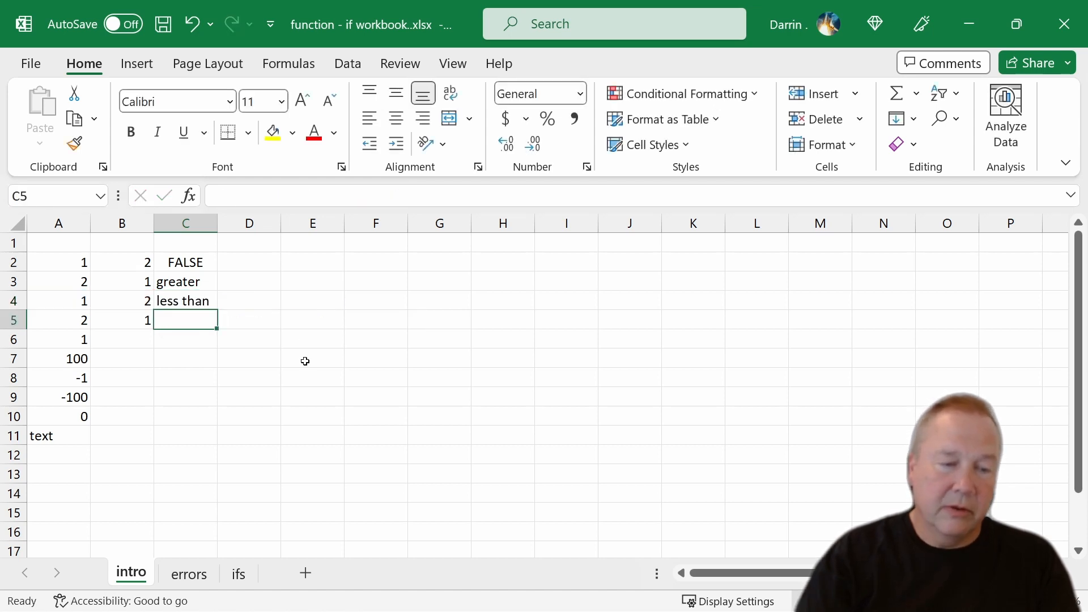
Copy the IF formula with both result values from cell C4 into cell C5.
key(Up)
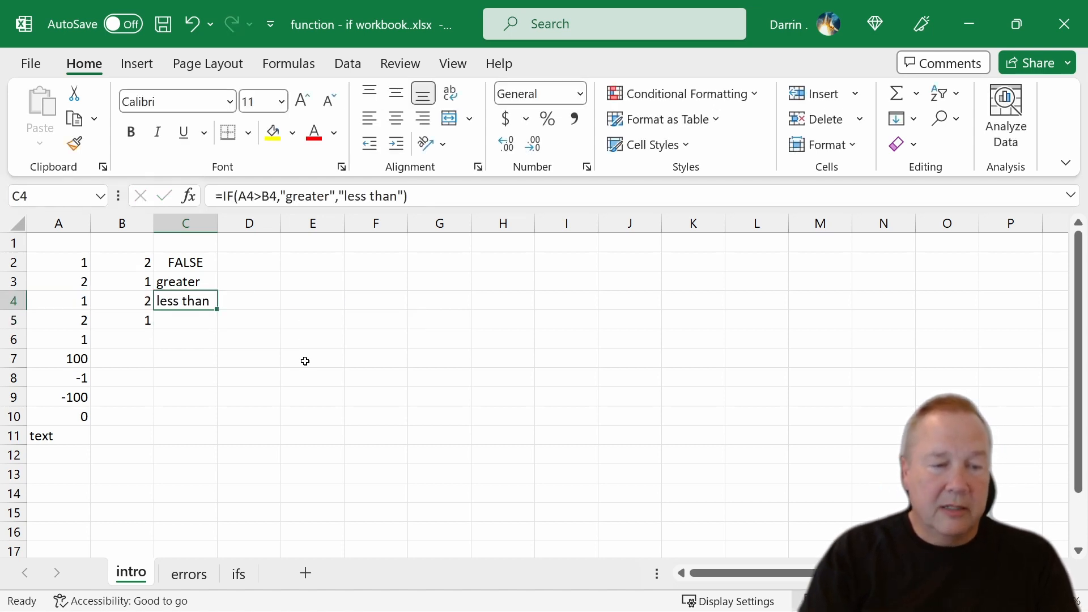
key(ctrl+c)
key(Down)
key(ctrl+v)
key(Down)
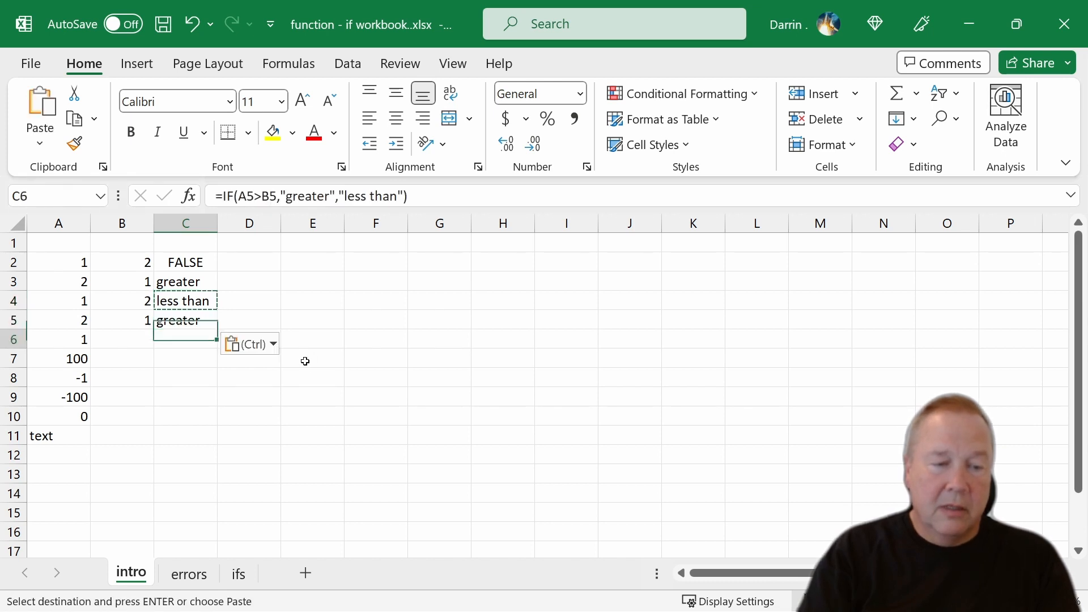
key(Escape)
key(Up)
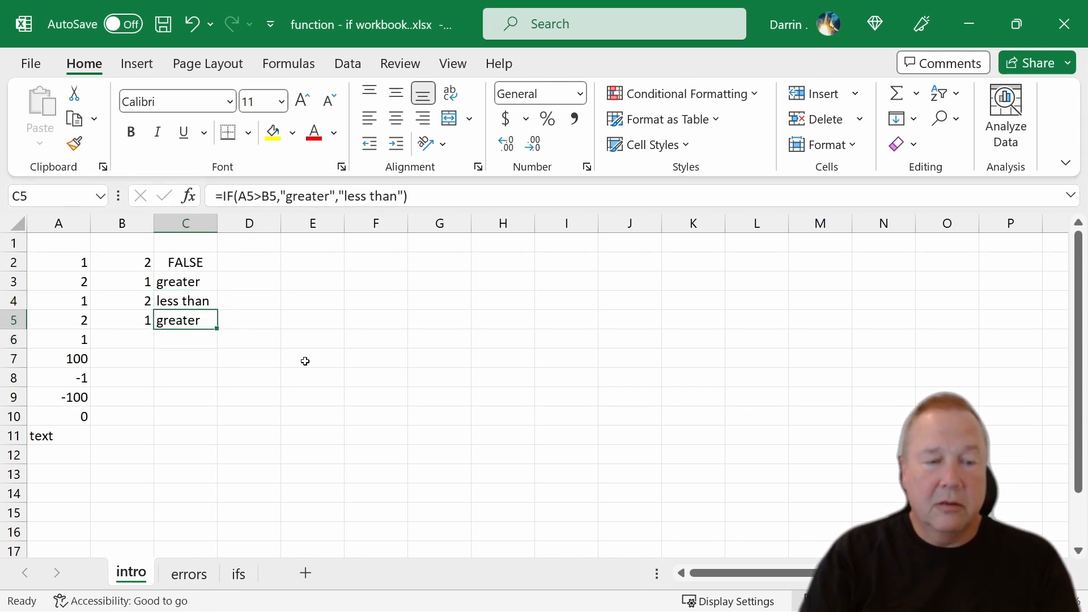
Enter the formula =IF(A6,"true") in cell C6, using the cell value alone as the logical test.
key(Down)
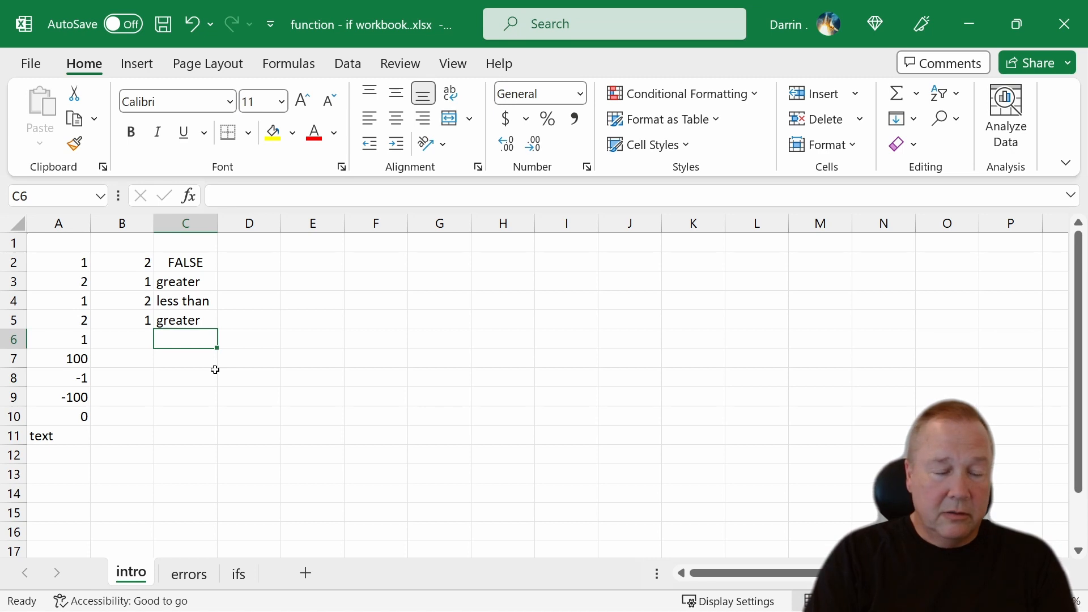
text(=)
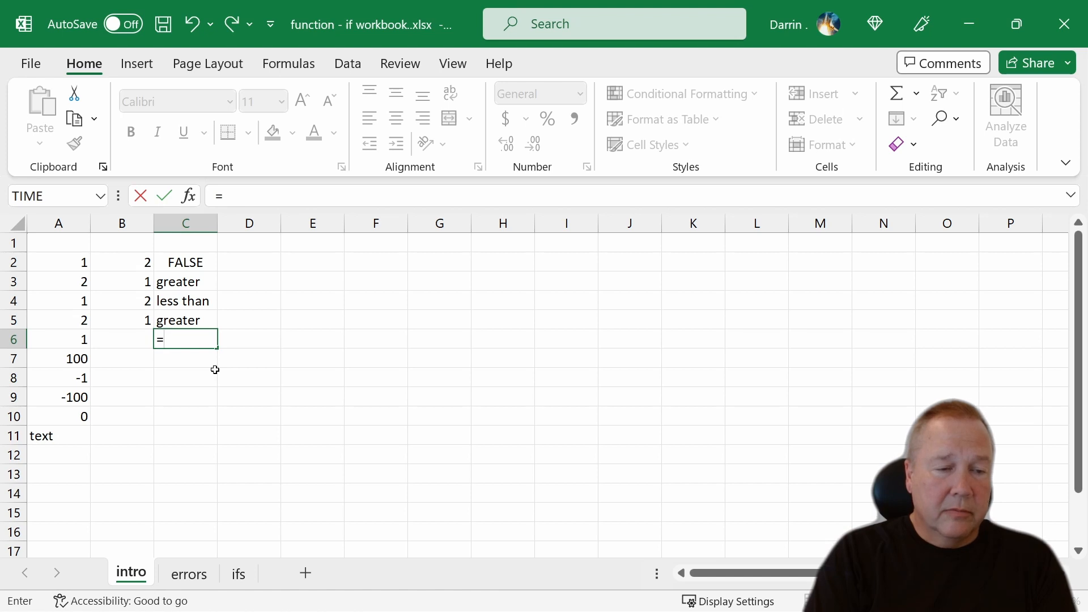
text(if)
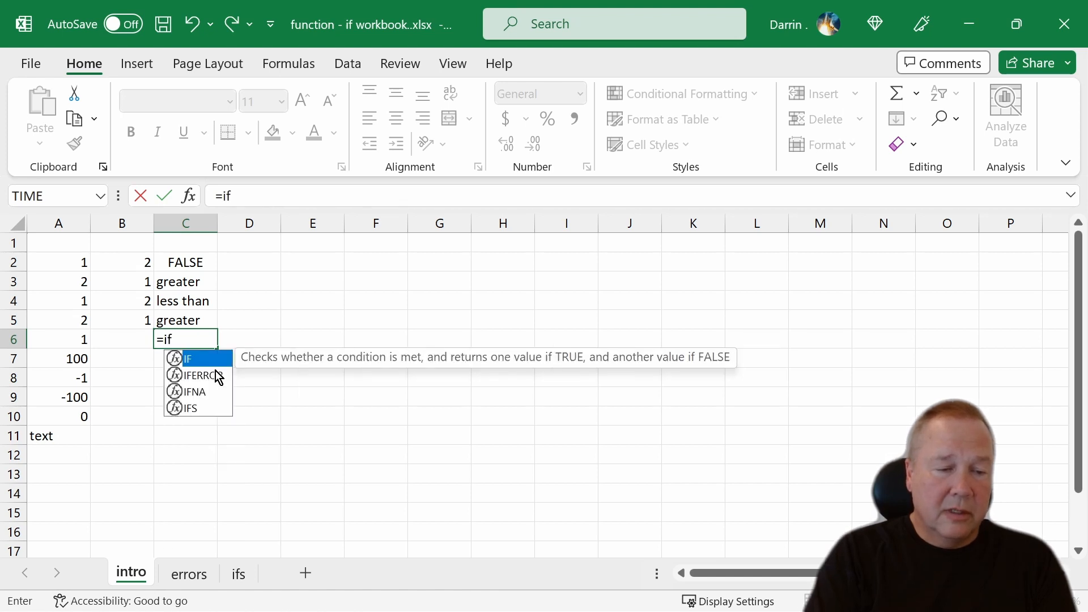
text((a6)
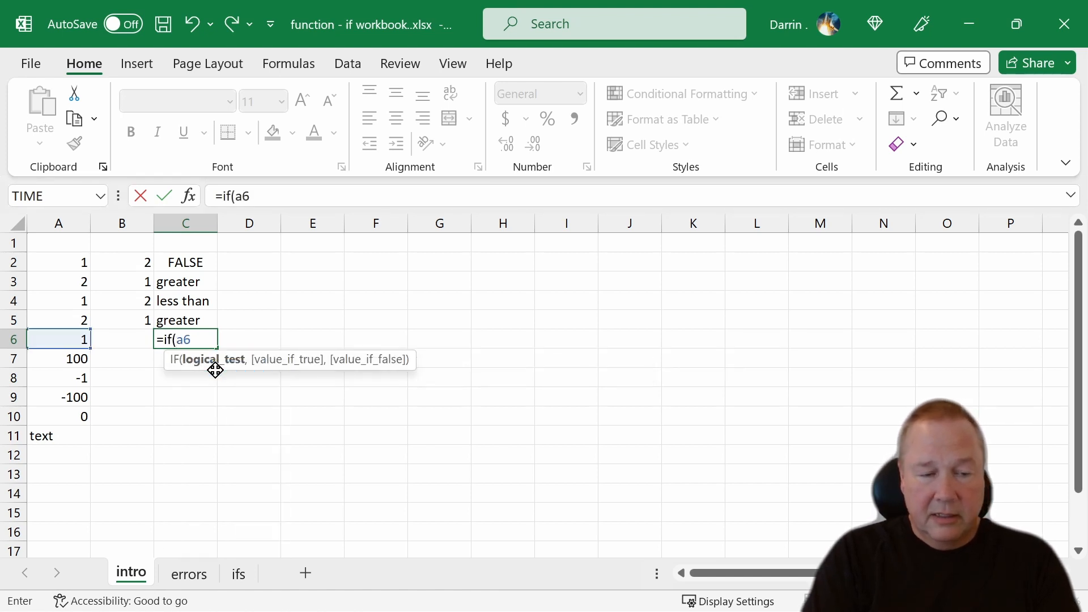
text(,"true)
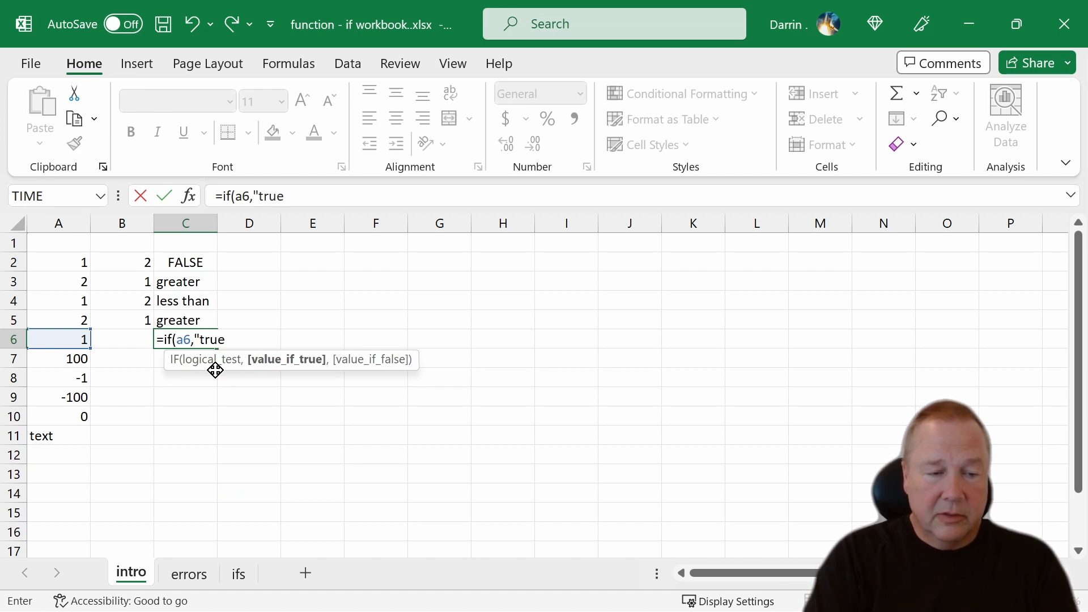
text("))
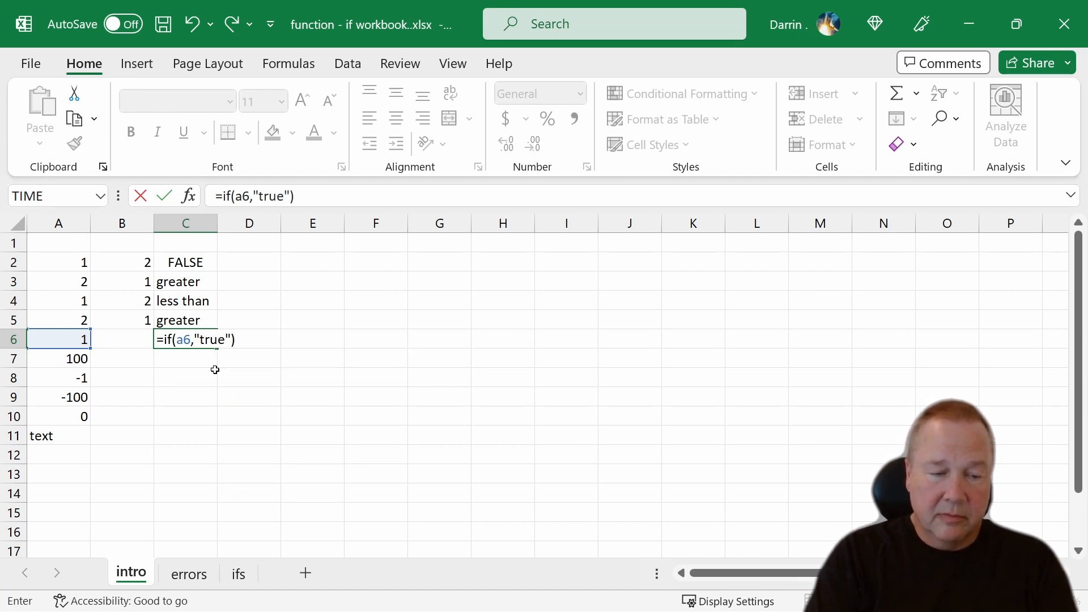
key(Return)
key(Up)
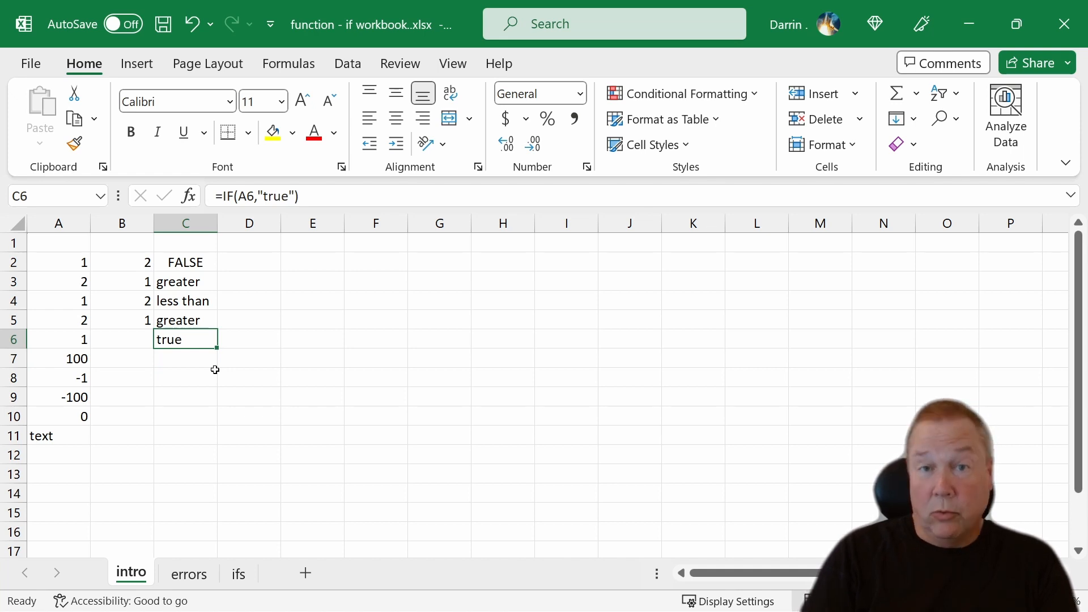
Copy the single-cell IF formula from cell C6 into cells C7 through C10 and end the copy mode.
key(ctrl+c)
key(Down)
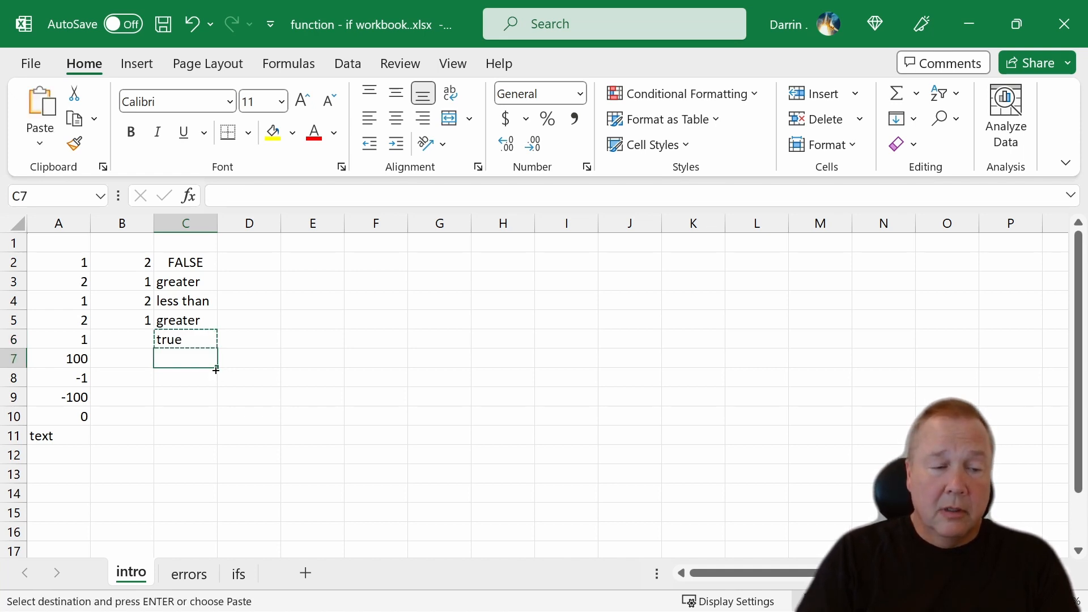
key(ctrl+v)
key(Down)
key(ctrl+v)
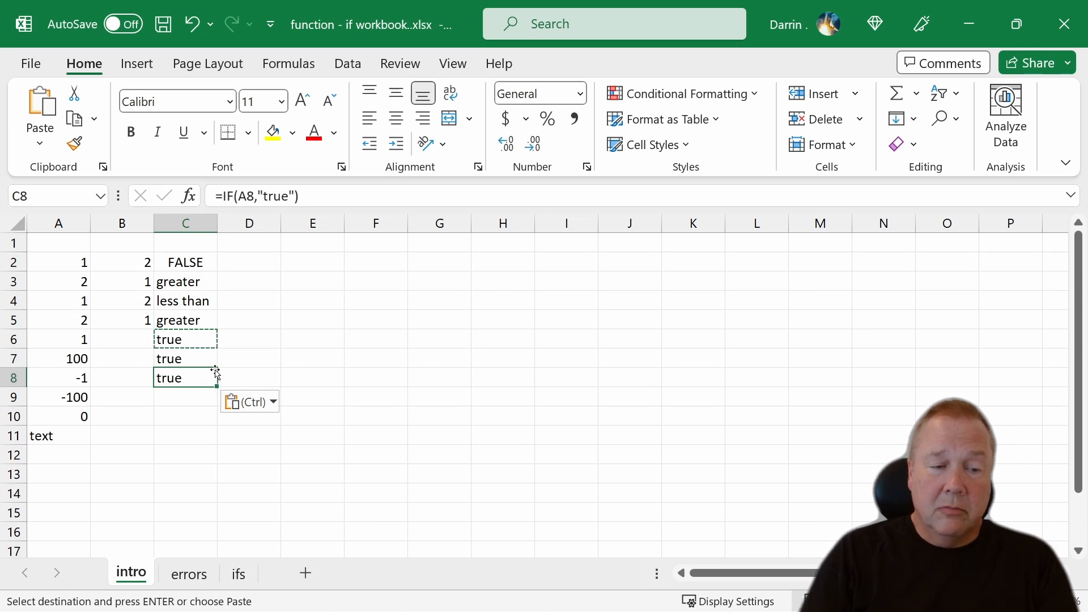
key(Down)
key(ctrl+v)
key(Down)
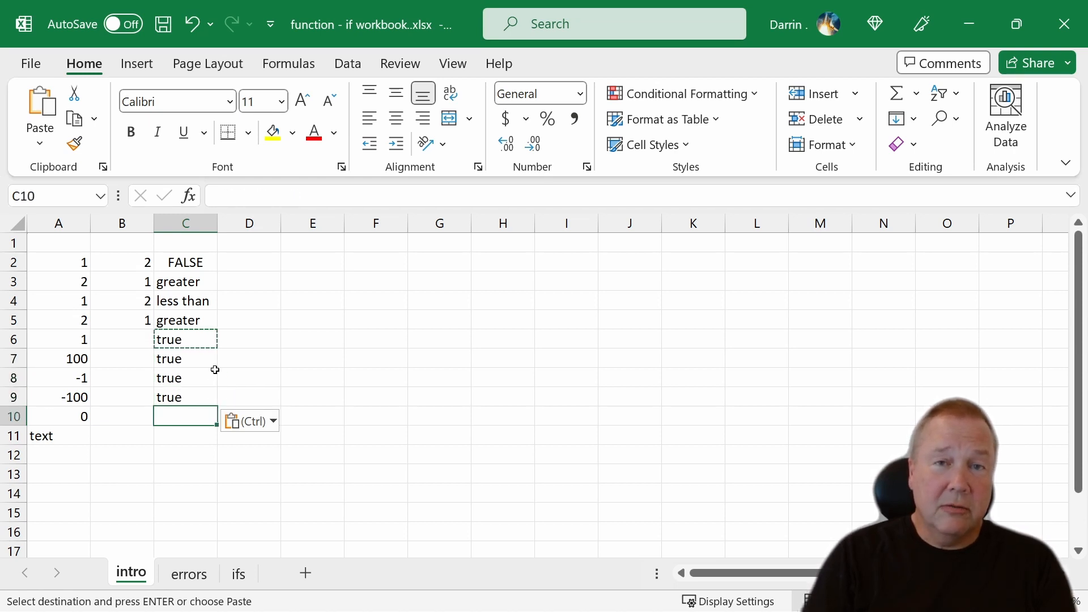
key(ctrl+v)
key(Return)
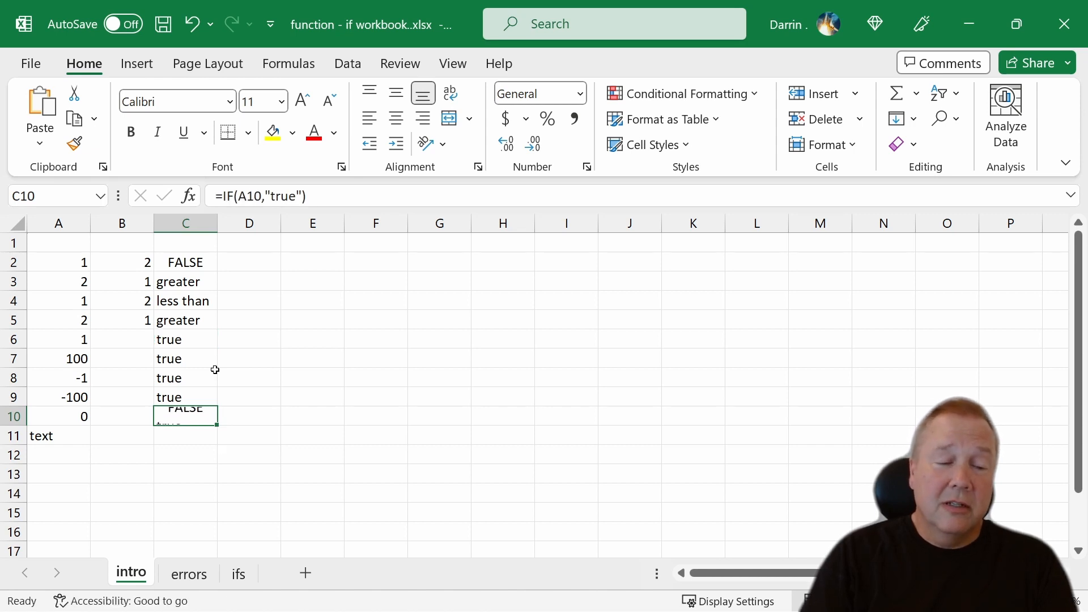
Copy the IF formula from cell C10 into cell C11, beside the text entry, and select that cell to check it.
key(Down)
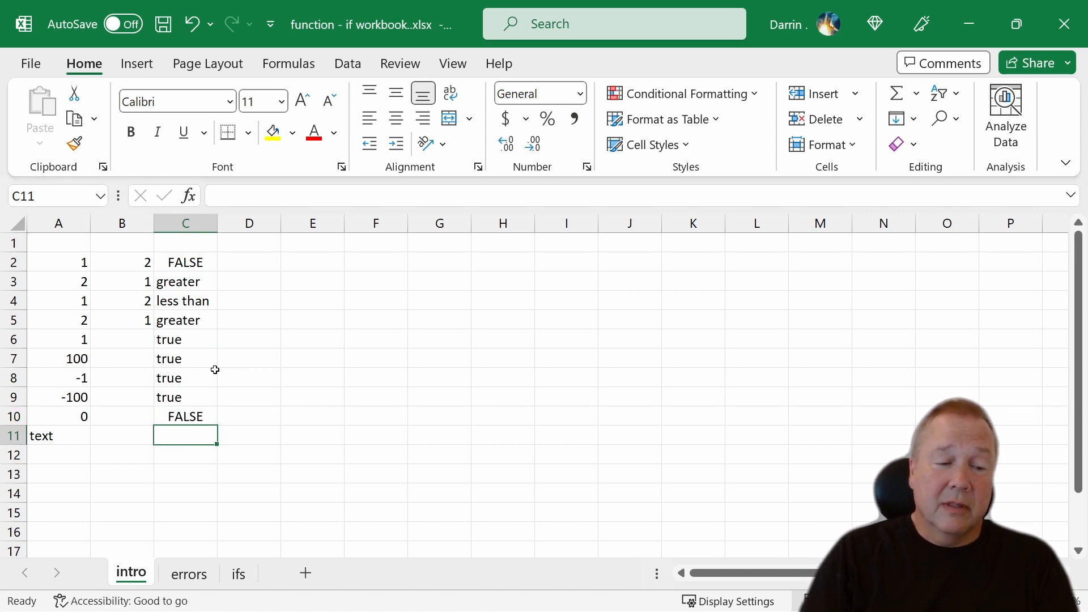
key(Up)
key(ctrl+c)
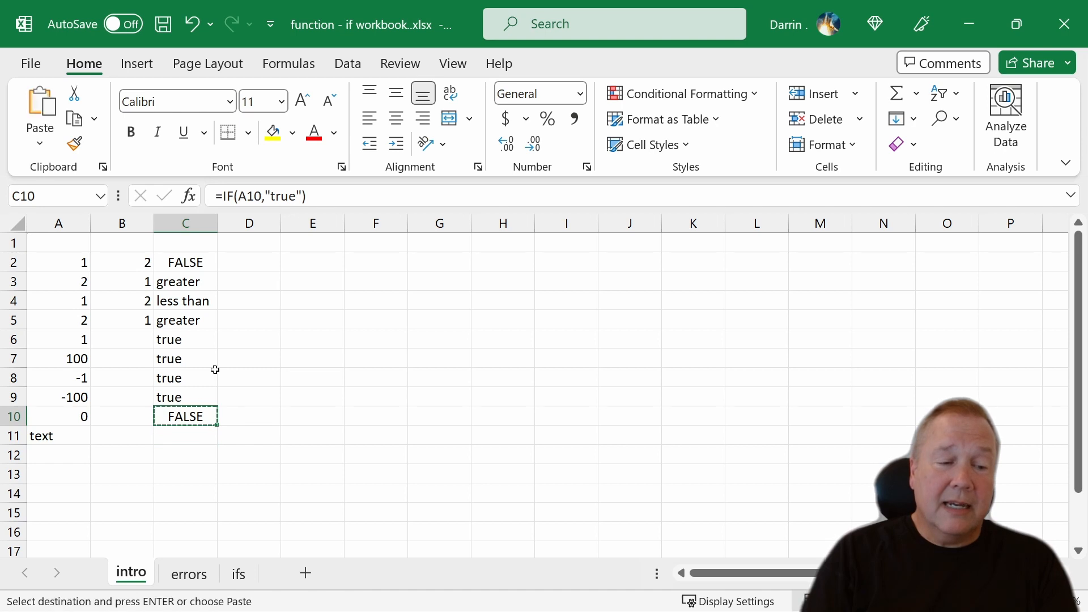
key(Down)
key(ctrl+v)
key(Down)
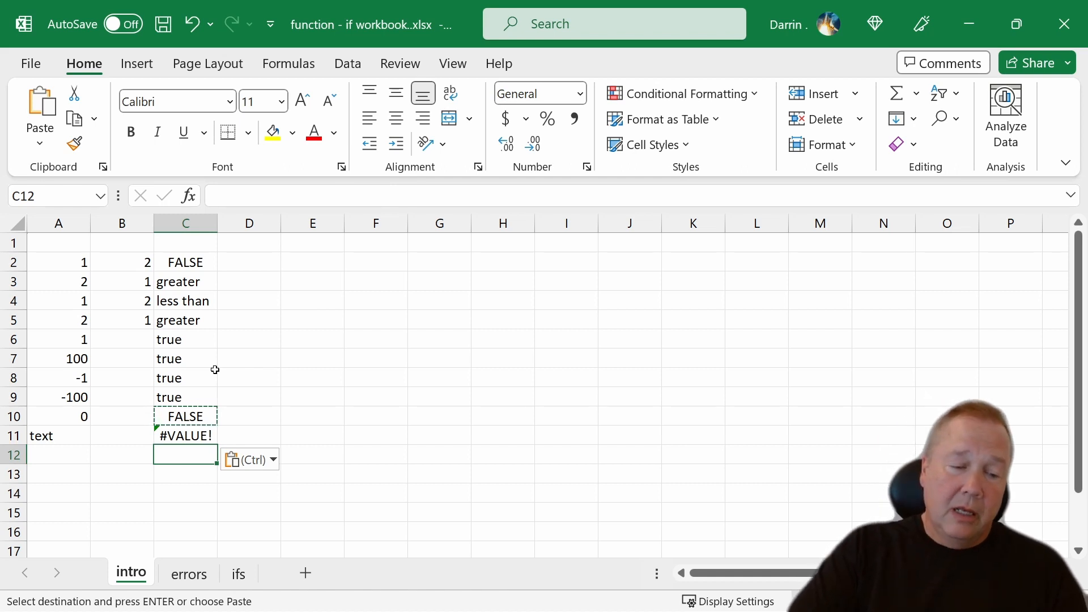
click(186, 437)
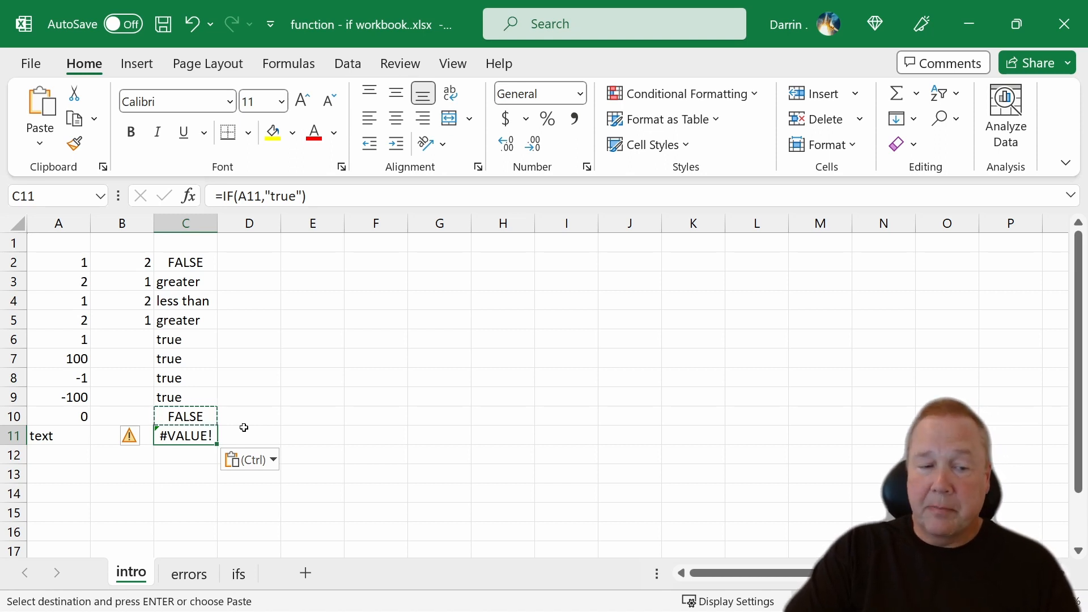
Switch to the errors sheet and select the sample values in B2:B10 to review them.
click(201, 577)
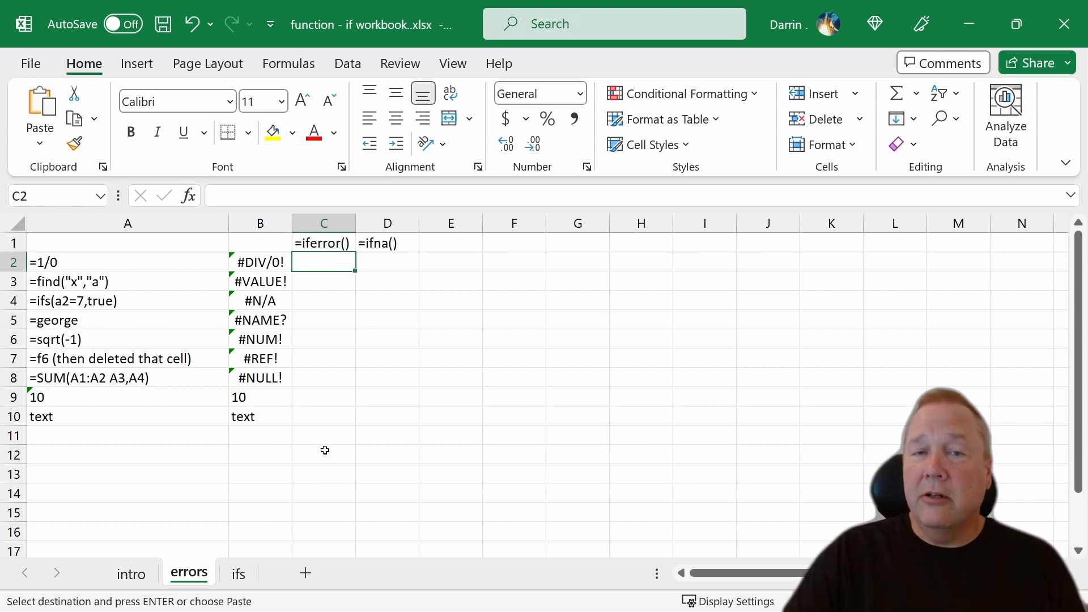
click(264, 266)
drag(264, 266, 262, 413)
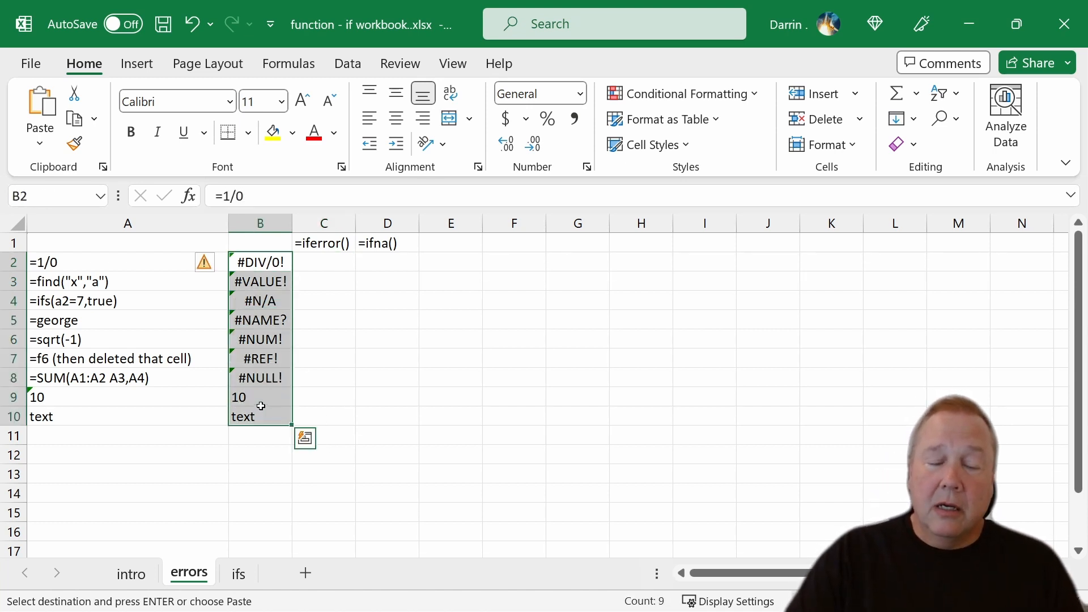
Try to enter the formula =iferror(b2) in cell C2 with only the value argument.
click(314, 271)
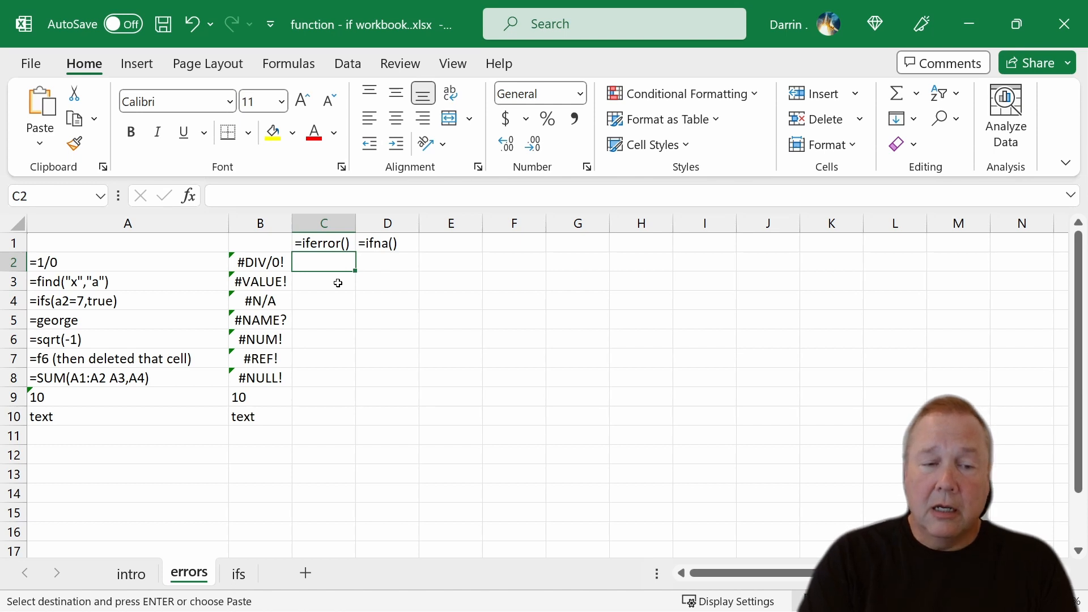
text(=i)
text(fer)
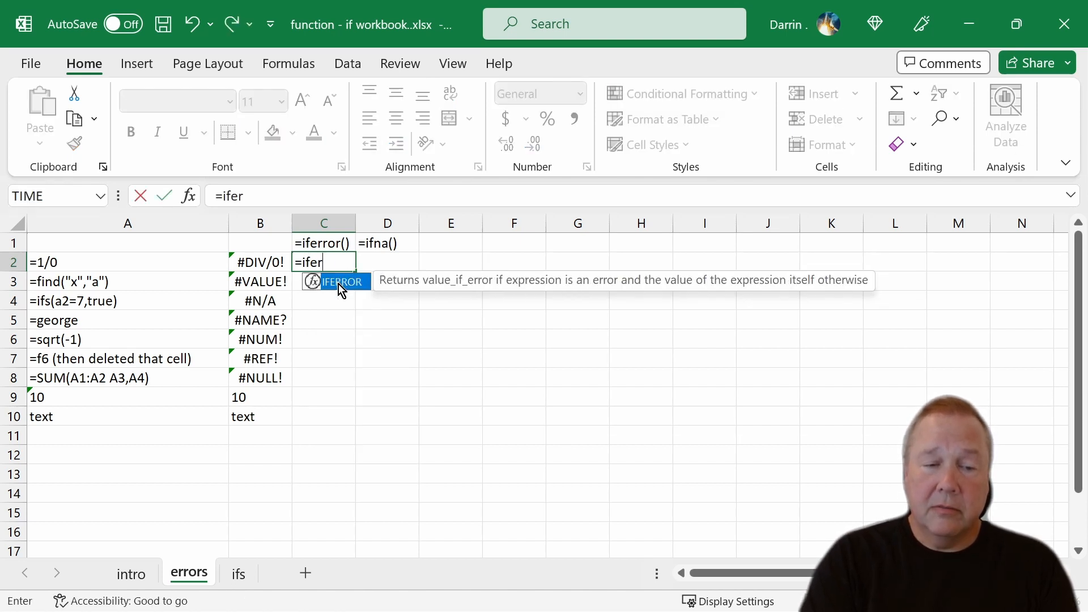
text(ror()
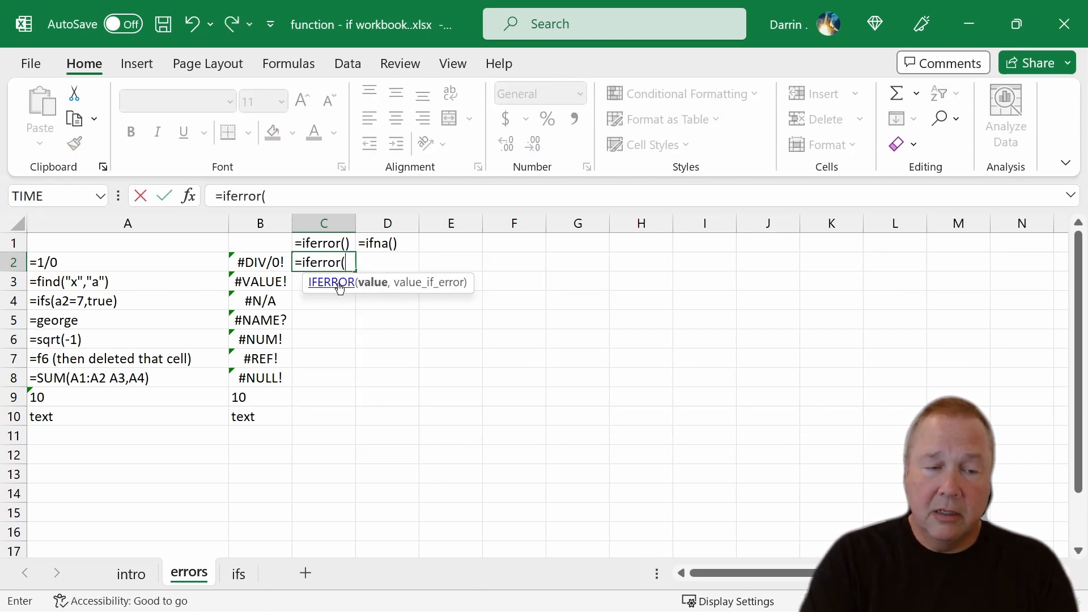
text(b2)
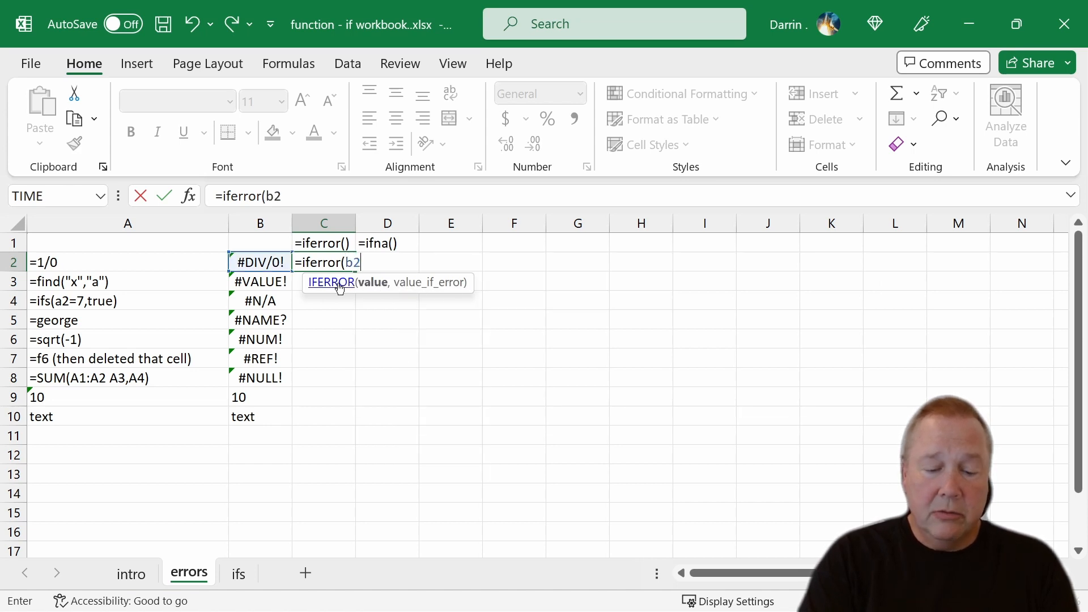
text())
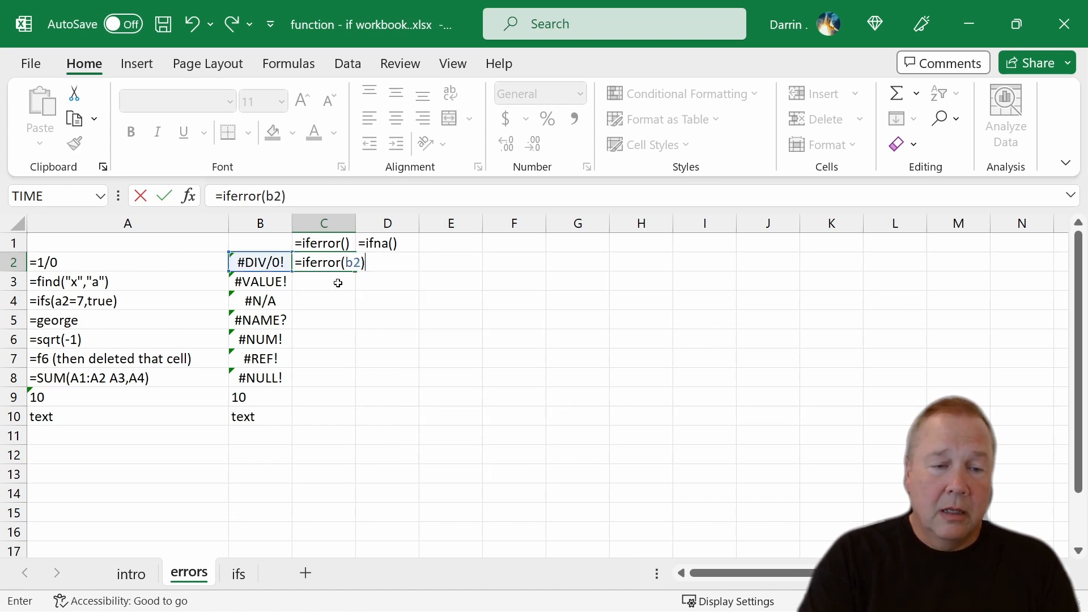
key(Return)
key(Return)
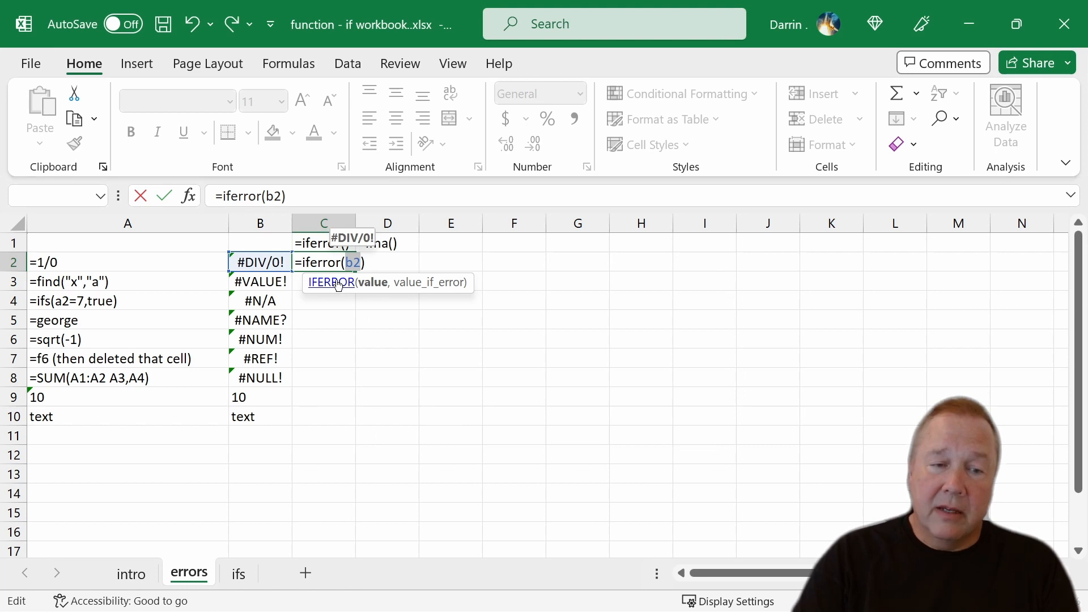
Complete the IFERROR formula in C2 by adding "oops" as the value_if_error argument.
click(278, 195)
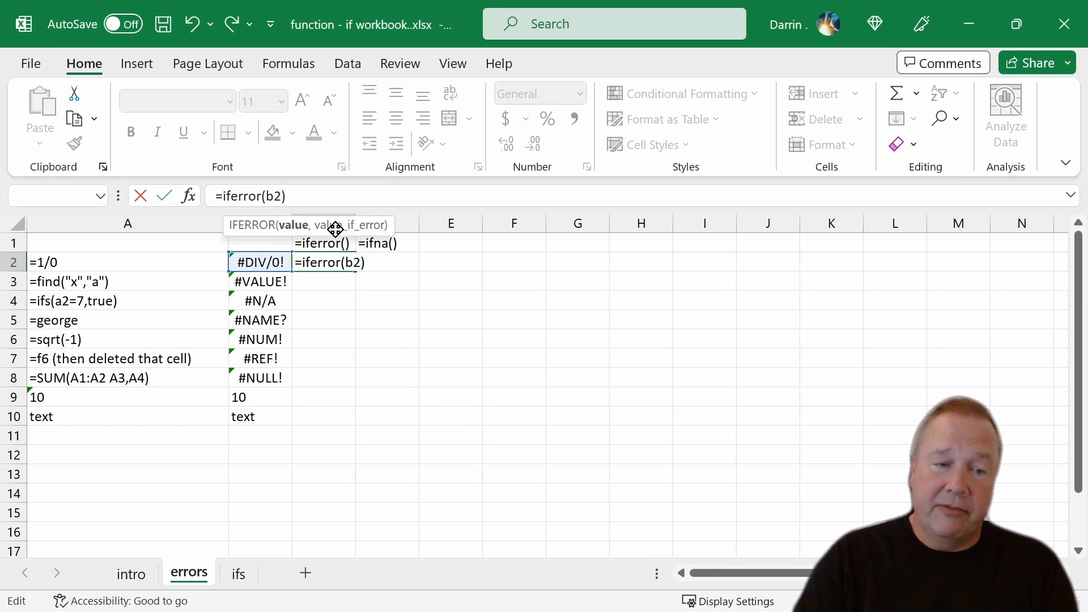
text(,")
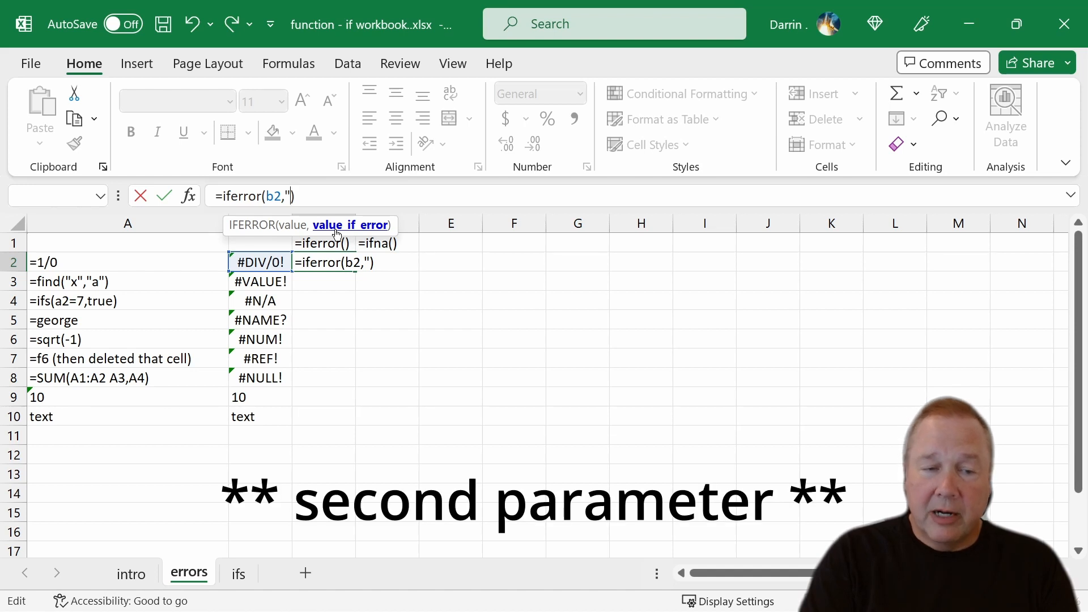
text(oops)
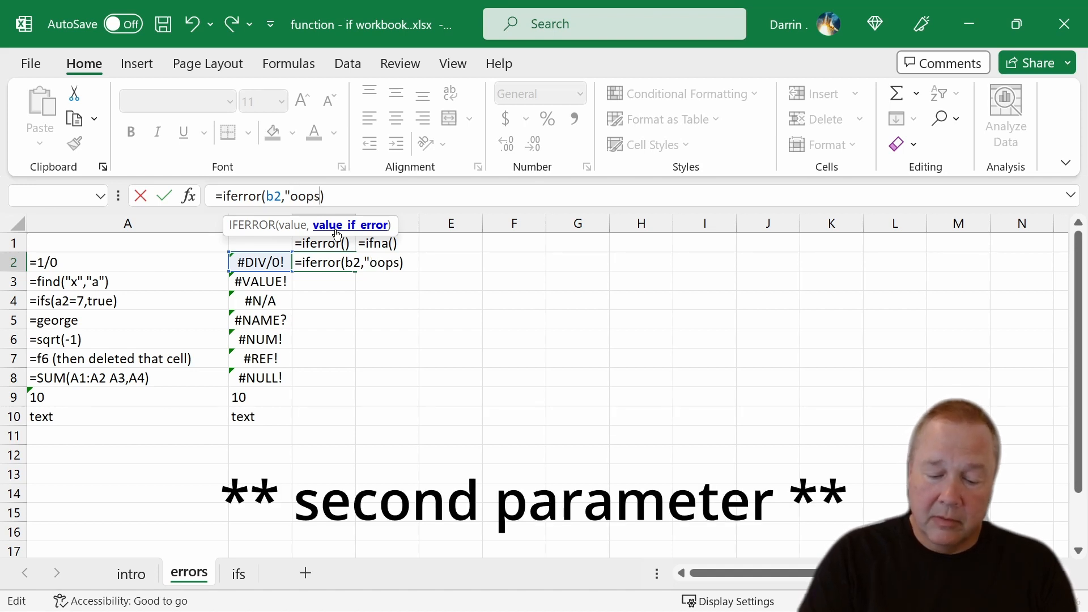
text(")
key(Return)
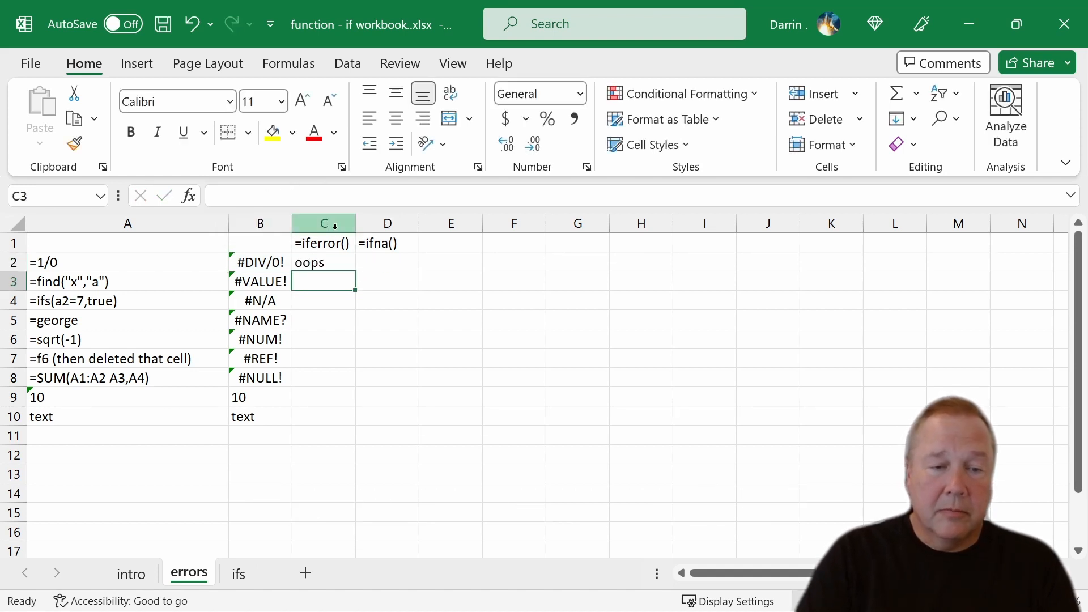
Copy the IFERROR formula from cell C2 into cells C3 through C10.
key(Up)
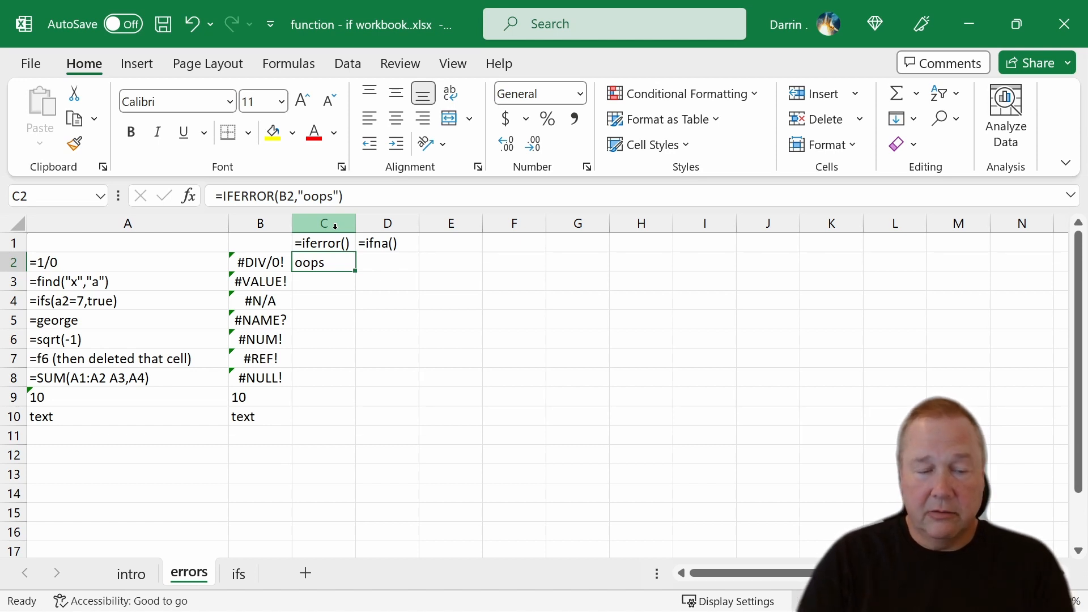
key(ctrl+c)
key(Down)
key(shift+Down)
key(shift+Down)
key(shift+Down)
key(shift+Down)
key(shift+Down)
key(shift+Down)
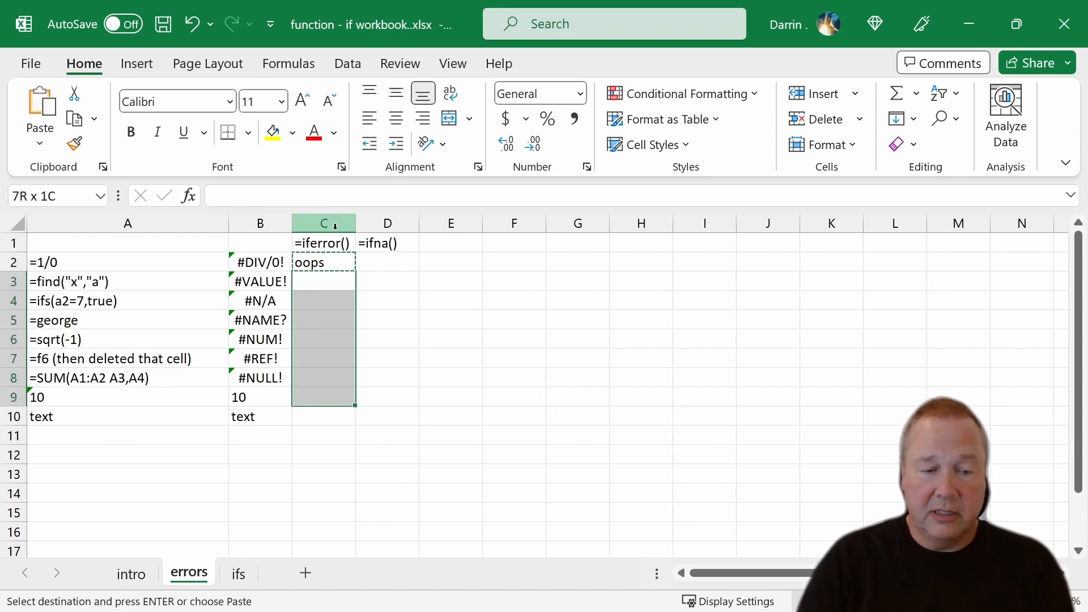
key(shift+Down)
key(ctrl+v)
key(Down)
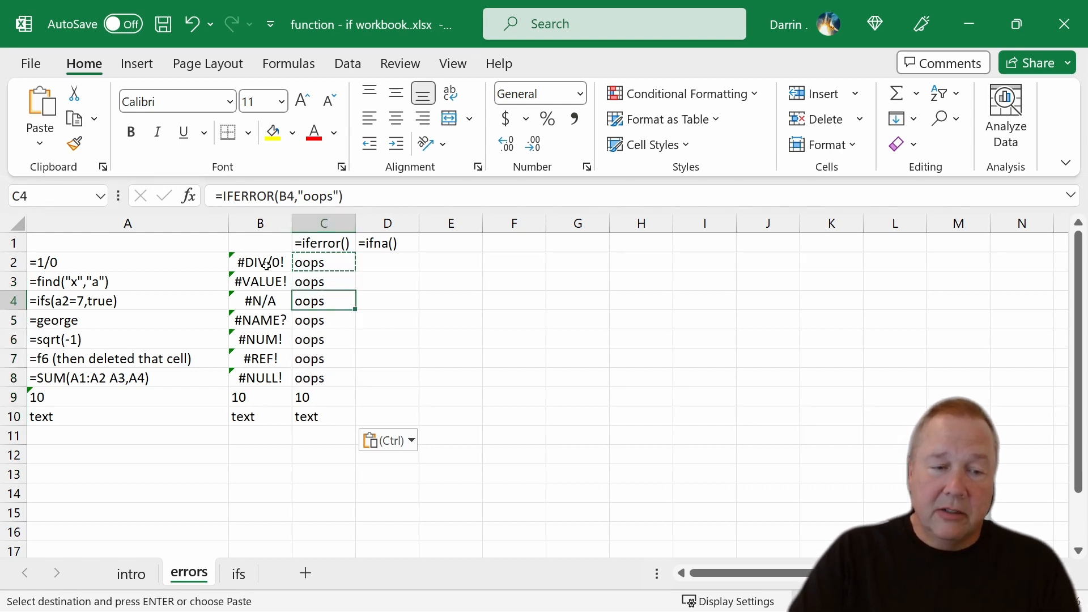
Compare the IFERROR results in column C with the source values in column B, then end the copy mode.
drag(266, 264, 315, 264)
click(314, 381)
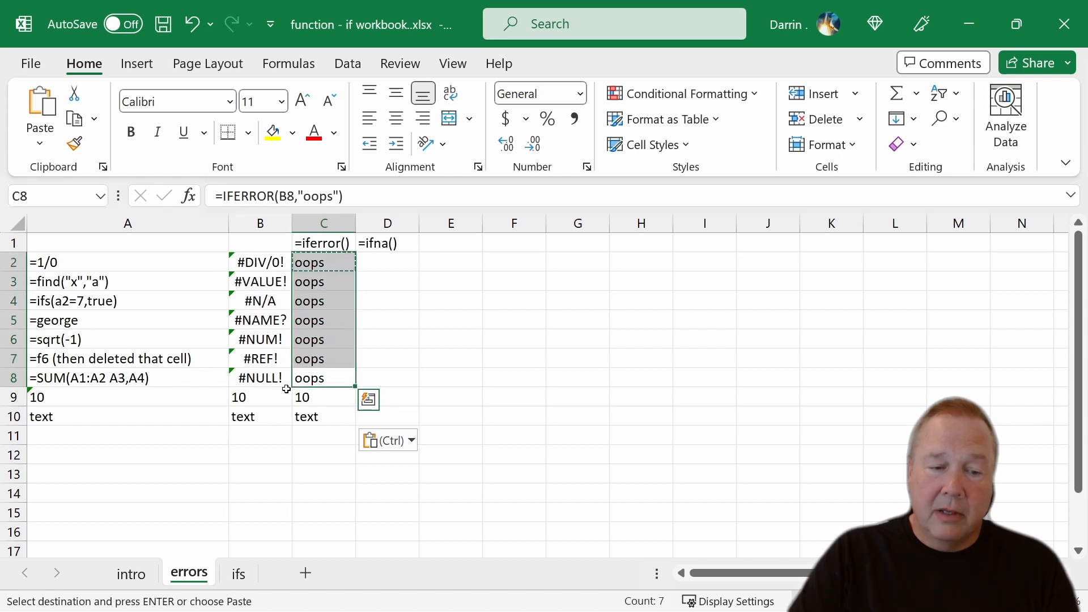
click(267, 392)
click(302, 397)
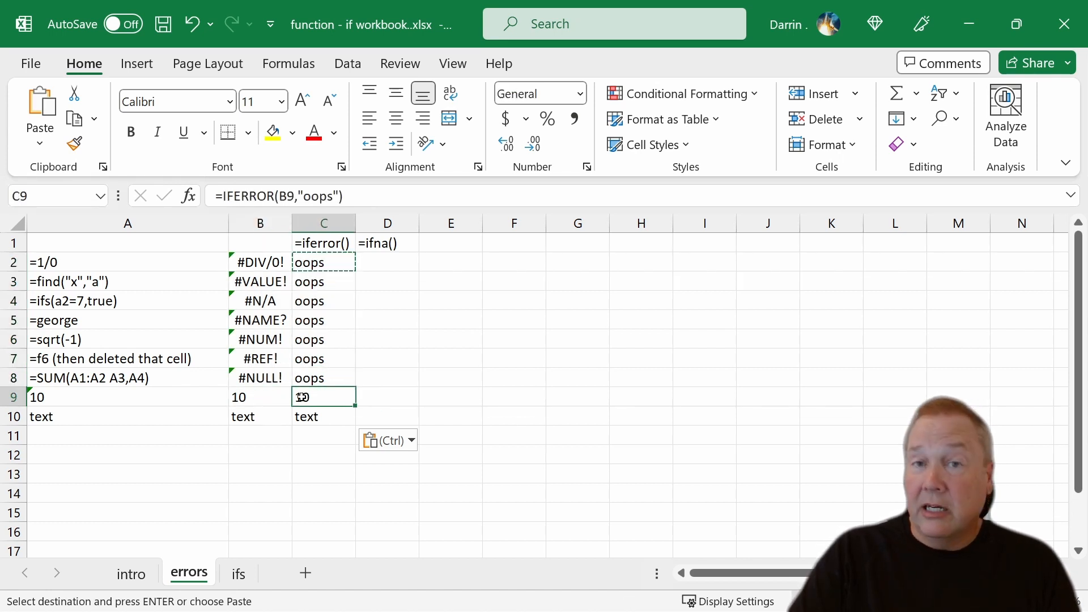
click(260, 416)
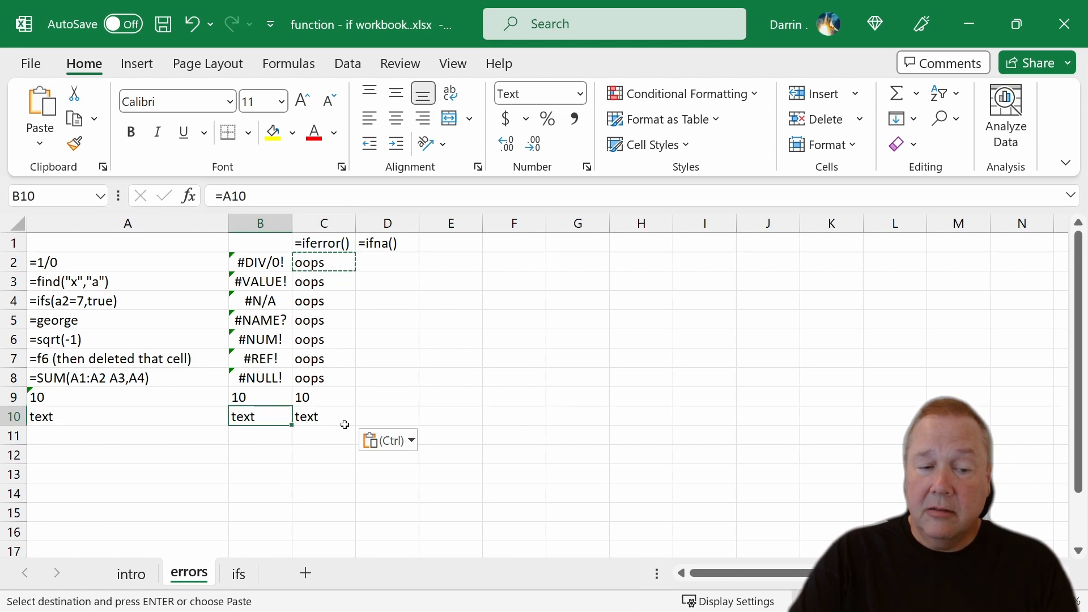
click(321, 420)
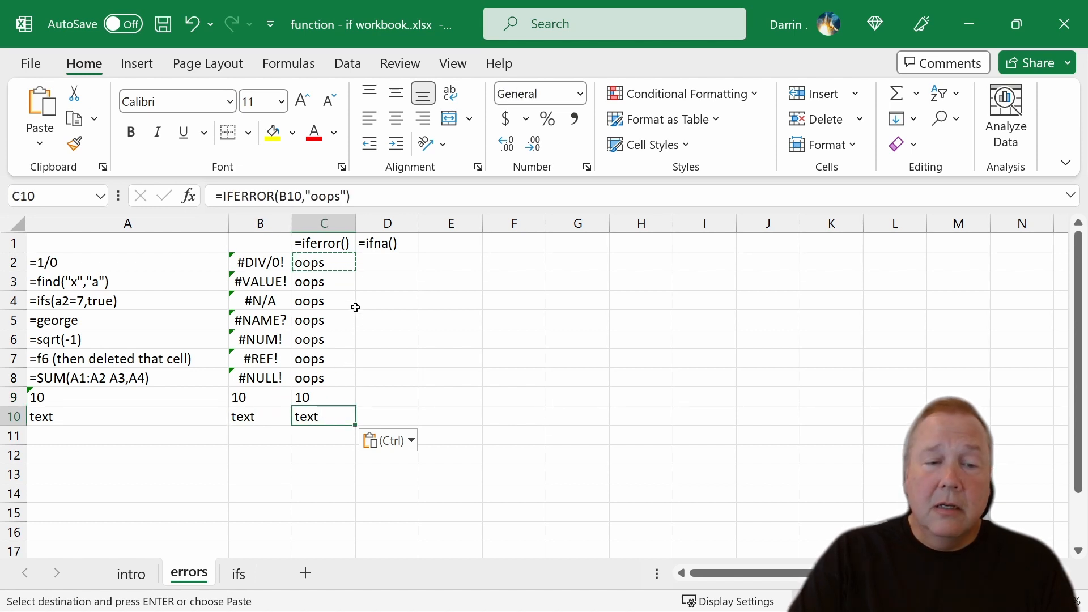
key(Escape)
Enter the formula =ifna(b2,"not found") in cell D2 and check it against source cell B2.
click(373, 262)
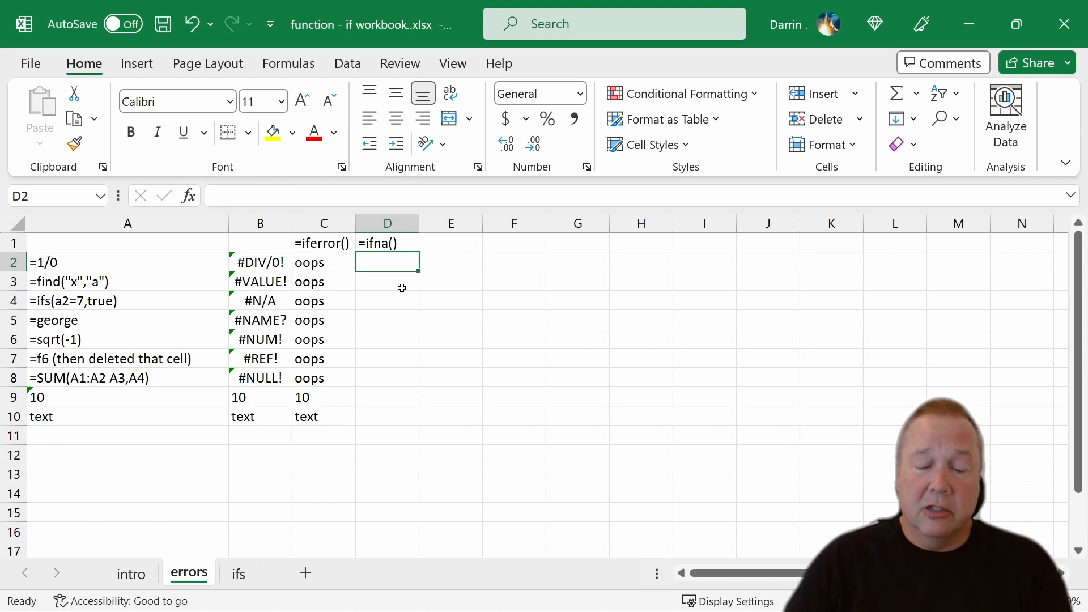
text(=)
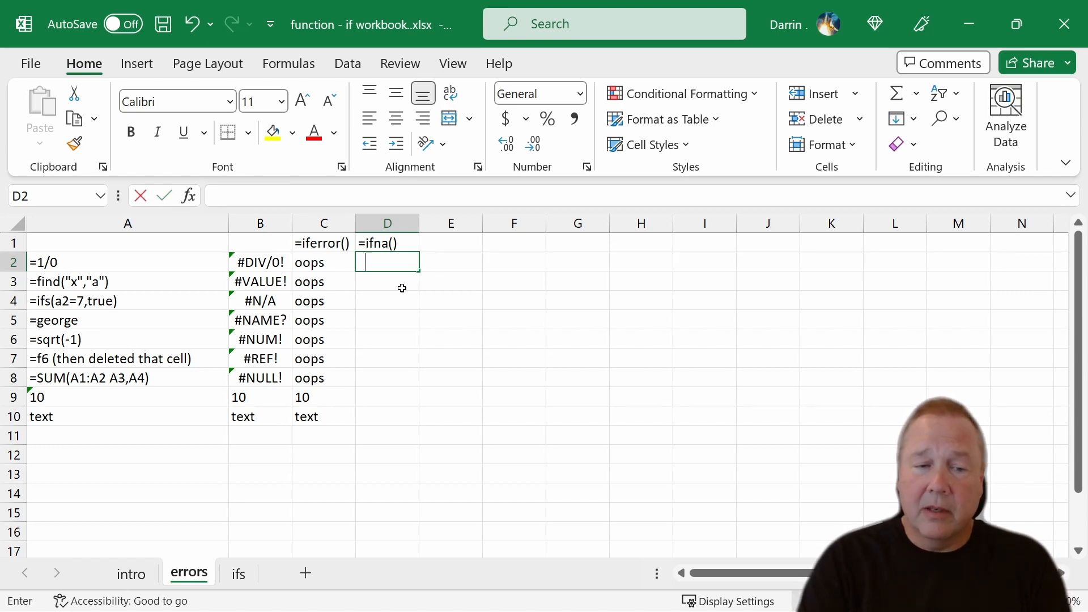
text(if)
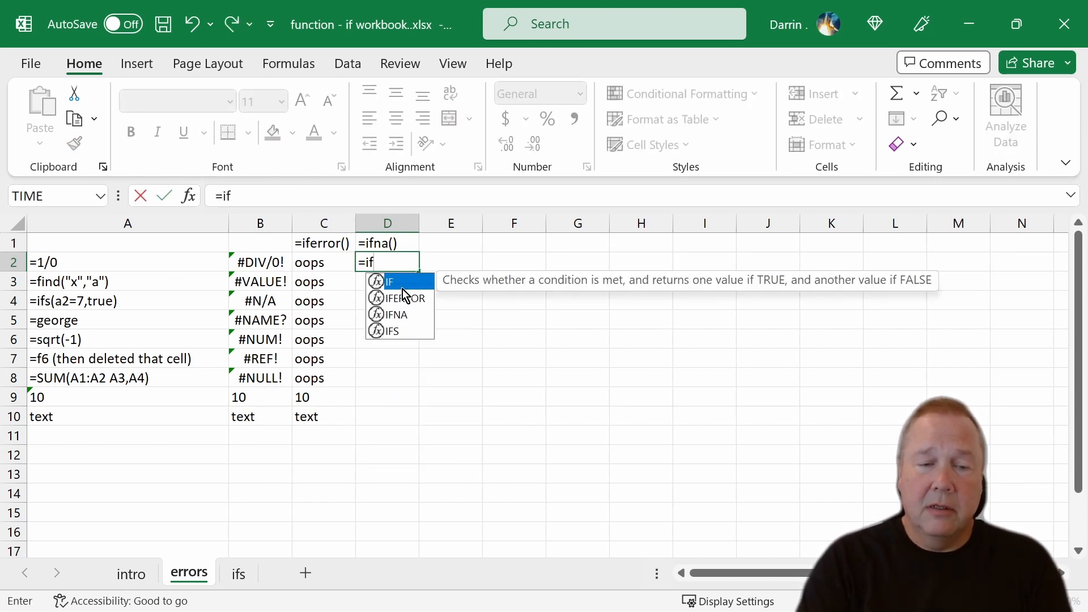
text(na()
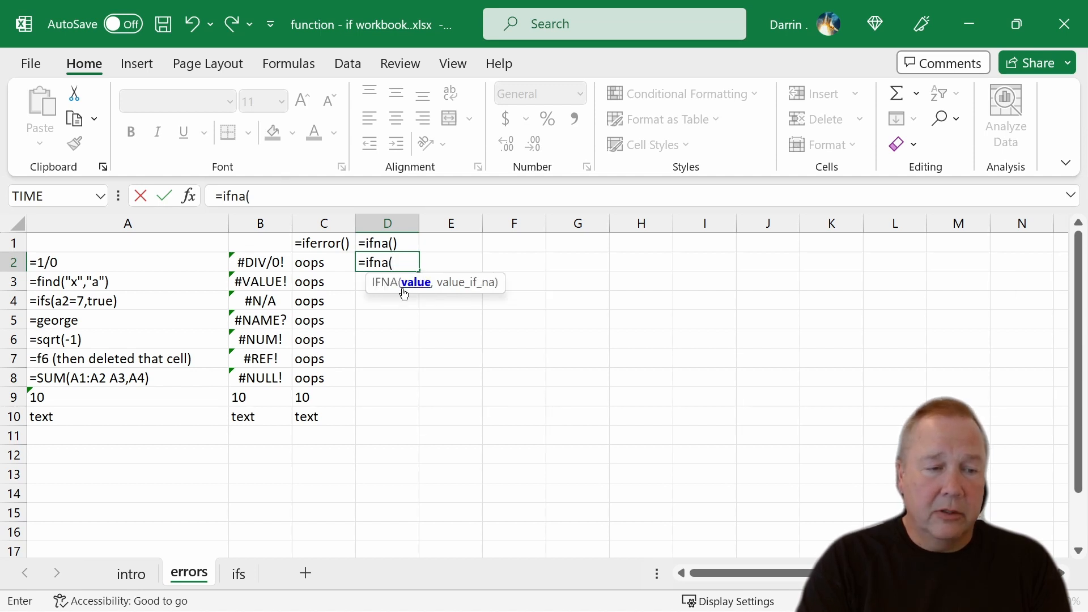
text(b2)
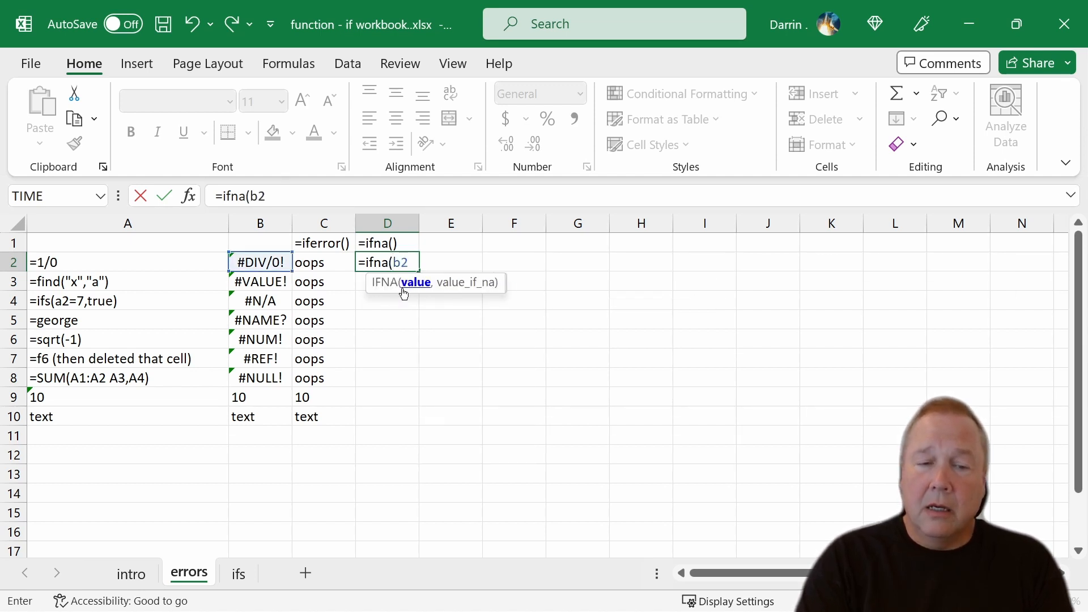
text(,")
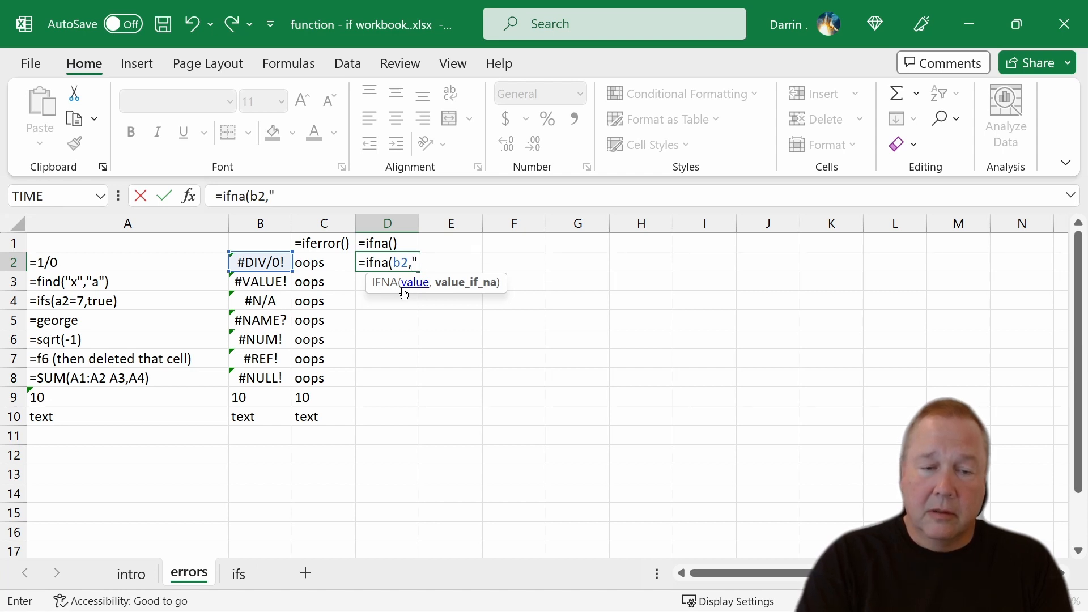
text(not f)
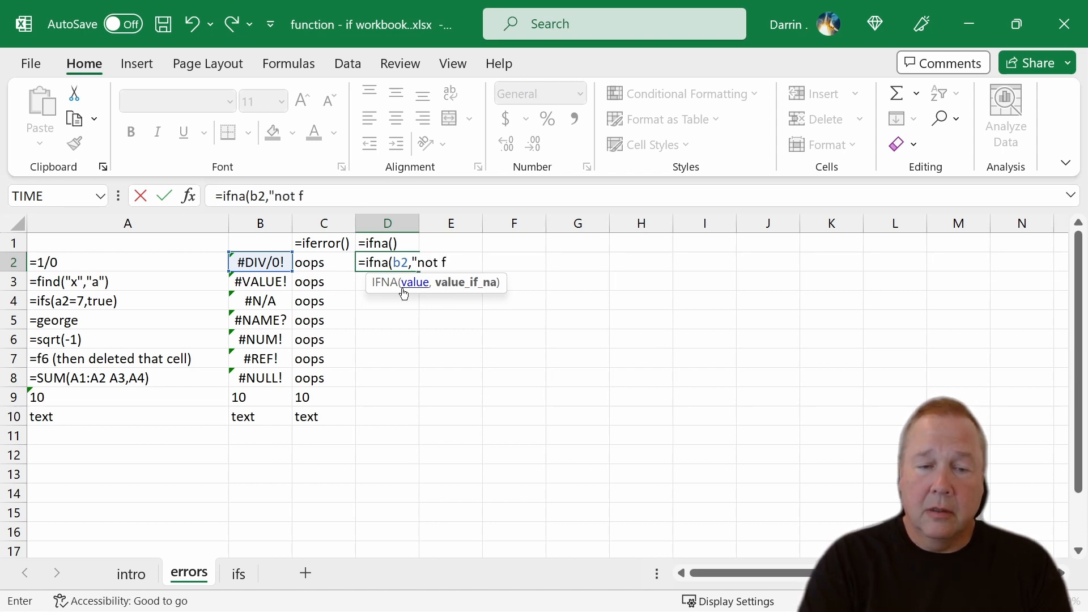
text(ound"))
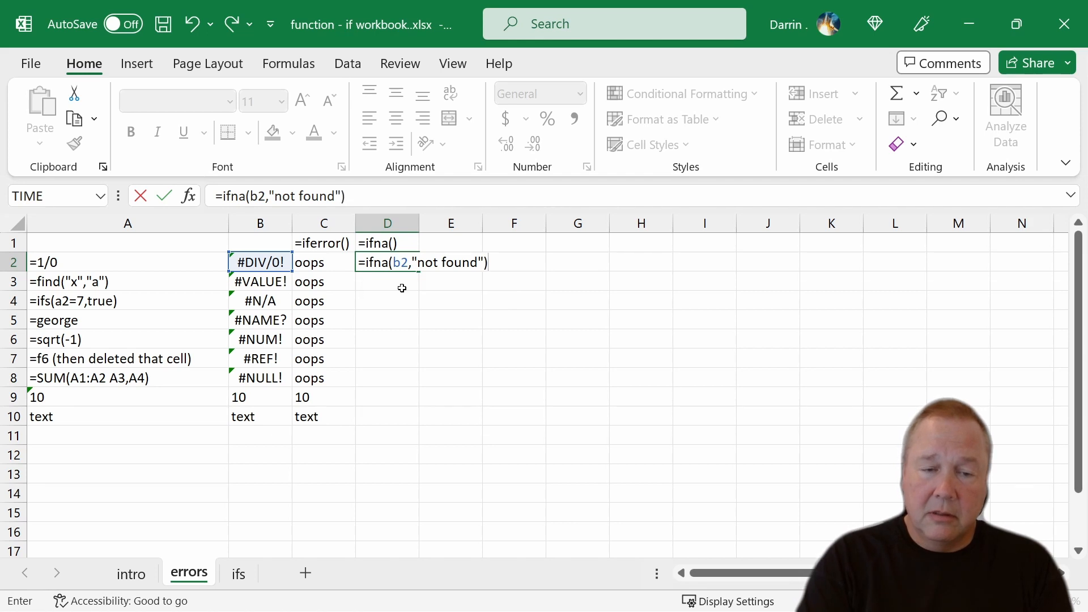
key(Return)
key(Up)
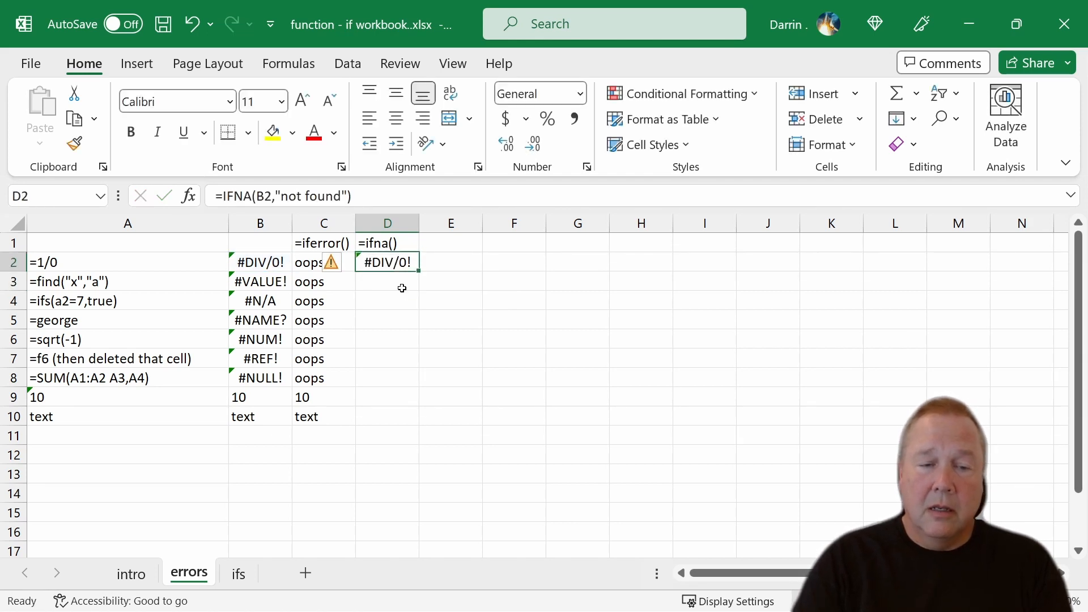
key(Left)
key(Left)
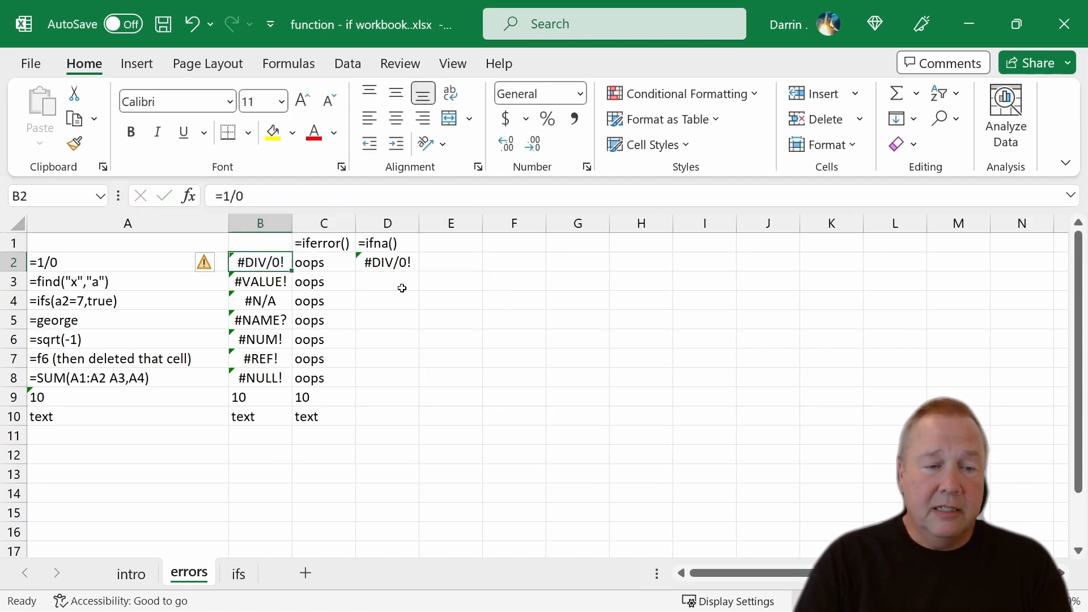
key(Right)
key(Right)
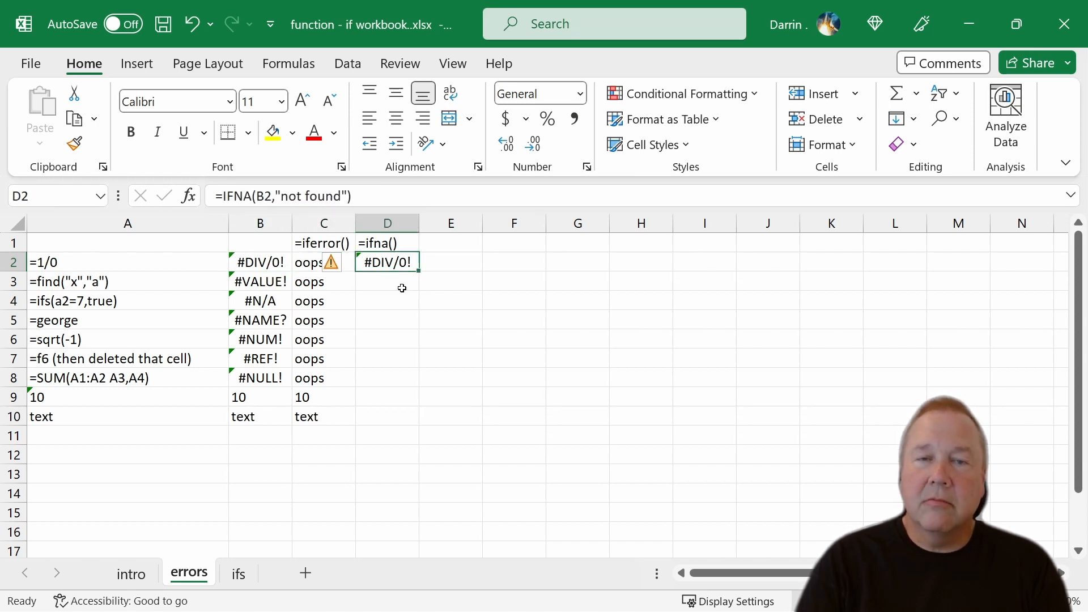
Copy the IFNA formula from cell D2 into cells D3 through D10.
key(ctrl+c)
click(402, 289)
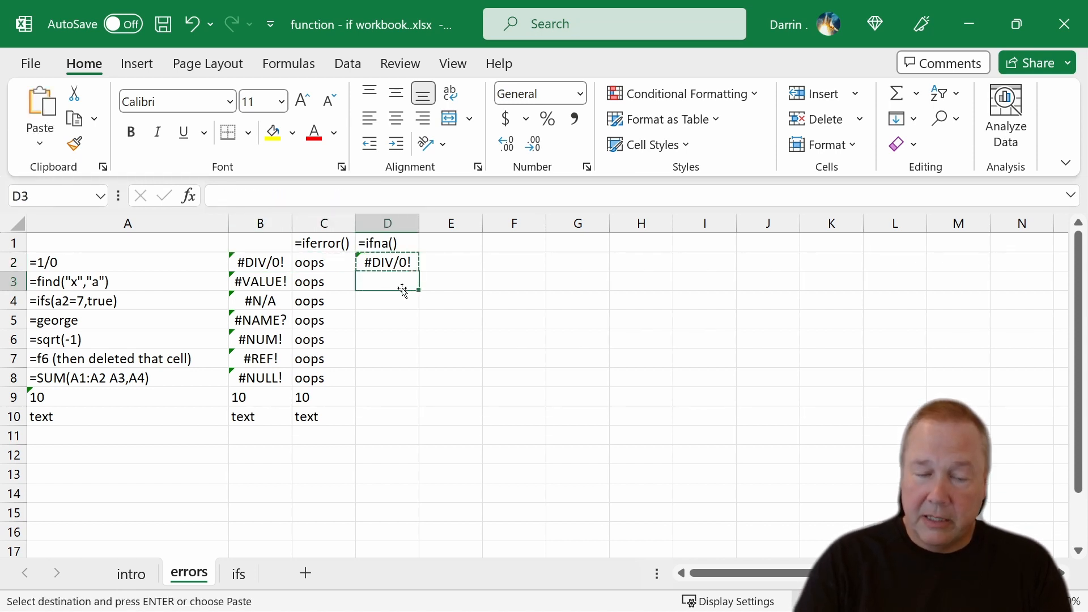
key(shift+Down)
key(shift+Down)
key(shift+Down)
key(shift+Down)
key(shift+Down)
key(shift+Down)
key(shift+Down)
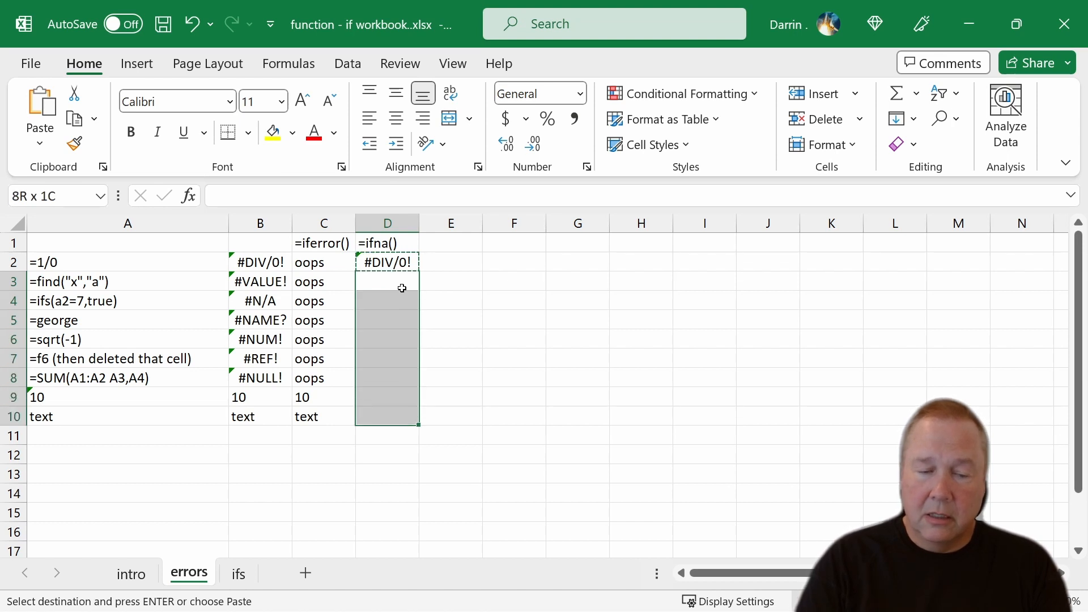
key(ctrl+v)
Compare the IFNA results in column D with the source errors and IFERROR results, then end the copy mode.
click(402, 288)
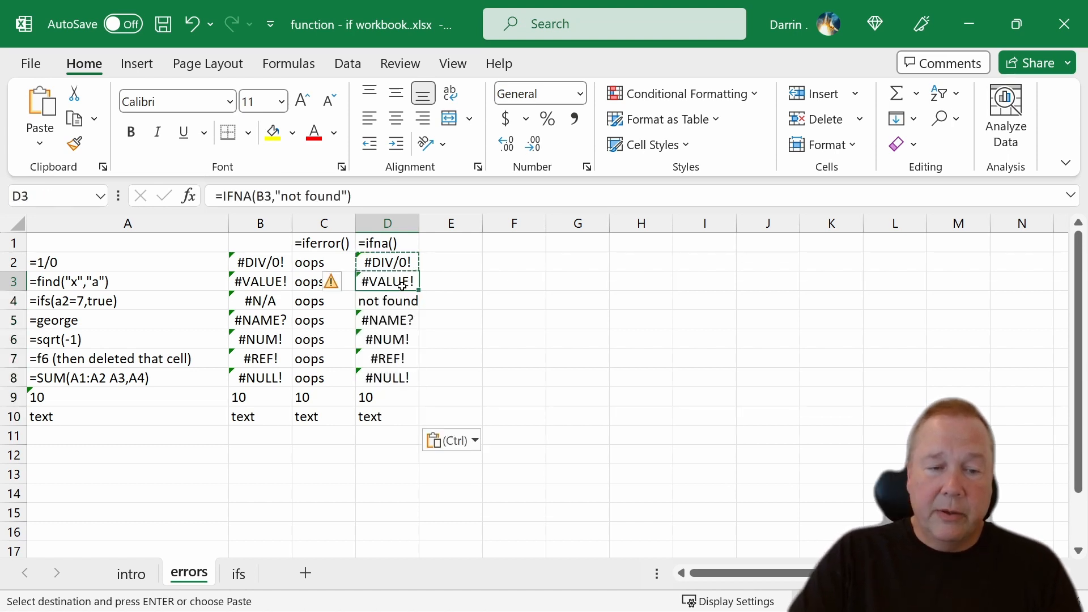
click(406, 302)
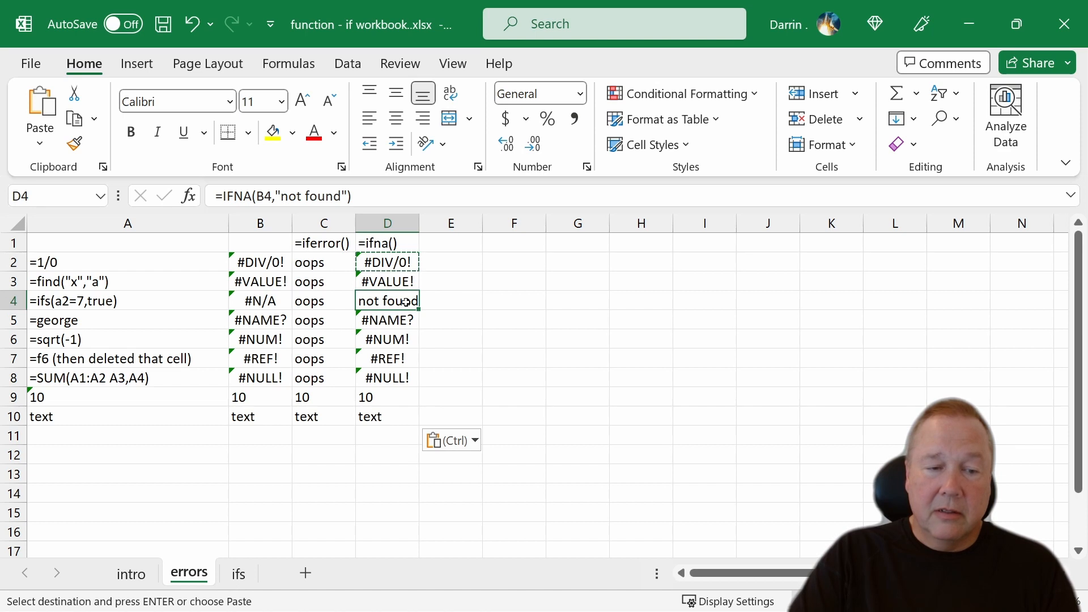
drag(235, 305, 378, 297)
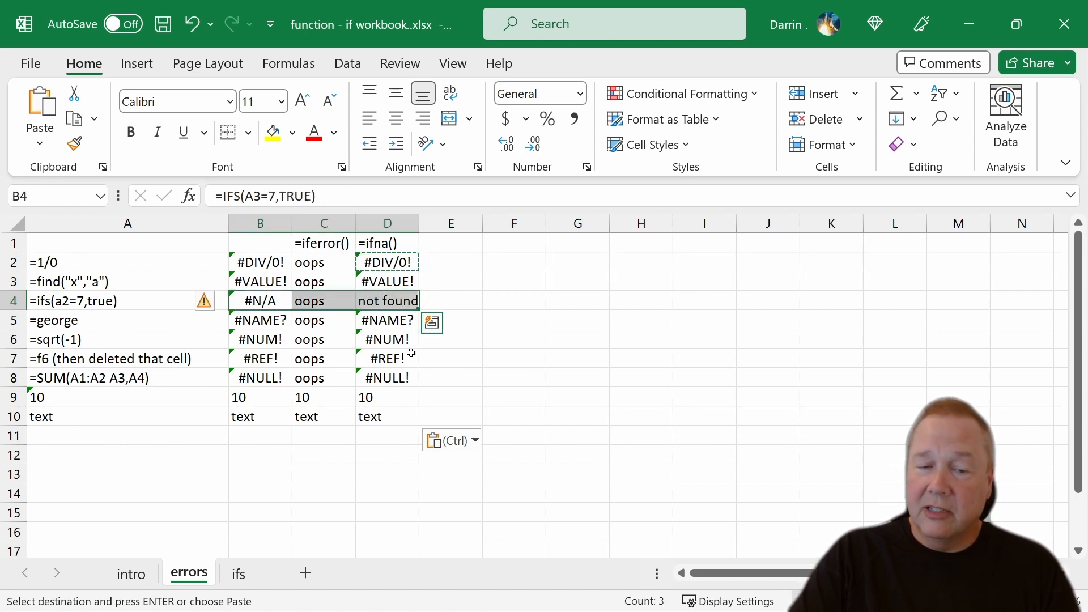
click(399, 327)
click(401, 362)
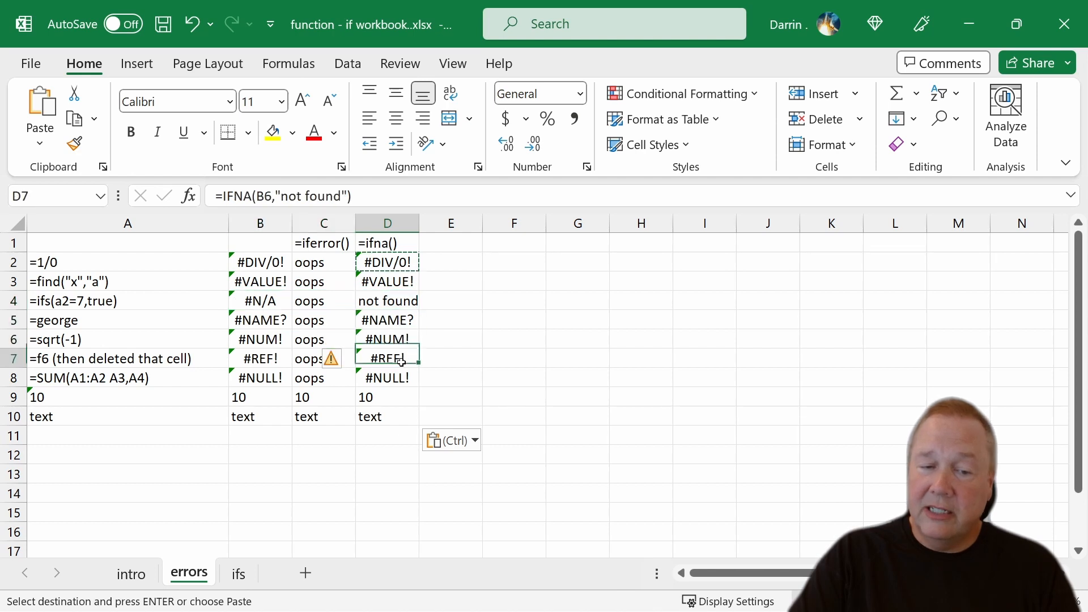
key(ctrl+v)
click(390, 392)
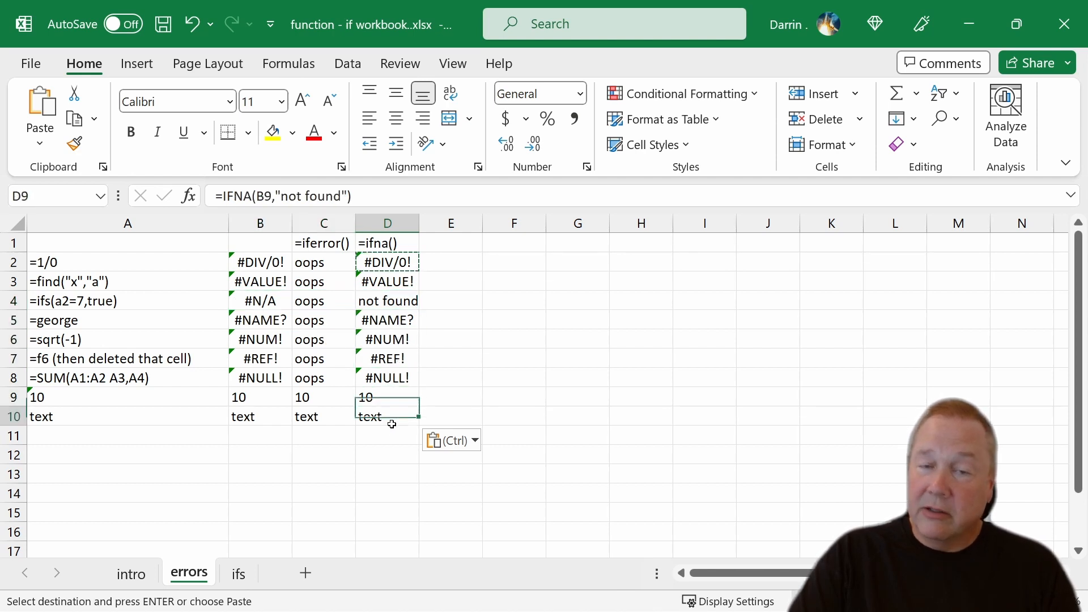
click(391, 422)
key(ctrl+v)
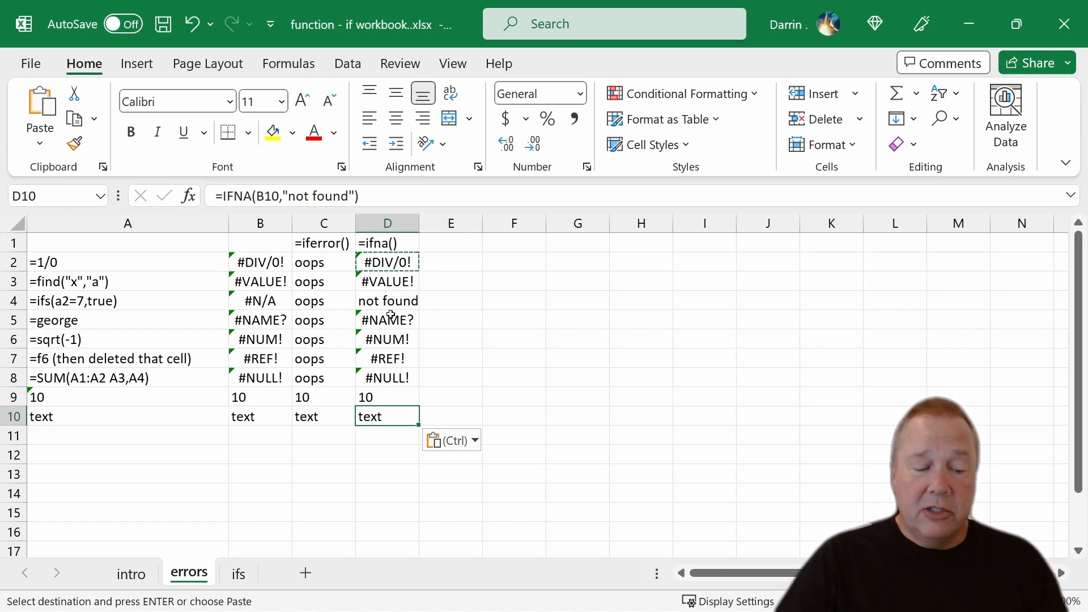
key(Escape)
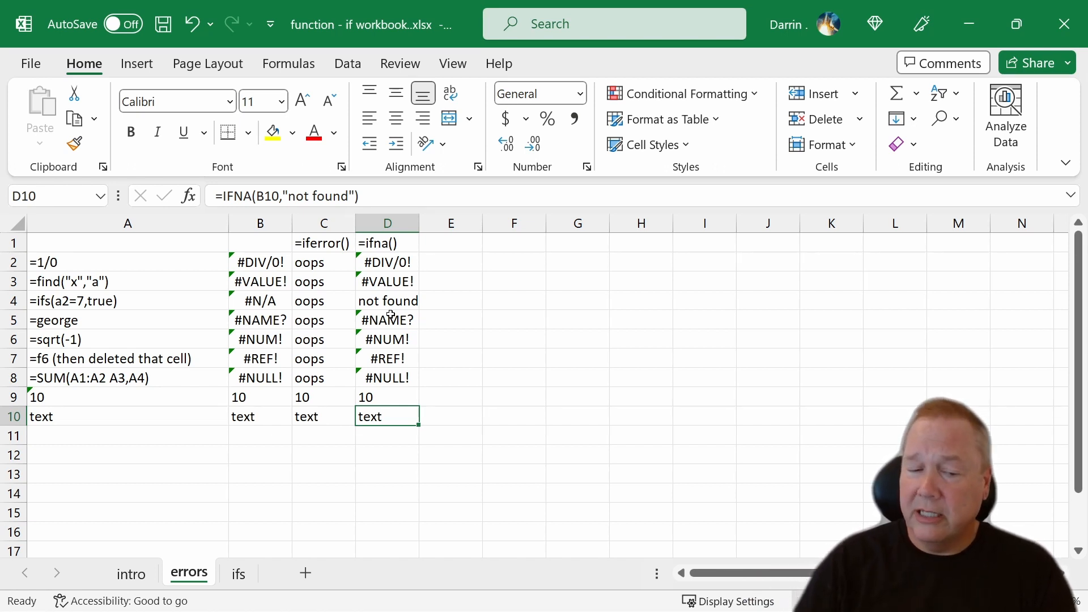
Switch to the ifs sheet and review the numbers in D2:D8 and the color database in A2:B8.
click(238, 574)
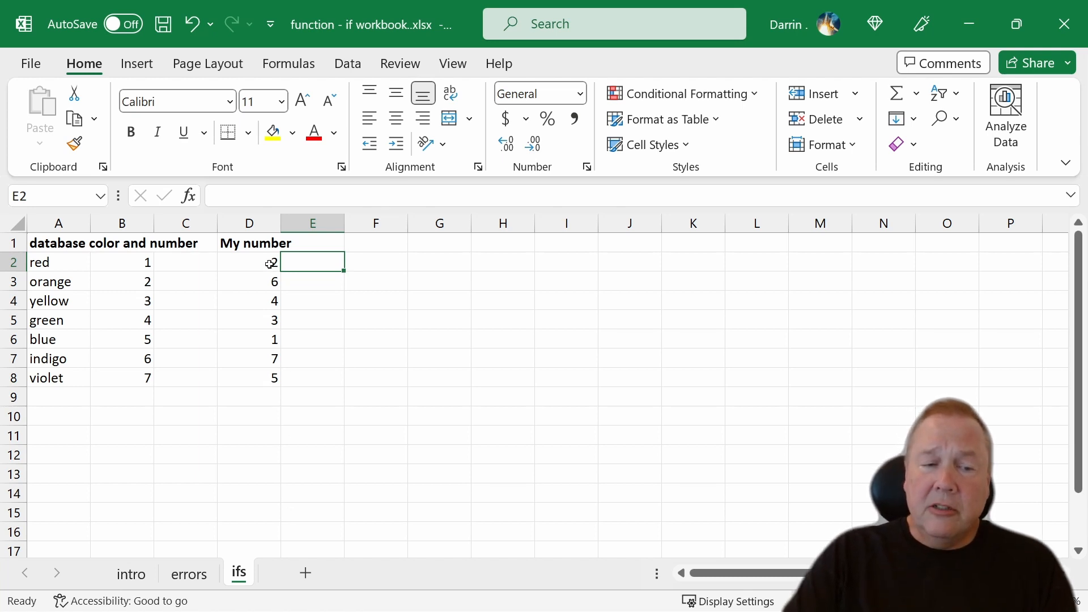
drag(269, 261, 267, 377)
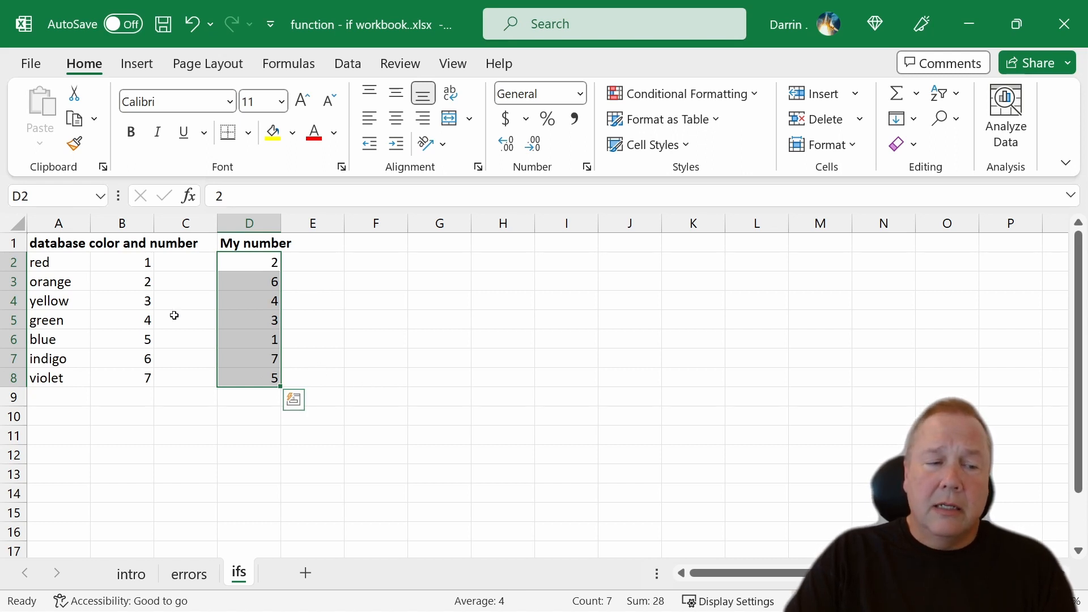
click(76, 262)
drag(75, 261, 126, 376)
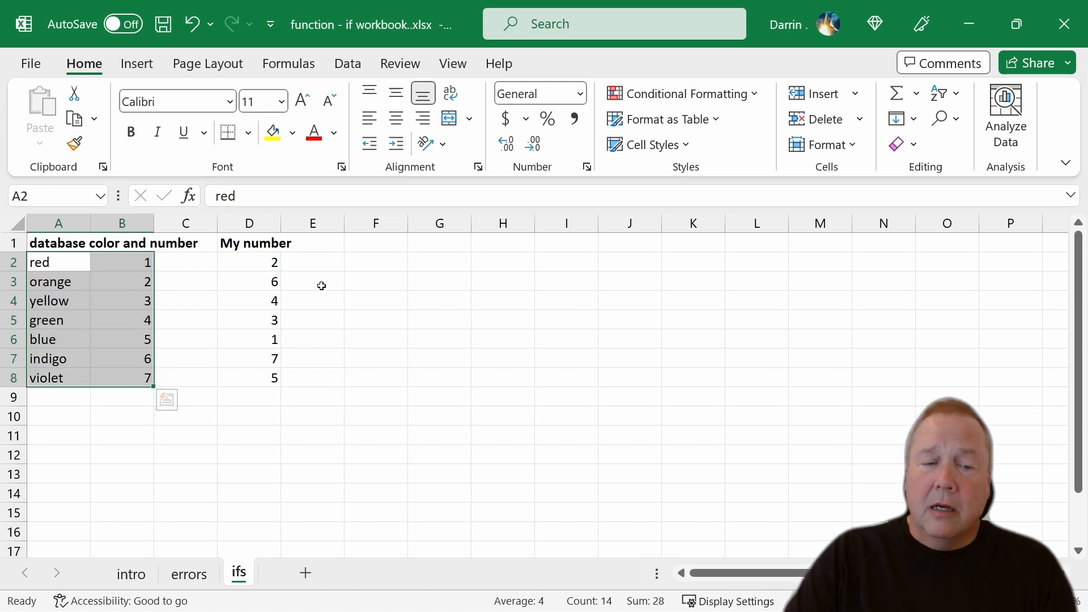
Enter the formula =if(d2=b2,a2) in cell E2 and inspect its result.
click(329, 258)
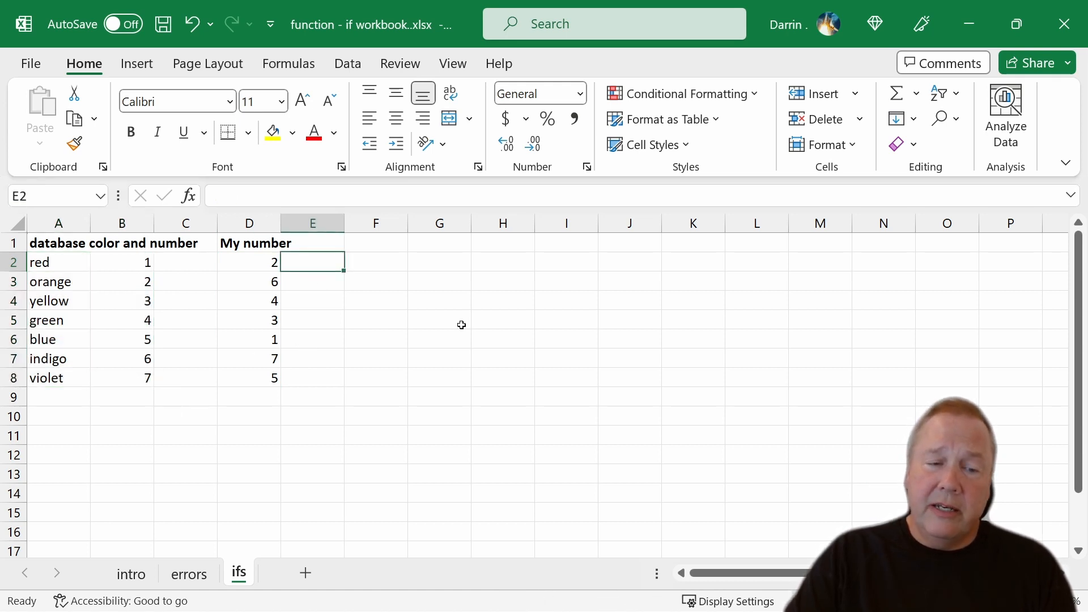
text(=)
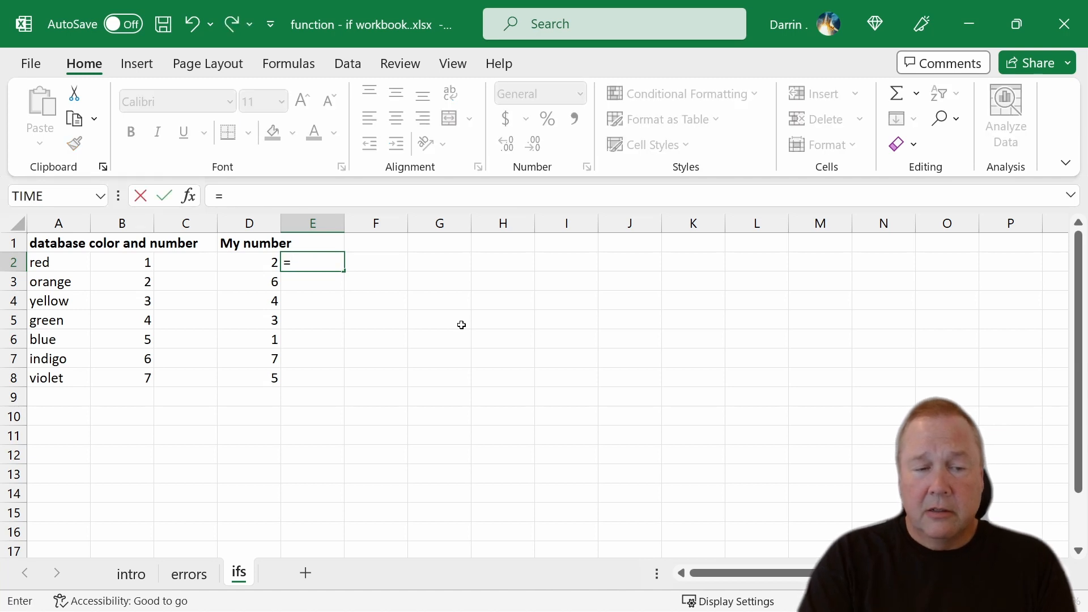
text(if)
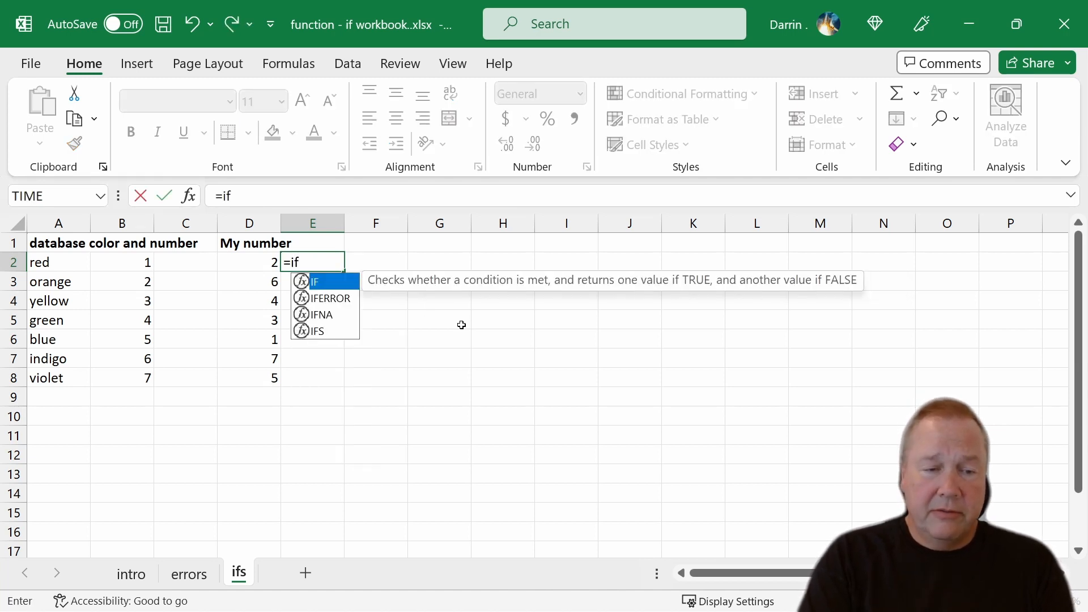
text((d2)
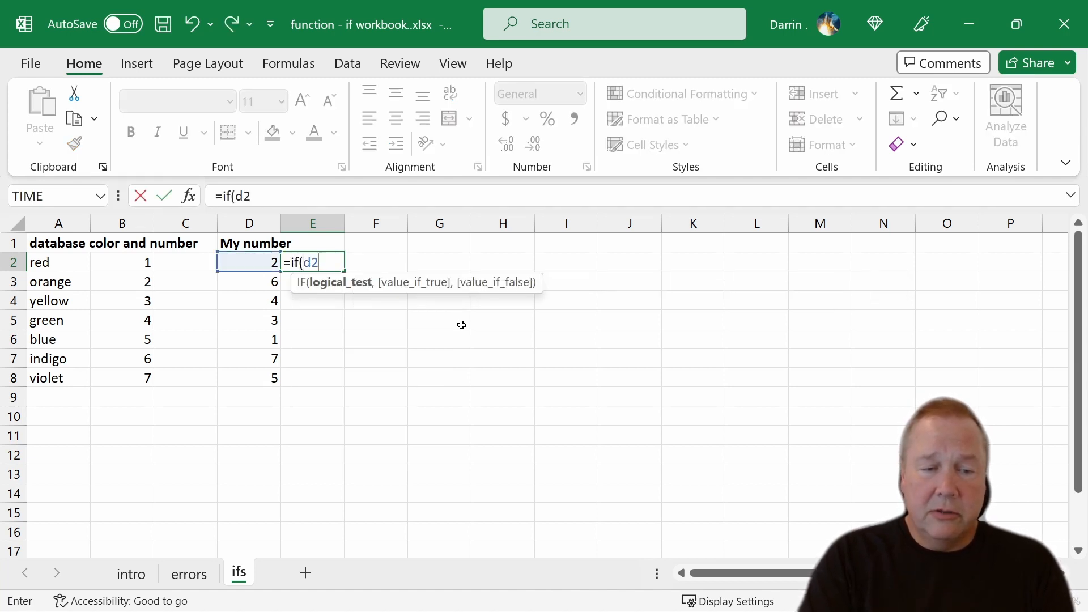
text(=)
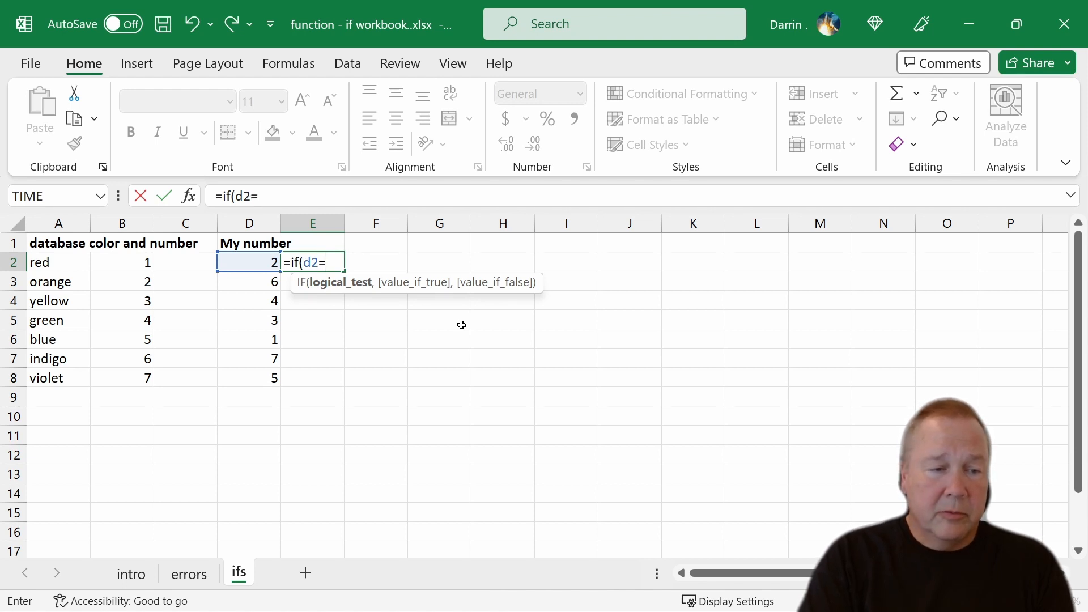
text(b2)
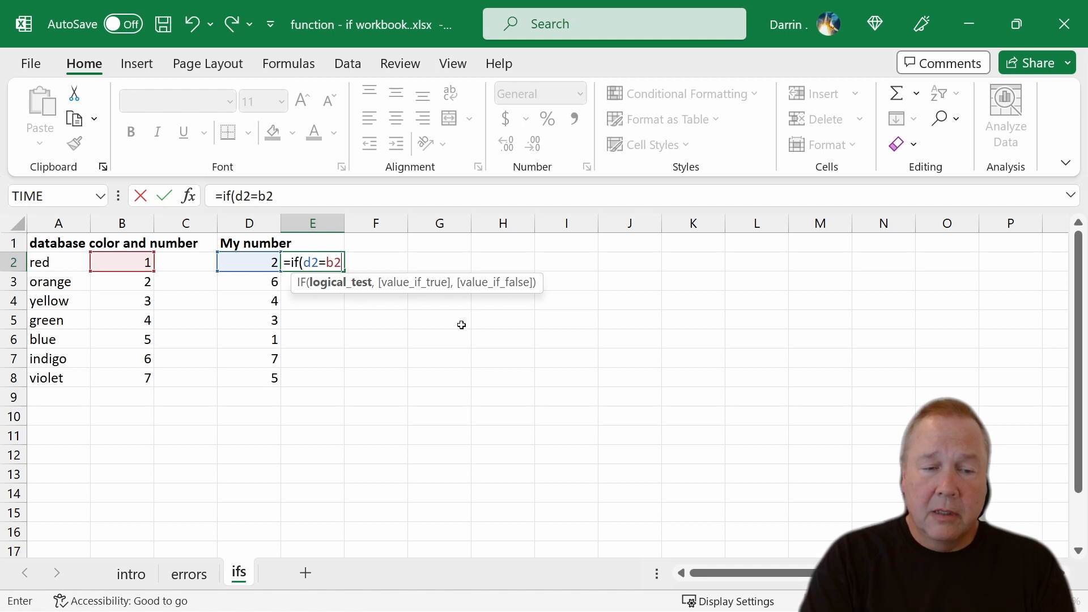
text(,)
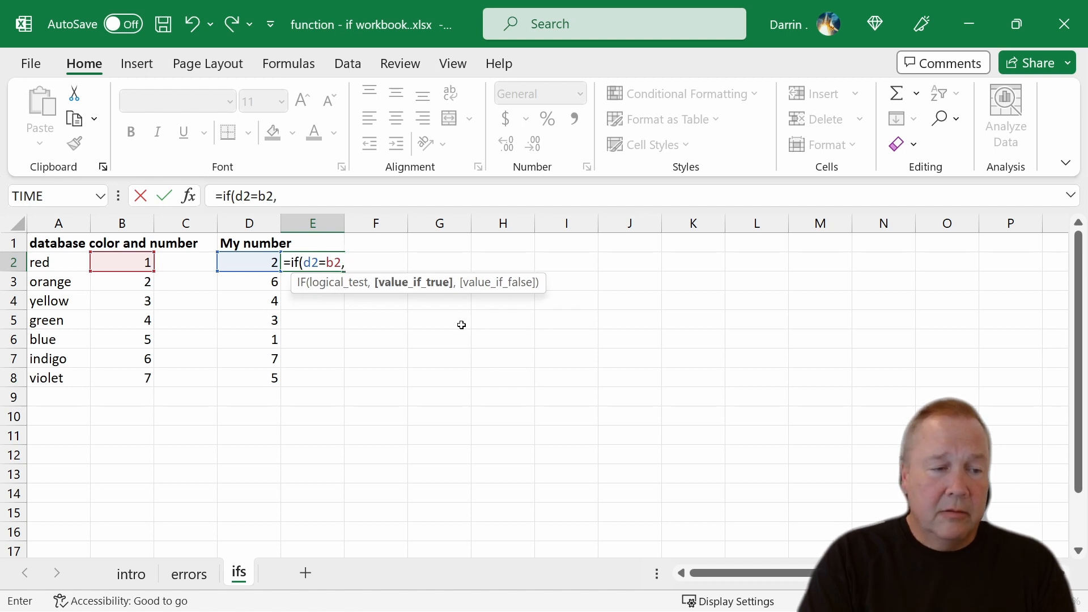
text(a2))
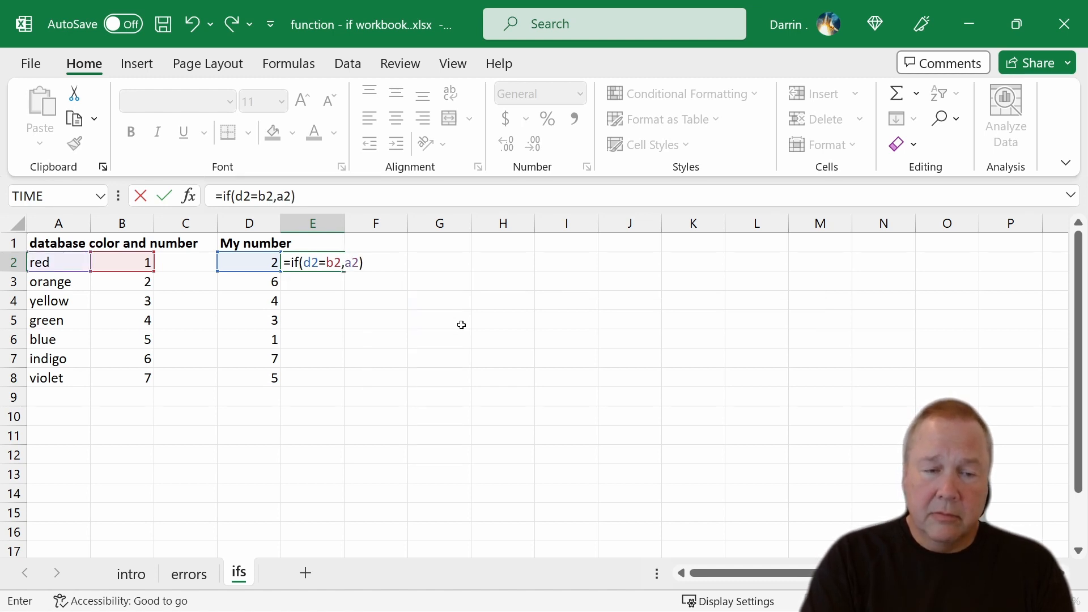
key(Return)
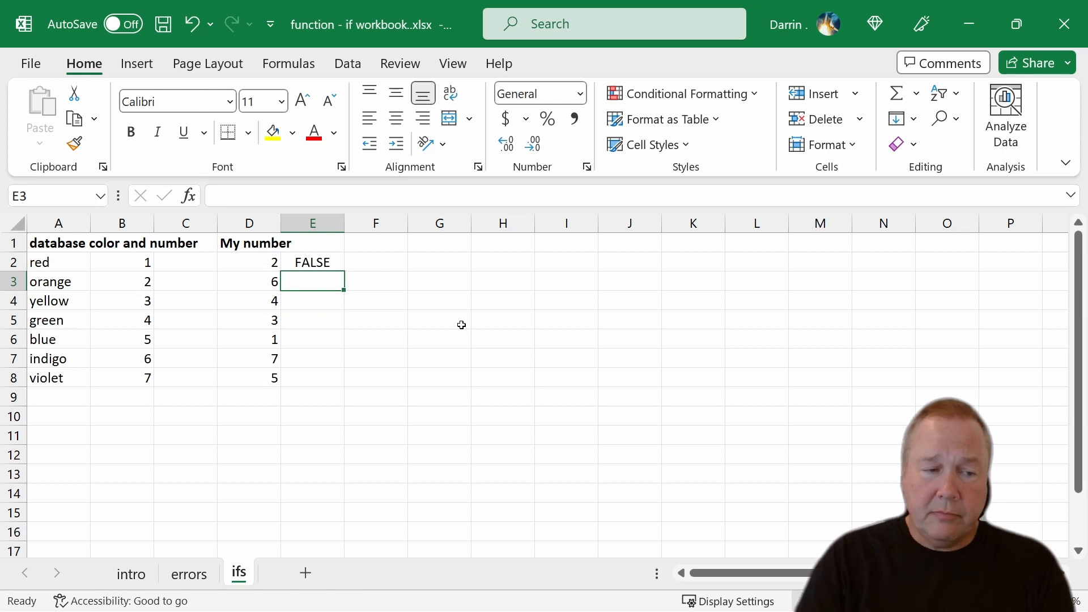
key(Up)
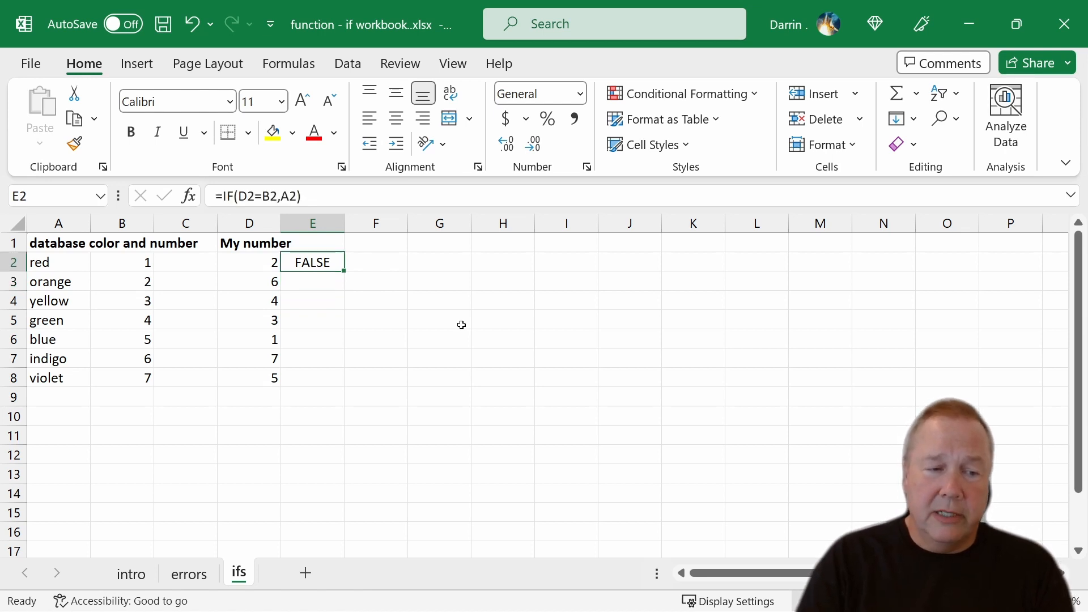
key(Right)
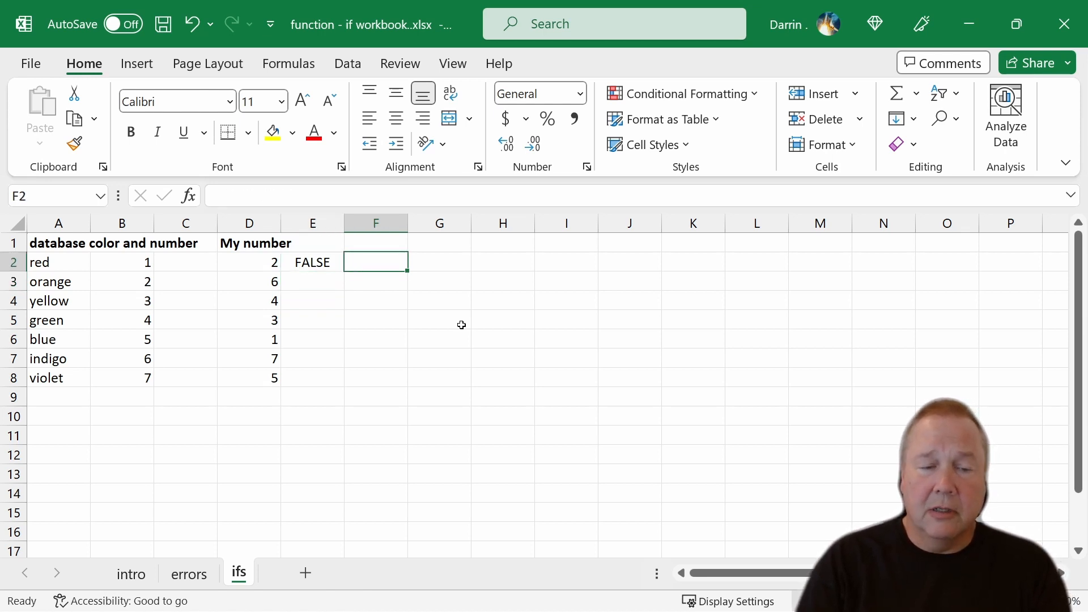
key(Left)
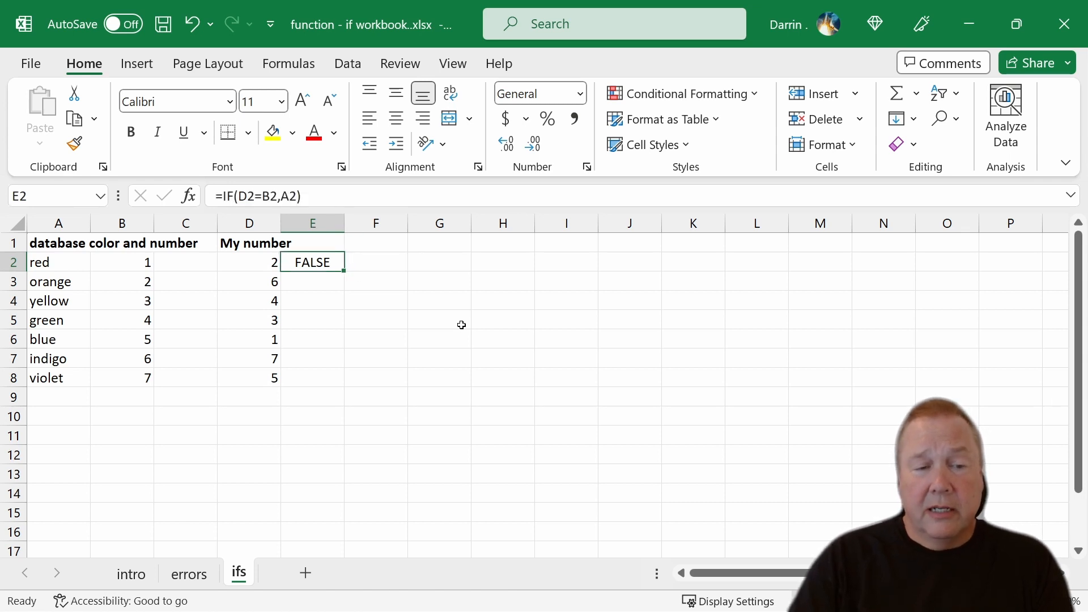
Nest a second IF as the false value in cell E2, making the formula =IF(D2=B2,A2,IF(D2=B3,A3)).
click(298, 196)
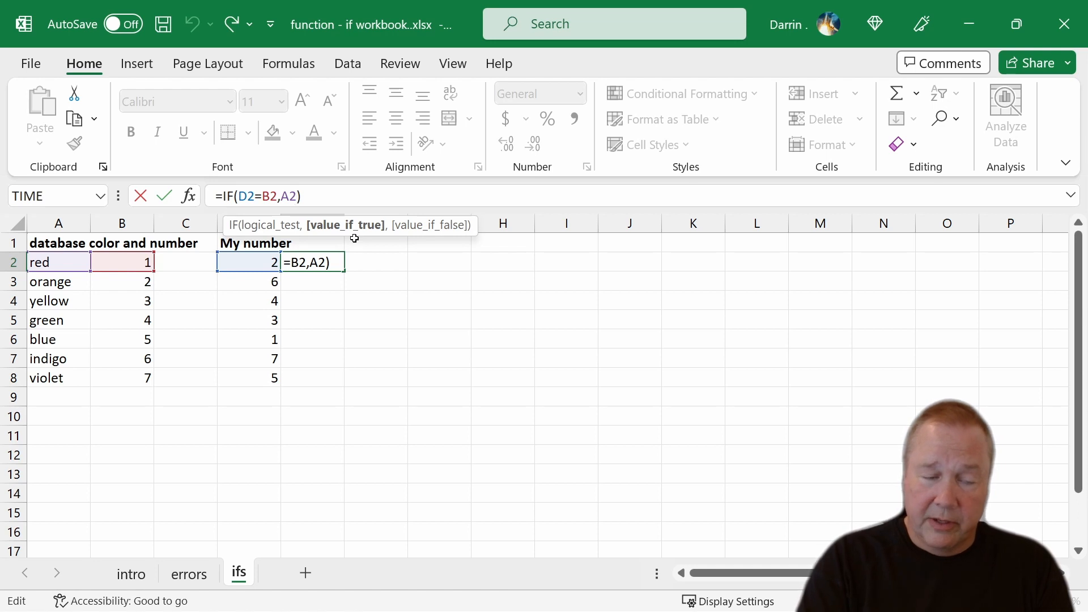
text(,)
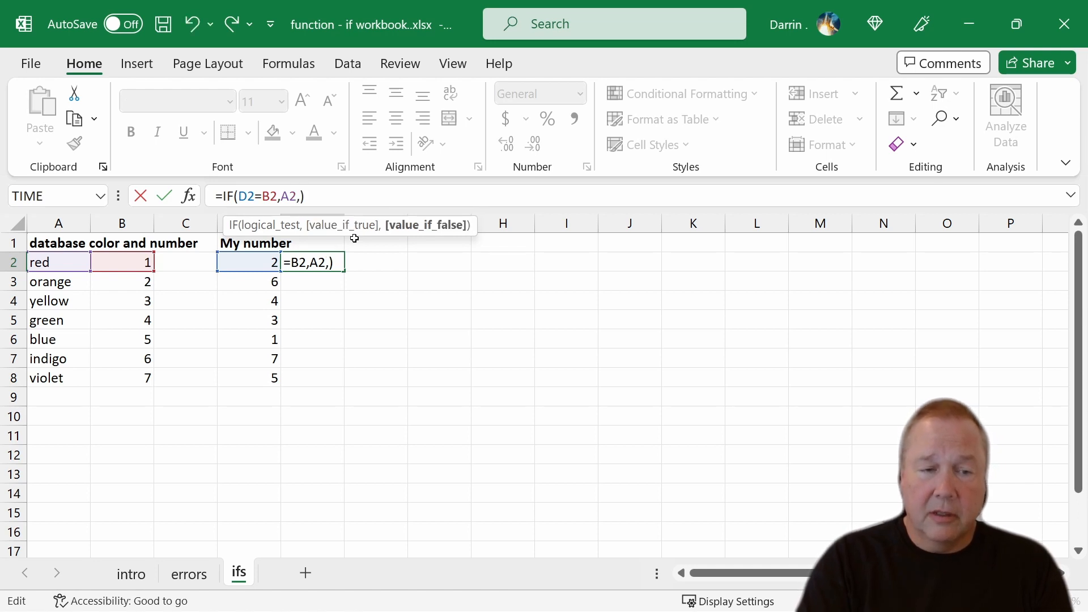
text(if)
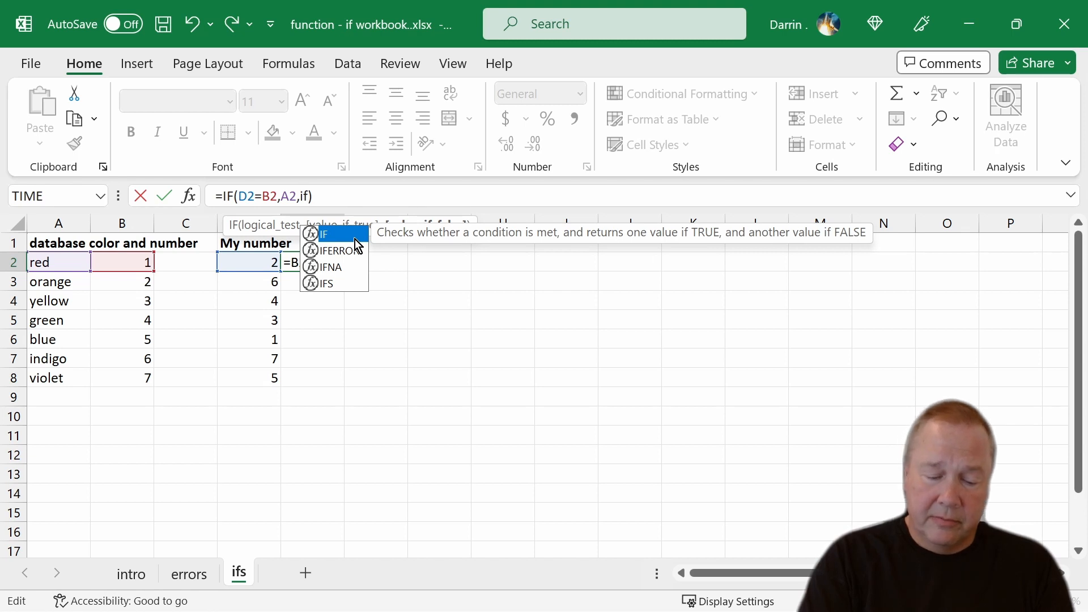
text(()
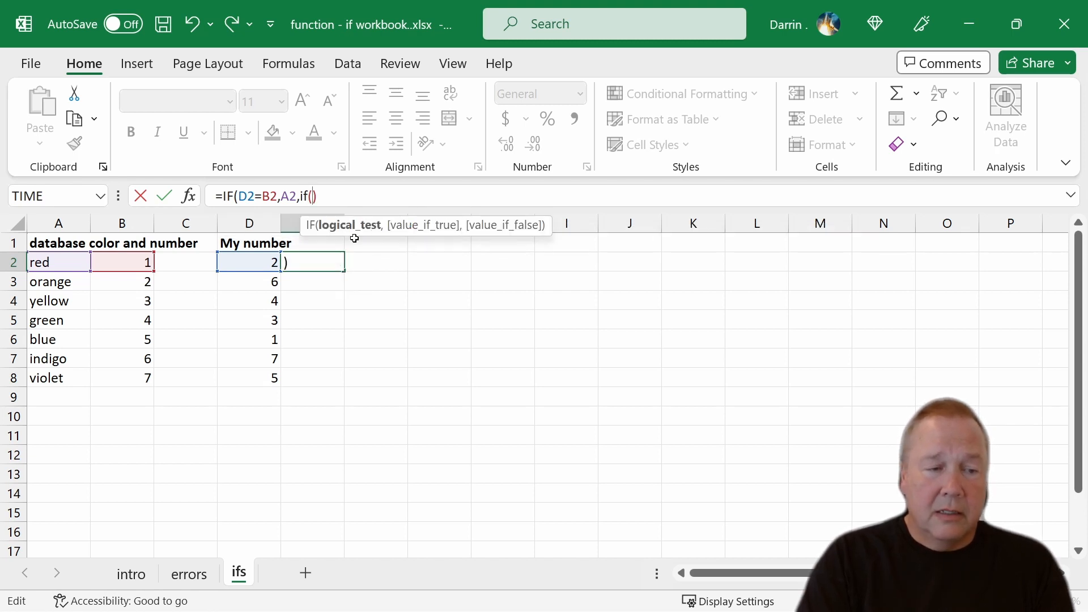
text(d2)
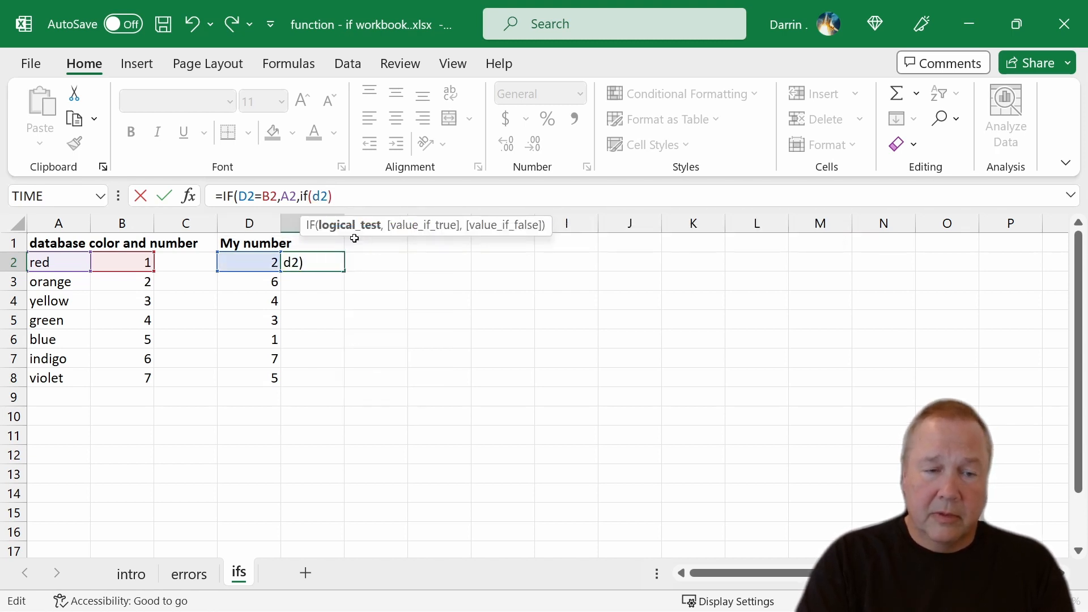
text(=)
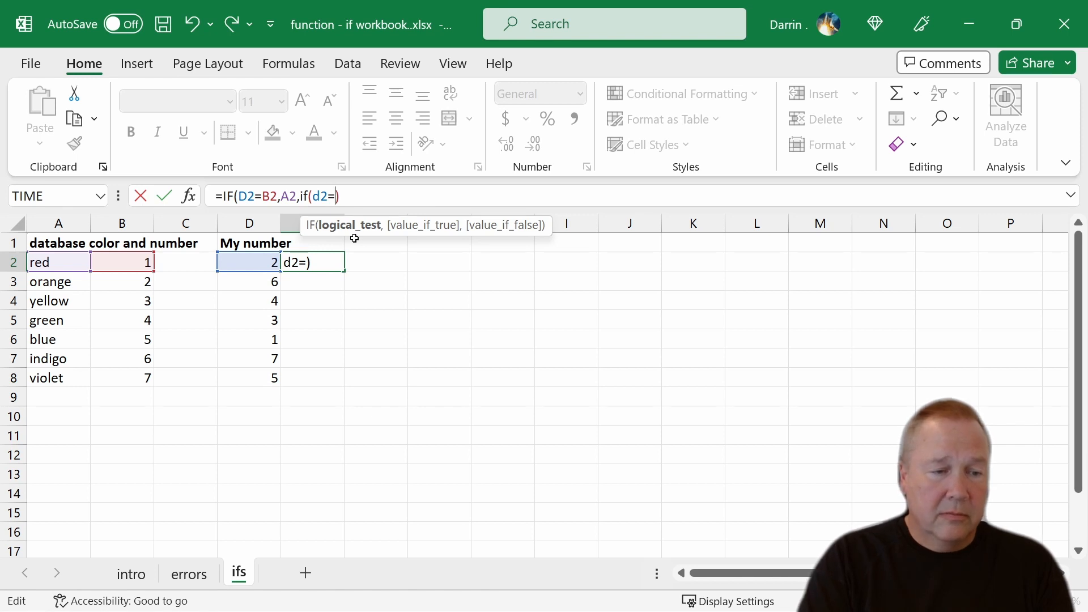
text(b3)
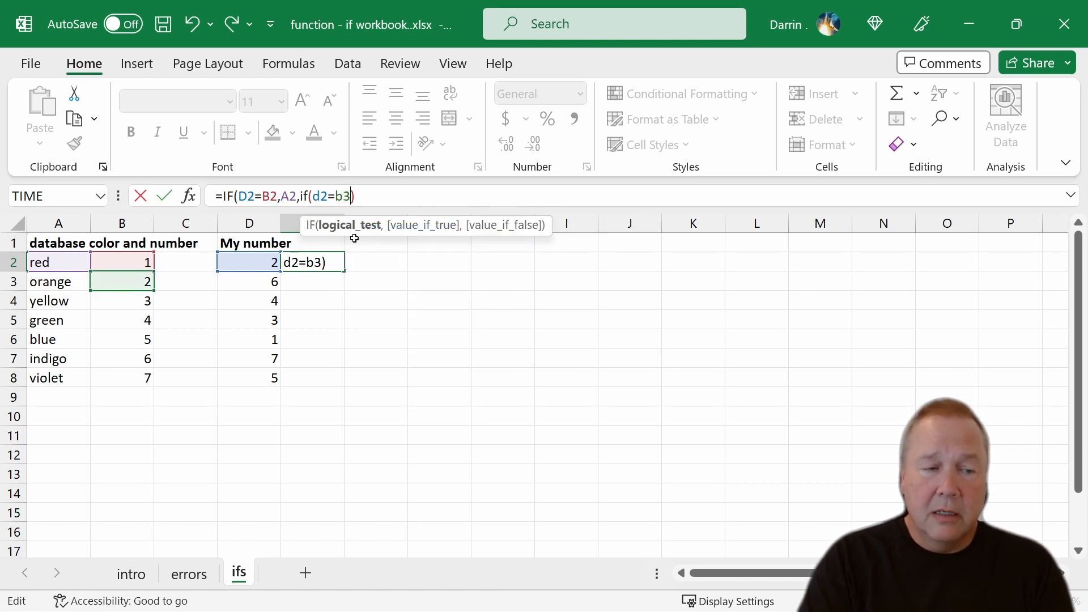
text(,a)
text(3)
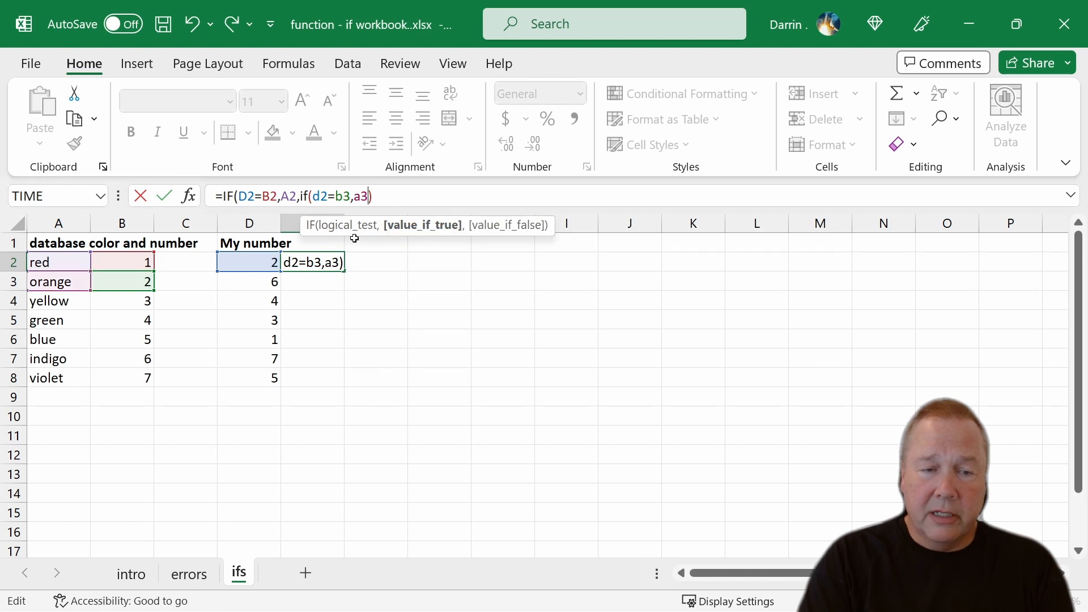
key(Return)
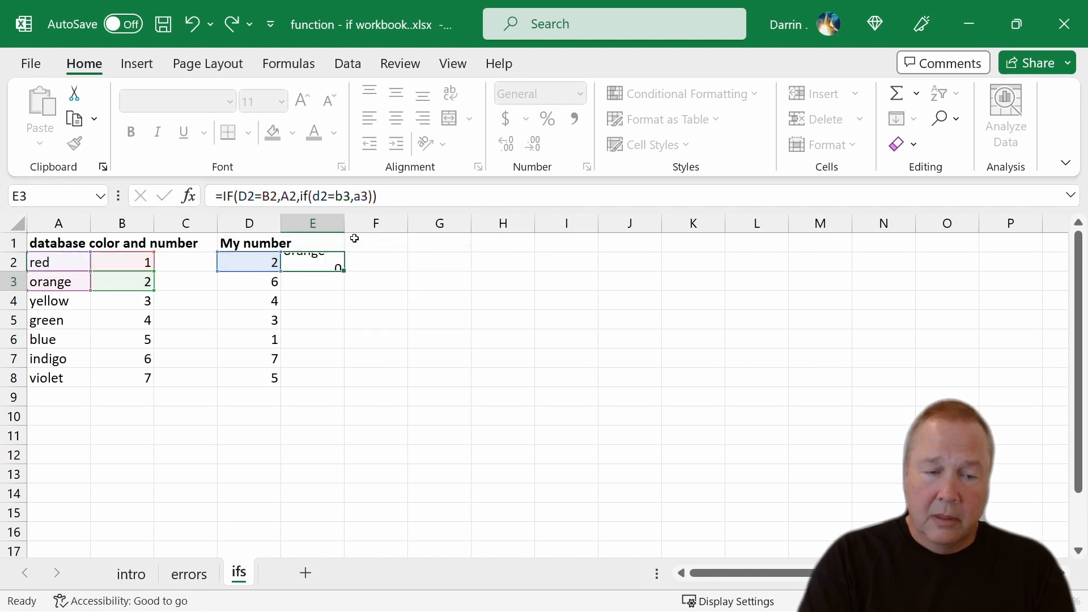
key(Up)
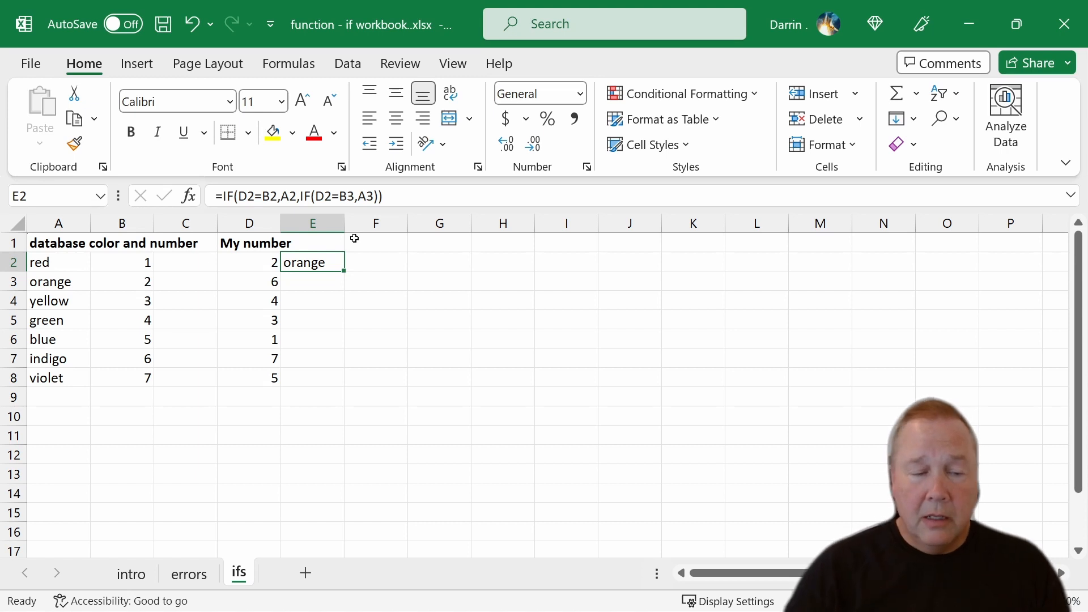
Lock the rows of the first IF's database references in E2, changing them to B$2 and A$2.
click(273, 196)
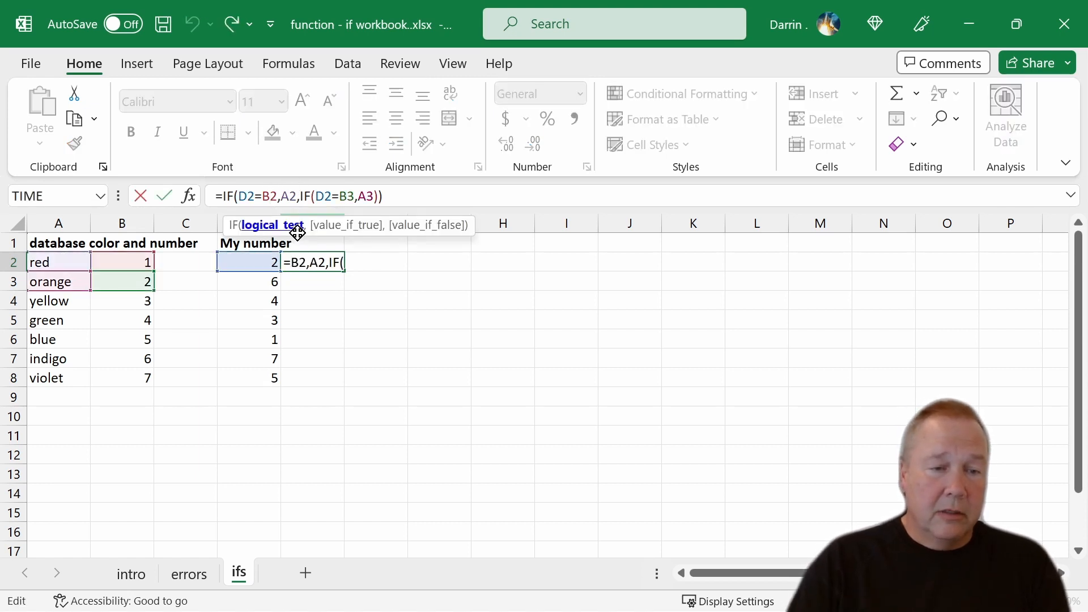
text($)
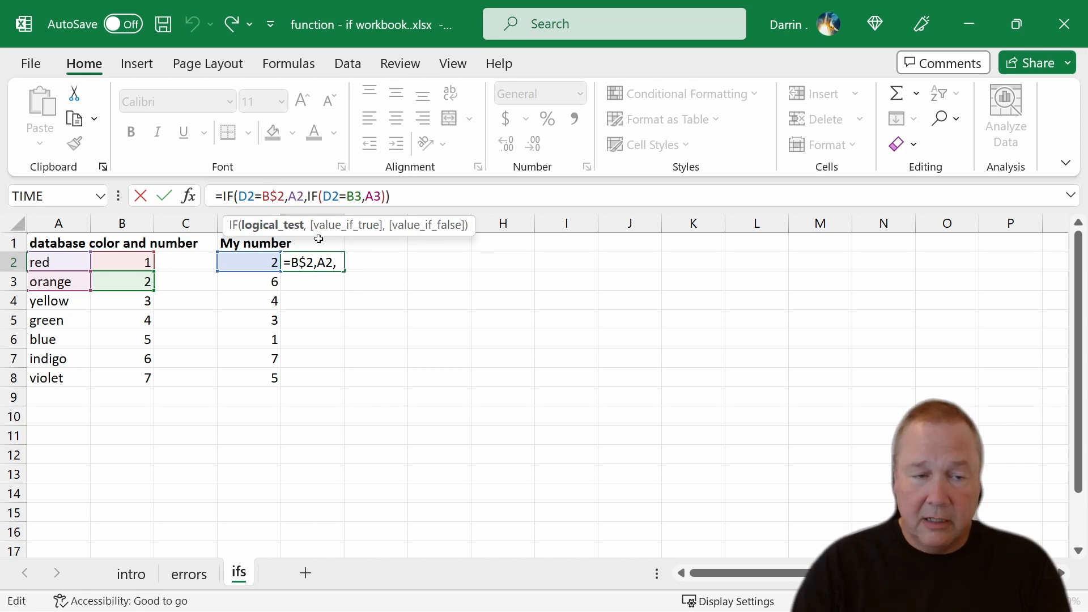
key(Right)
key(Right)
key(Right)
key(Right)
key(Right)
key(Right)
key(Right)
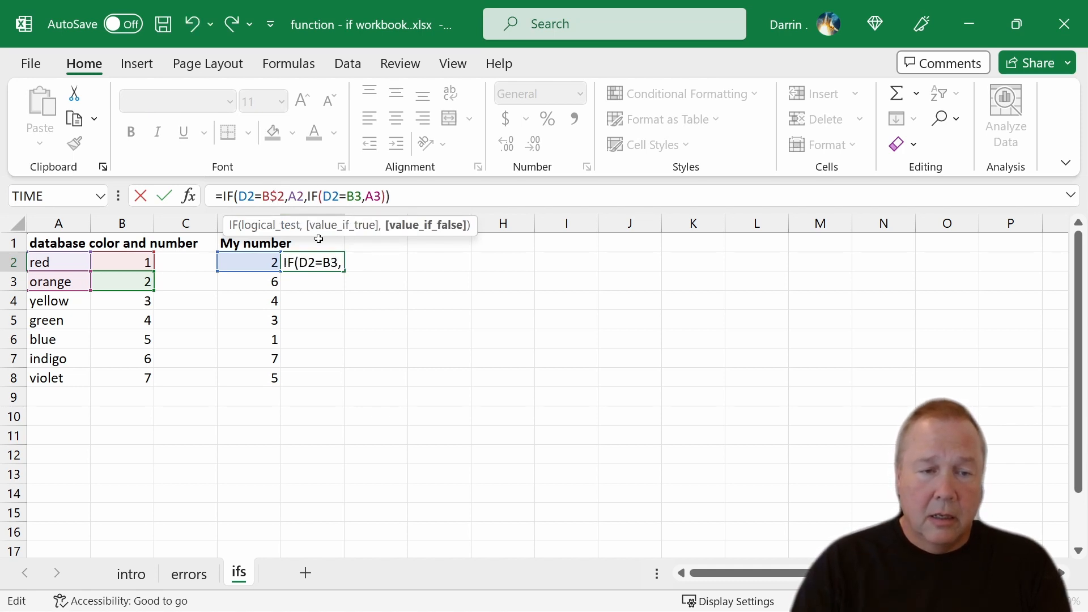
key(Left)
key(Left)
key(Left)
text($)
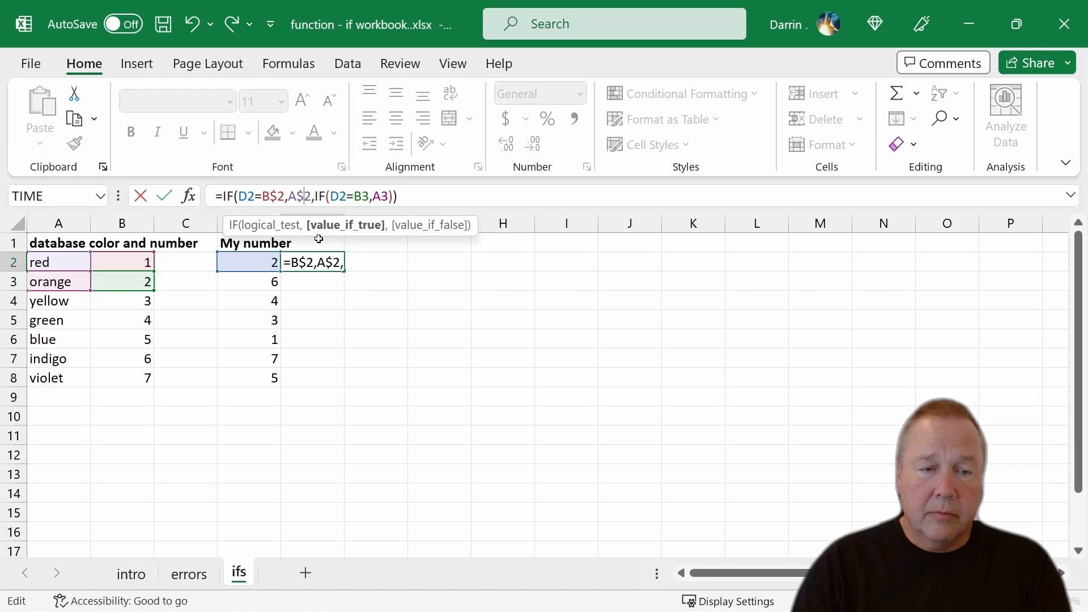
Lock the rows of the nested IF's database references as B$3 and A$3 and enter the formula in E2.
key(Right)
key(Right)
key(Right)
key(Right)
key(Right)
key(Right)
key(Right)
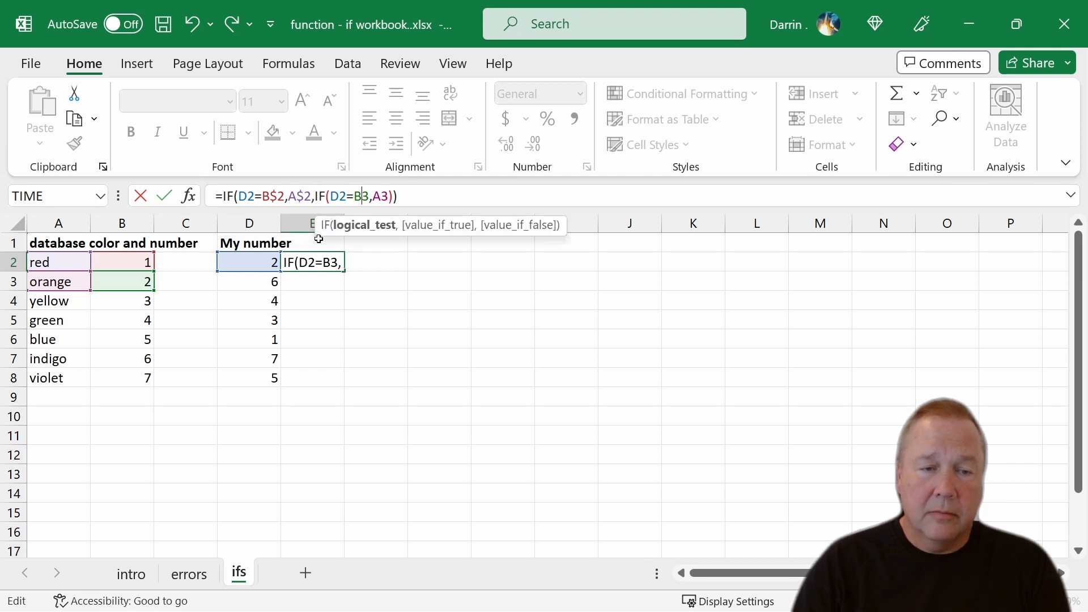
text($)
key(Right)
key(Right)
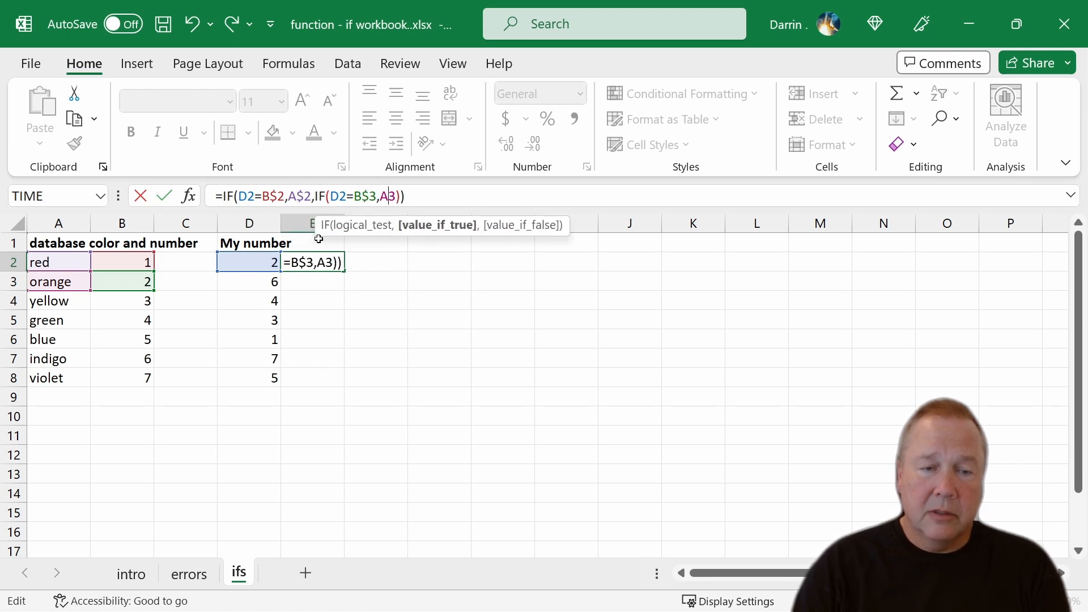
text($)
key(Return)
key(Up)
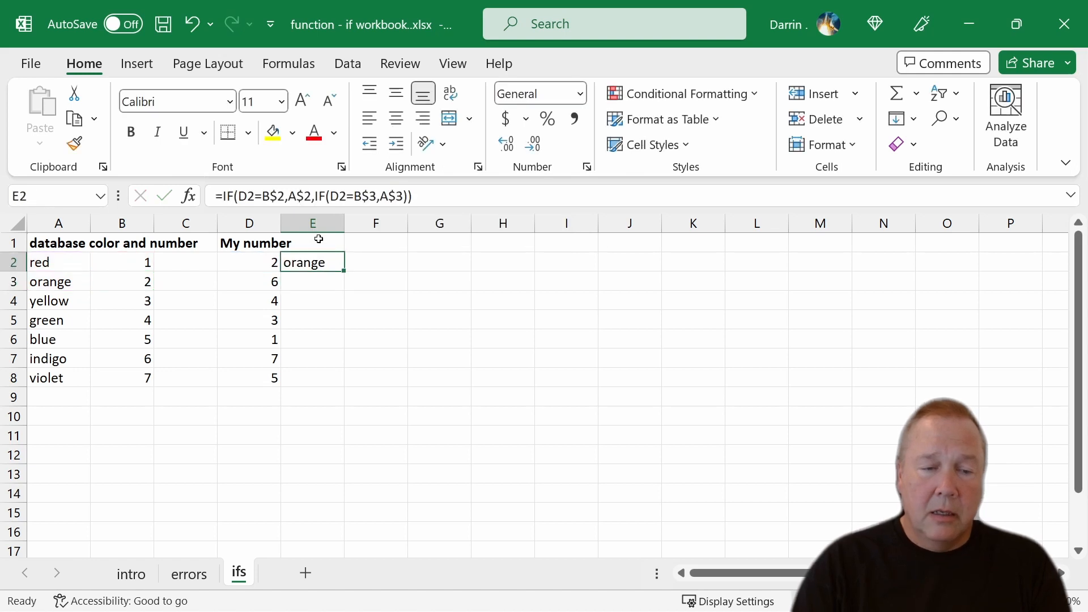
key(ctrl+c)
key(Down)
key(shift+Down)
key(shift+Down)
key(shift+Down)
key(shift+Down)
key(shift+Down)
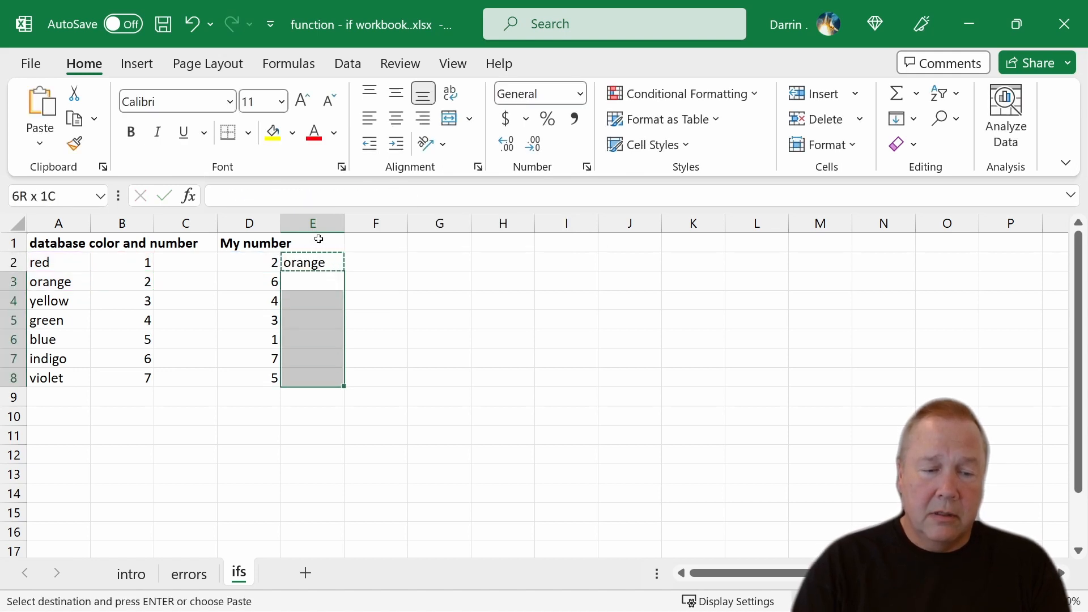
text(v)
key(Escape)
key(Up)
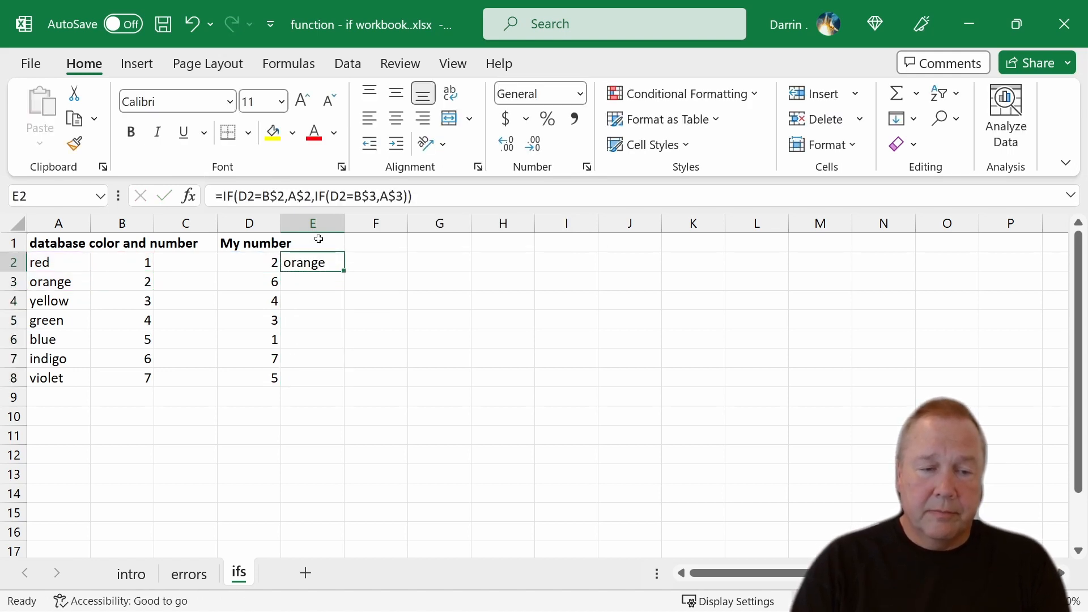
Copy the nested IF formula from cell E2 into cells E3 through E8 and inspect the copied formula in E6.
key(ctrl+c)
key(Down)
key(shift+Down)
key(shift+Down)
key(shift+Down)
key(shift+Down)
key(shift+Down)
key(shift+Down)
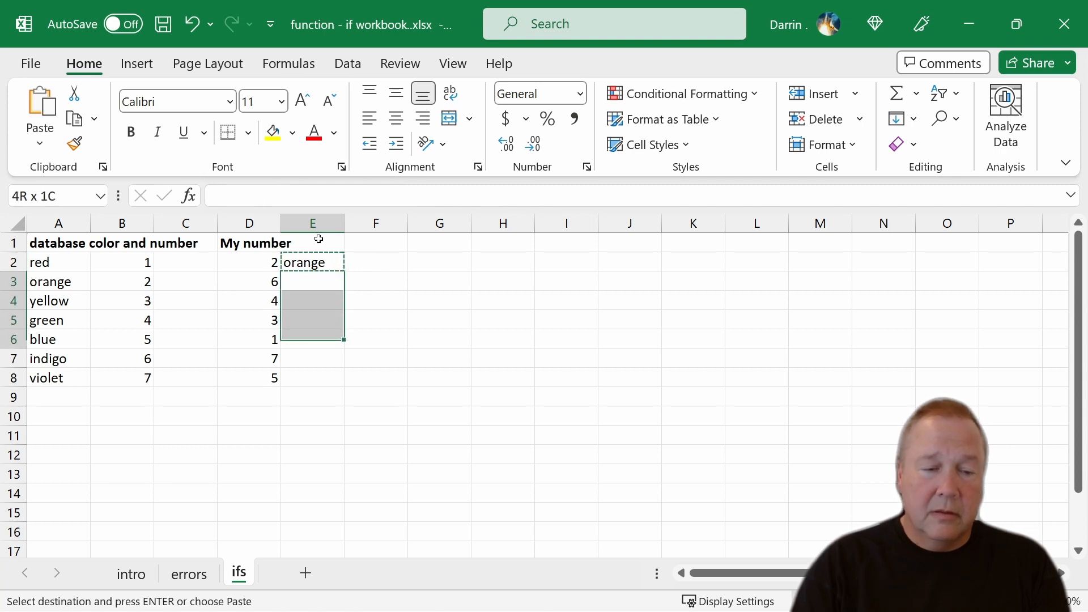
key(shift+Up)
key(ctrl+v)
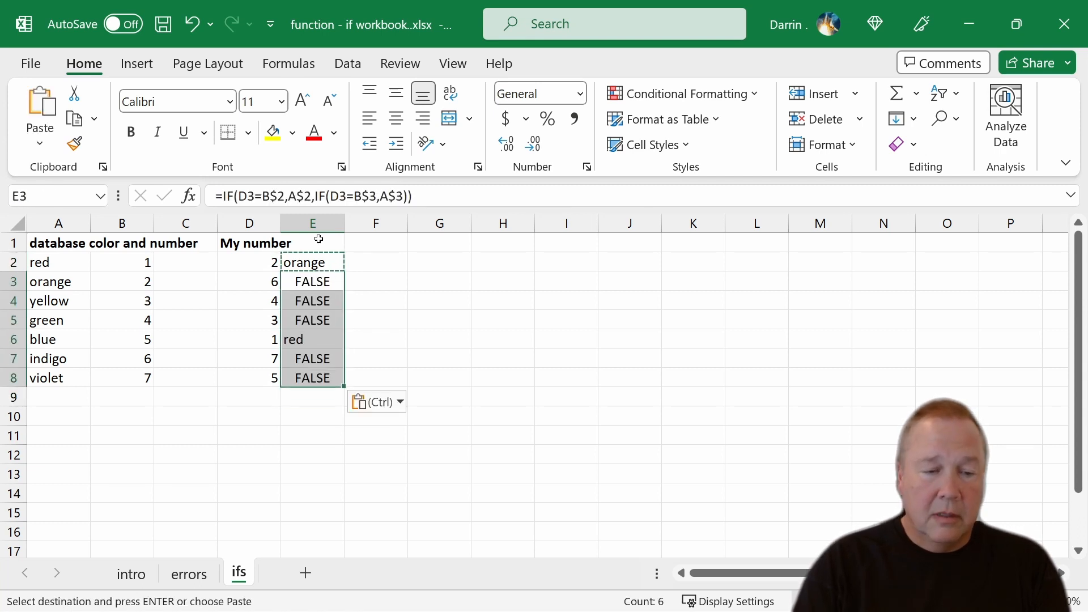
key(Down)
key(Down)
key(Down)
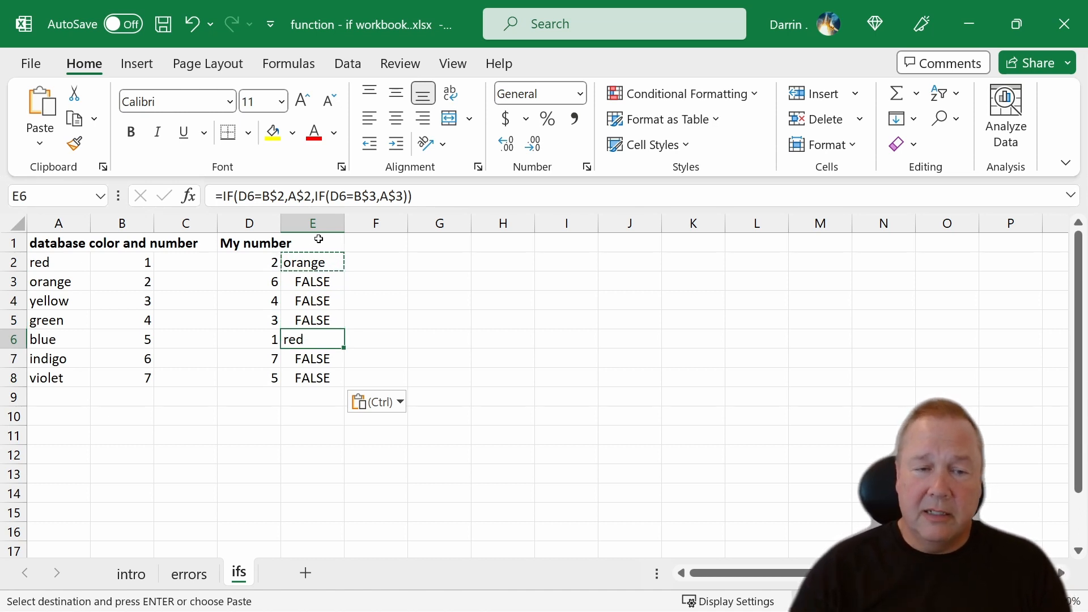
click(309, 264)
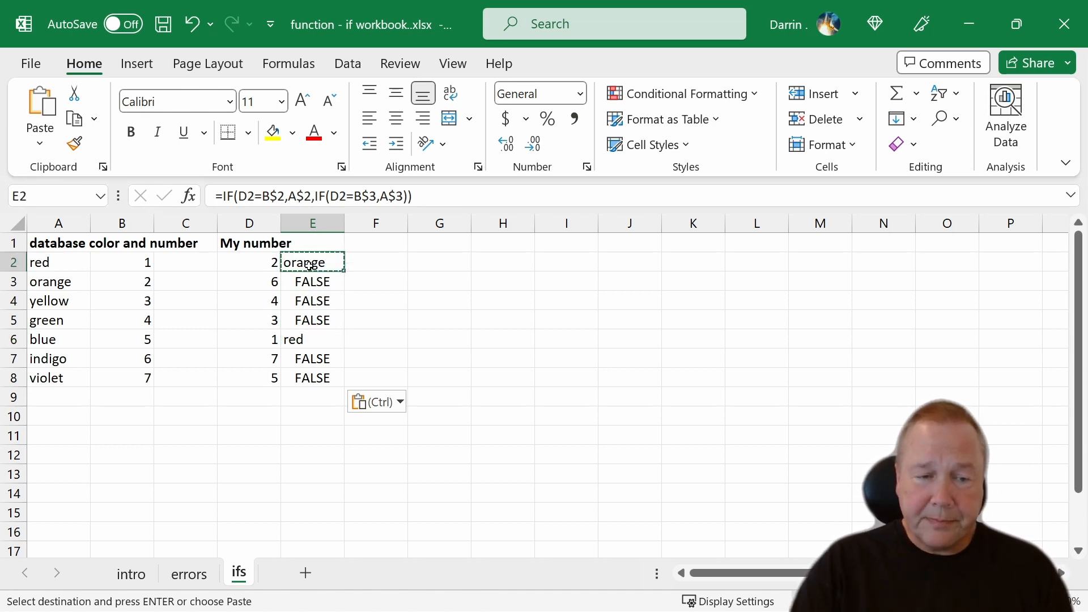
key(Escape)
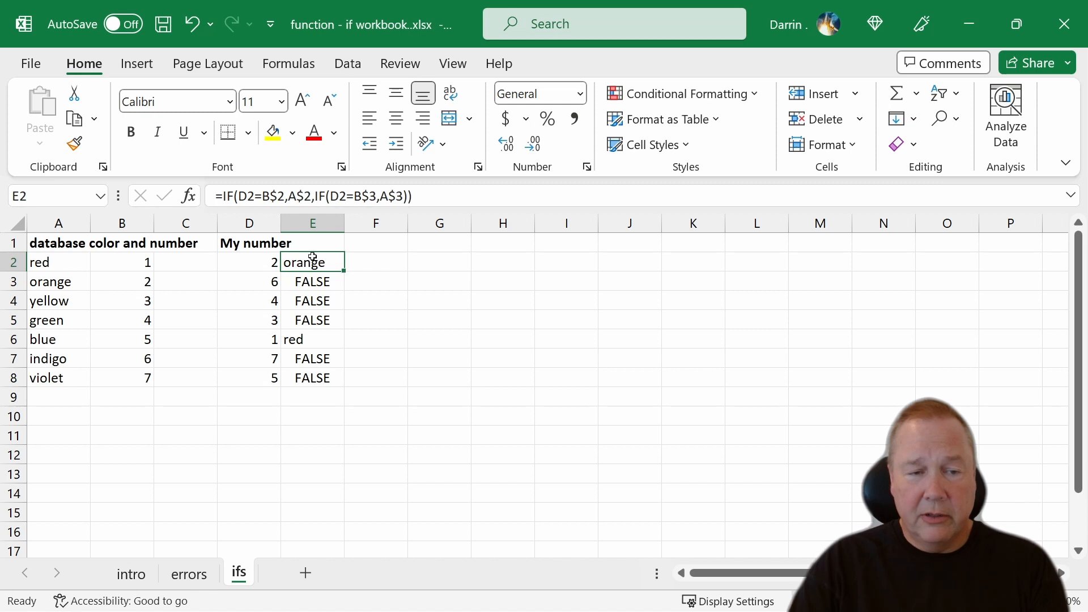
Append a third IF after the nested IF in E2's formula, with the logical test d2=b$4.
click(408, 196)
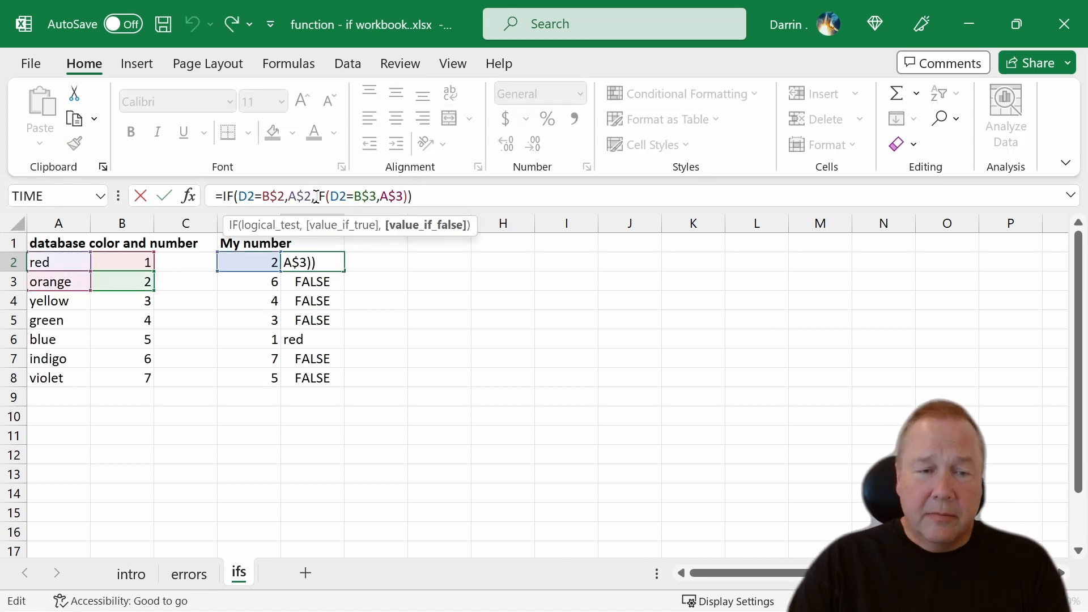
drag(315, 196, 405, 193)
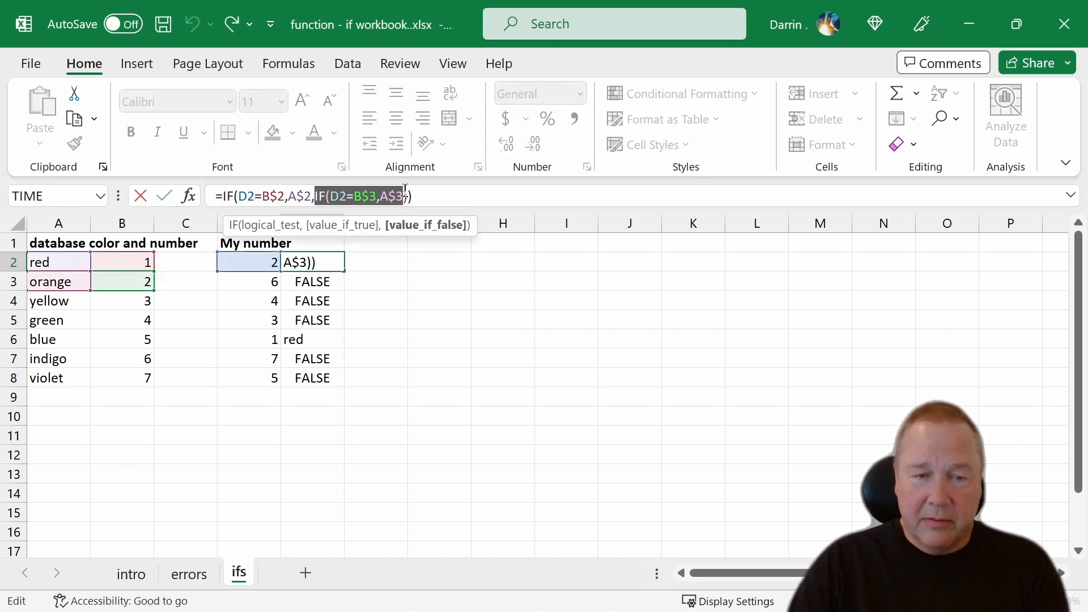
click(405, 195)
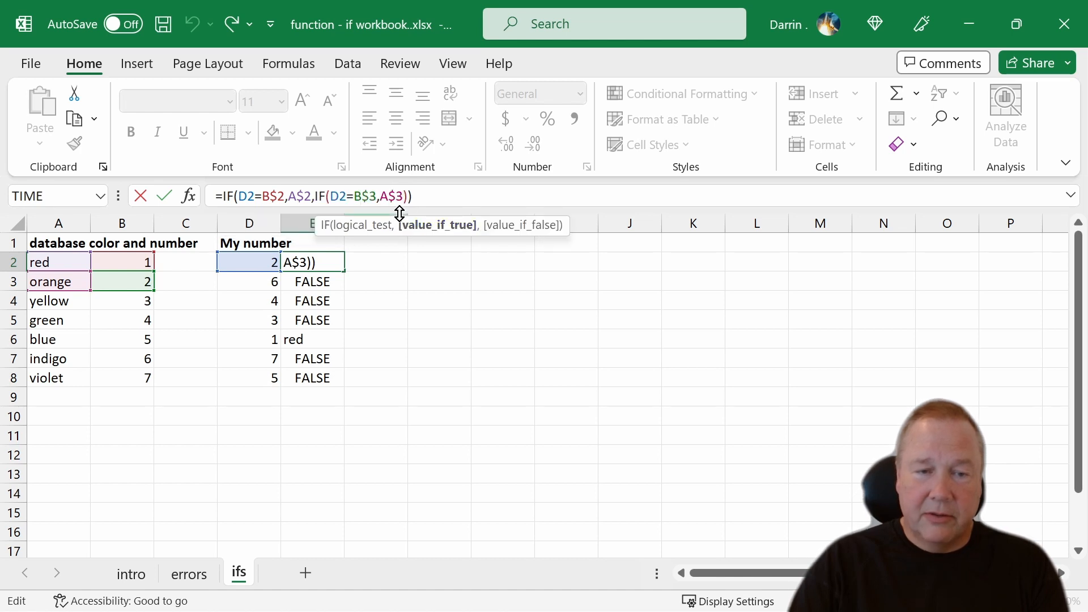
click(407, 196)
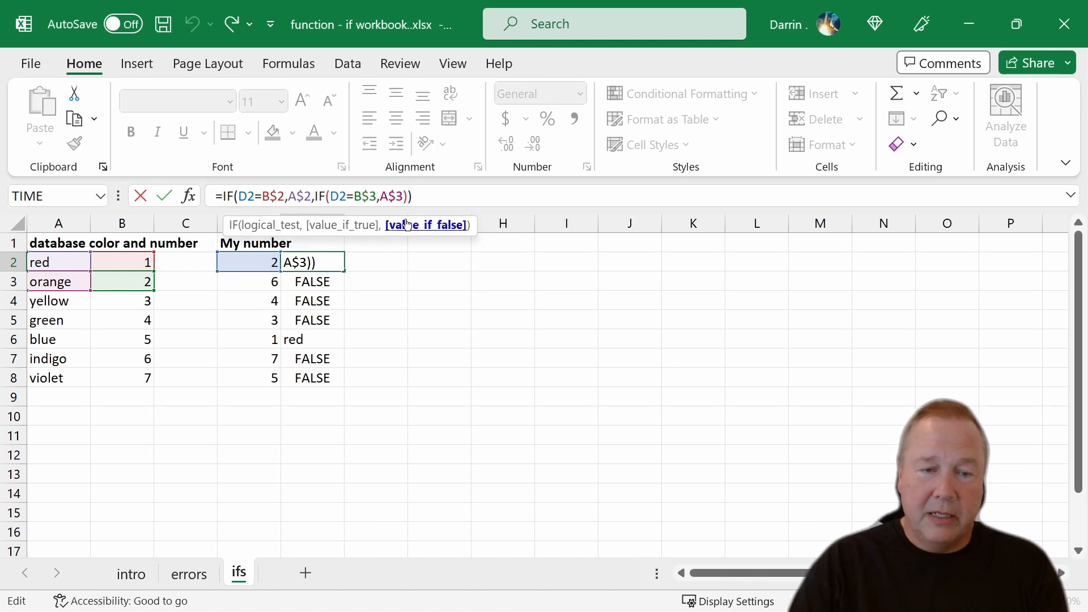
text(,if)
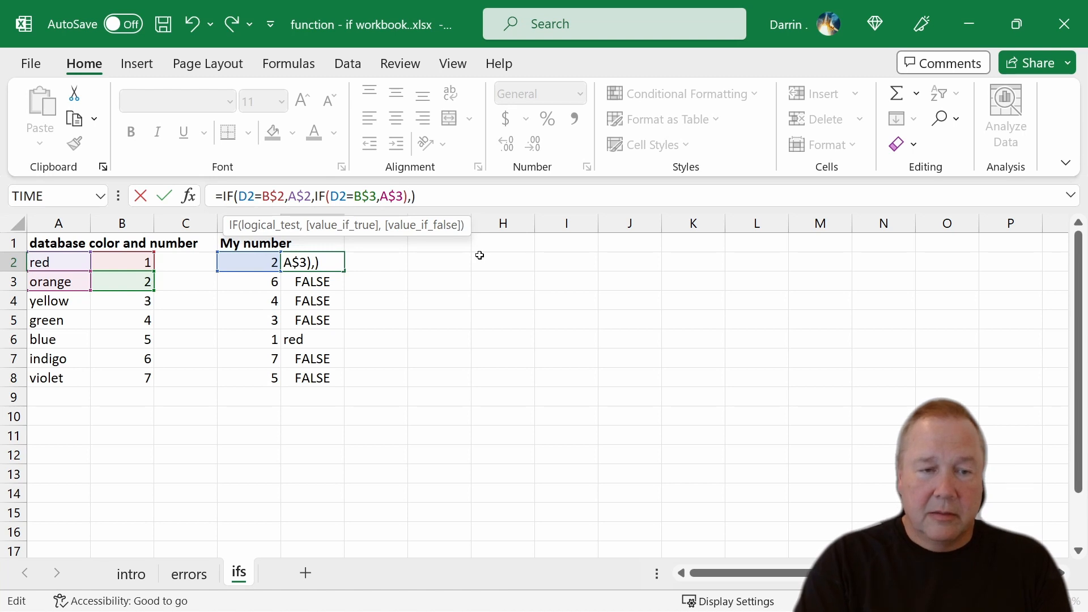
text(()
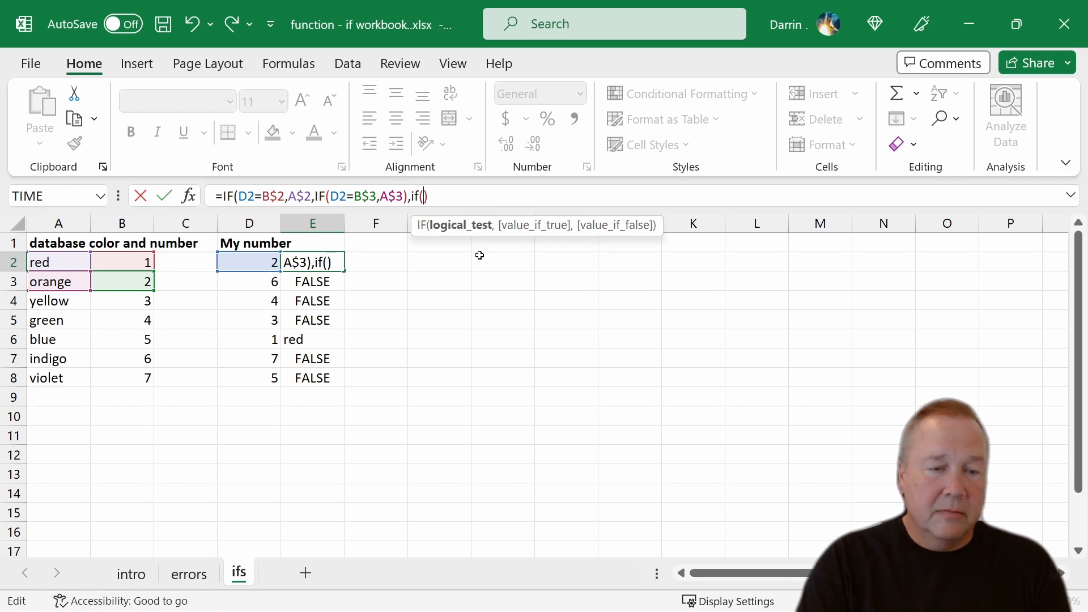
text(d2=)
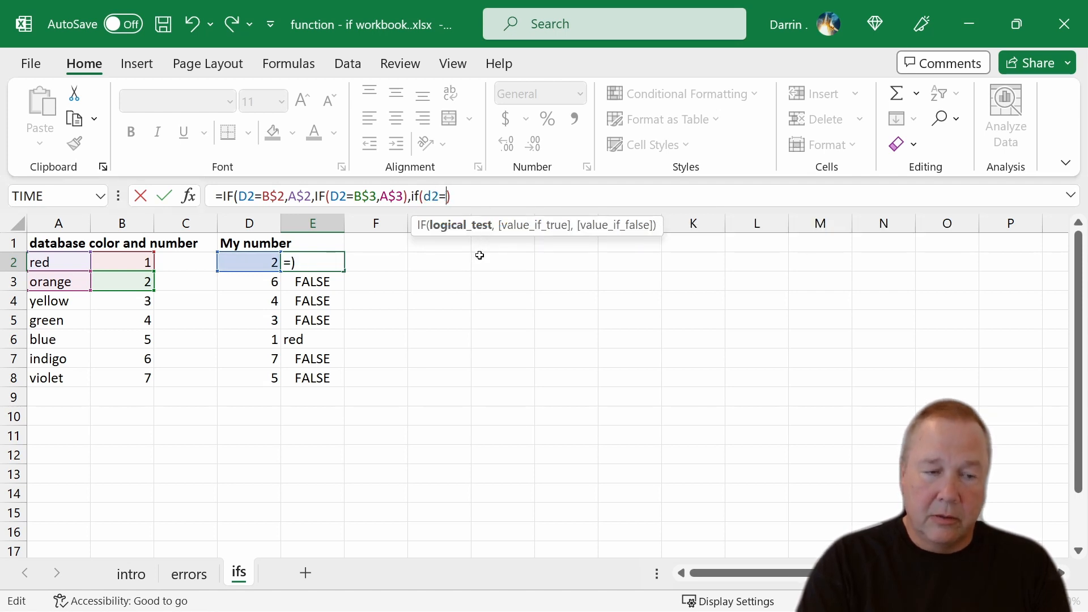
text(b$4)
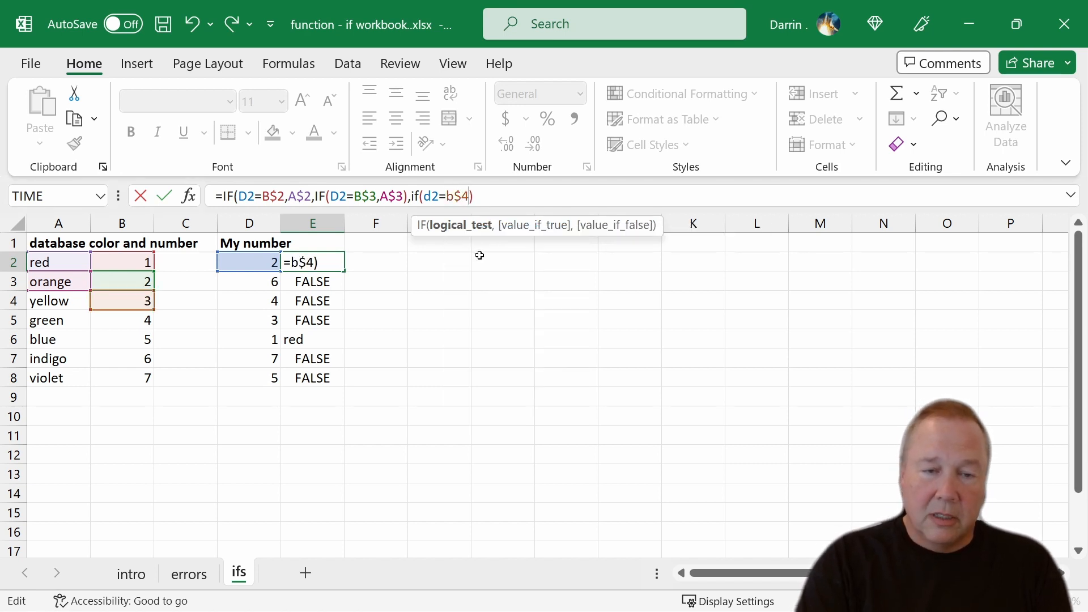
Complete the third IF in E2 with a$4 as its true value and try to enter the formula.
text(,)
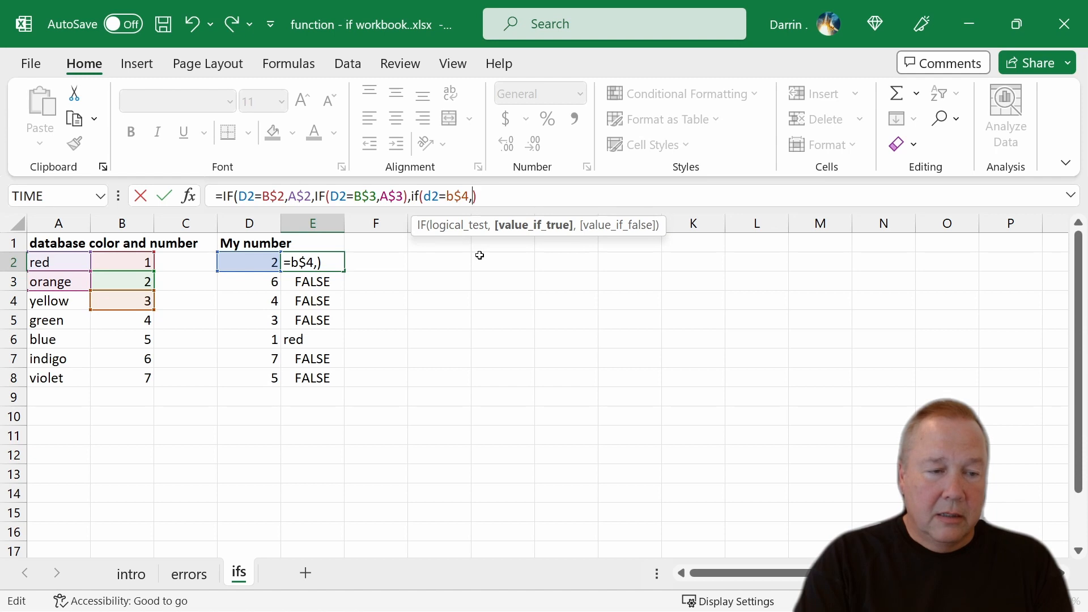
text(a$4)
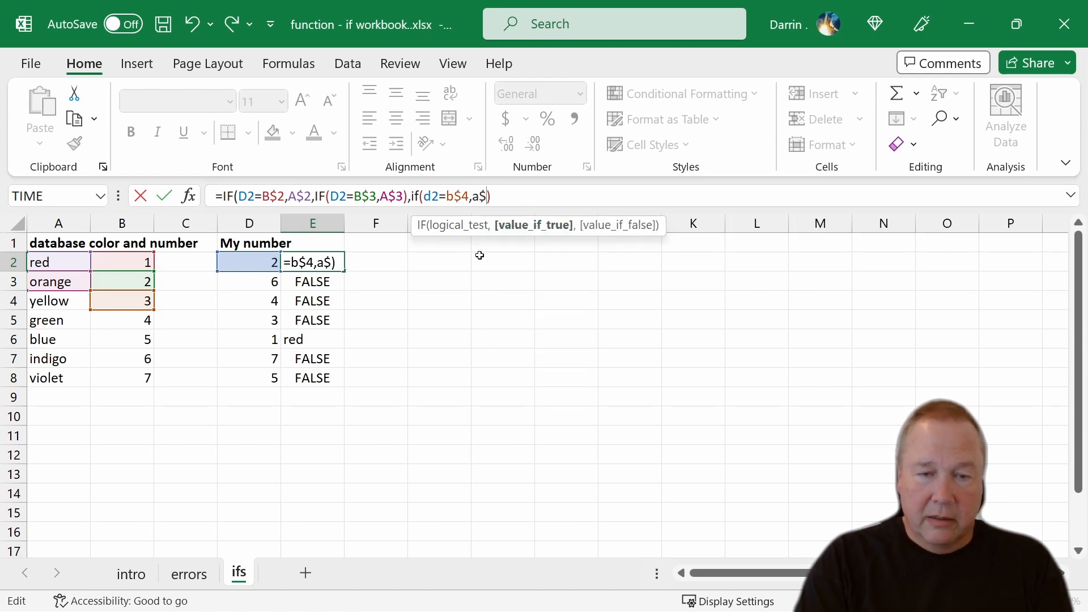
text())
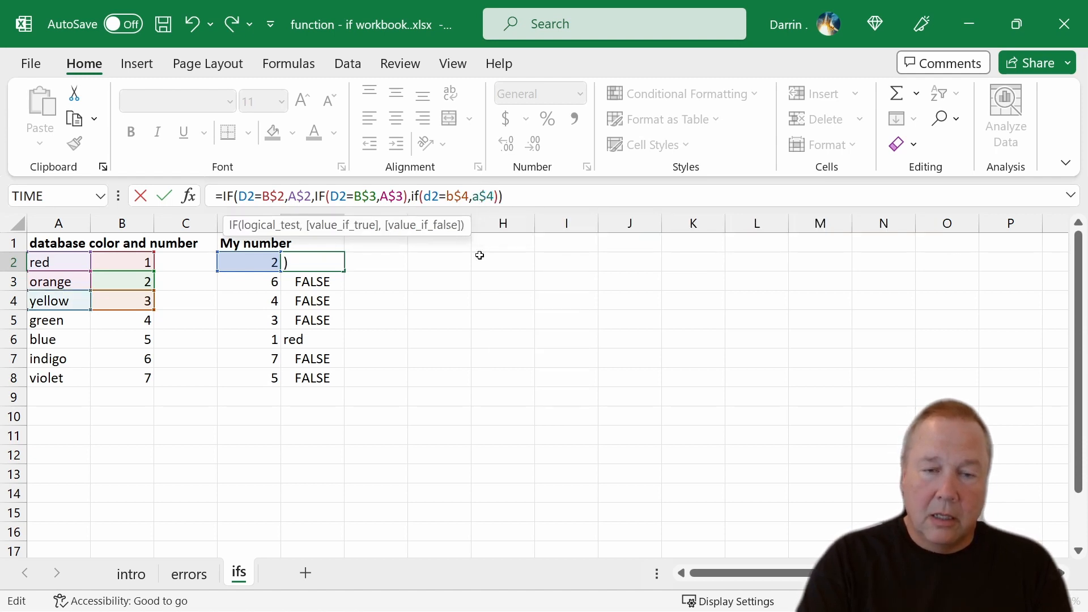
key(Return)
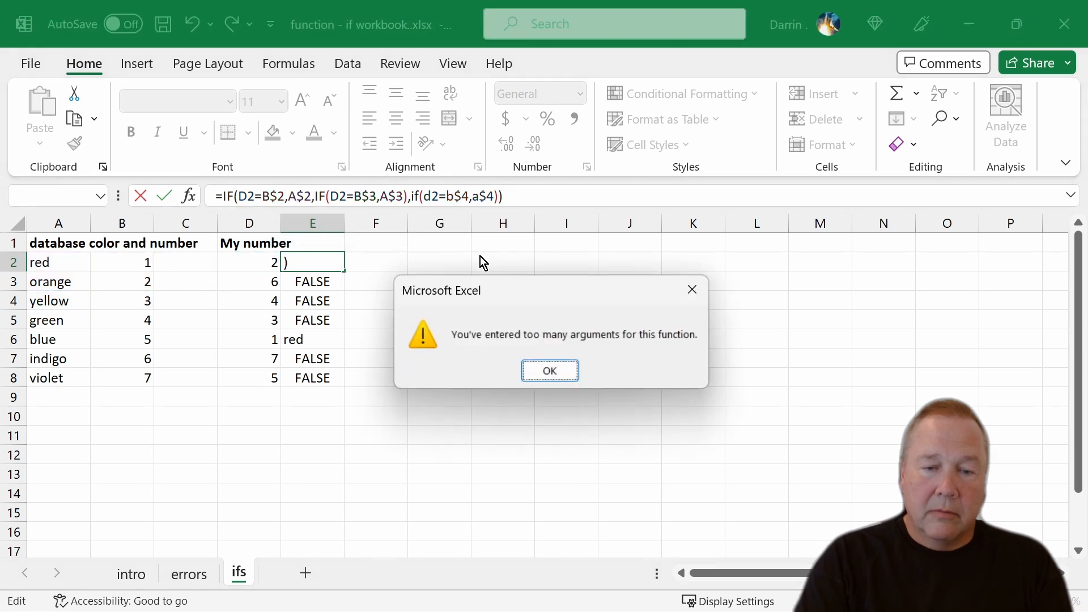
key(Return)
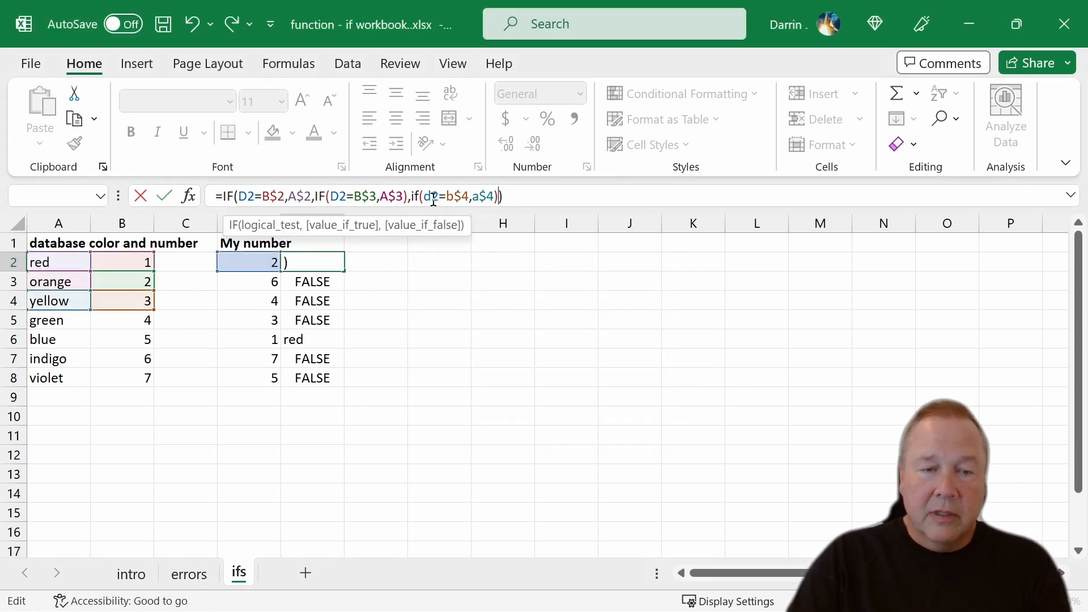
Remove the closing parenthesis after A$3 so the third IF nests inside the second, and enter the formula in E2.
click(408, 196)
key(BackSpace)
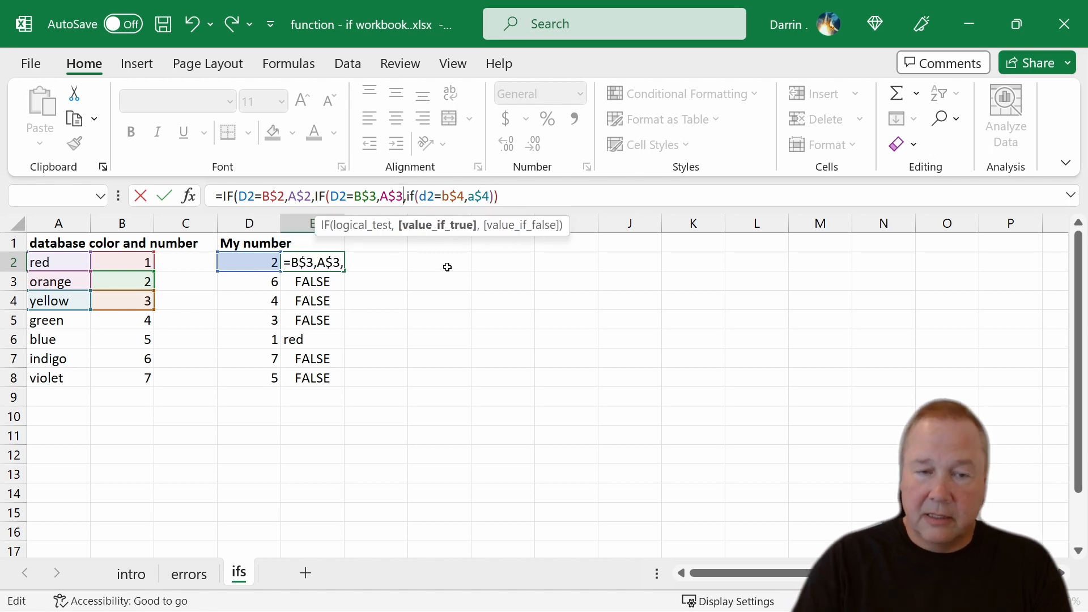
key(Right)
key(Right)
key(Right)
key(Right)
key(Right)
key(Right)
key(Right)
key(Right)
key(Right)
key(Right)
key(Right)
key(Right)
key(Right)
key(Right)
key(Right)
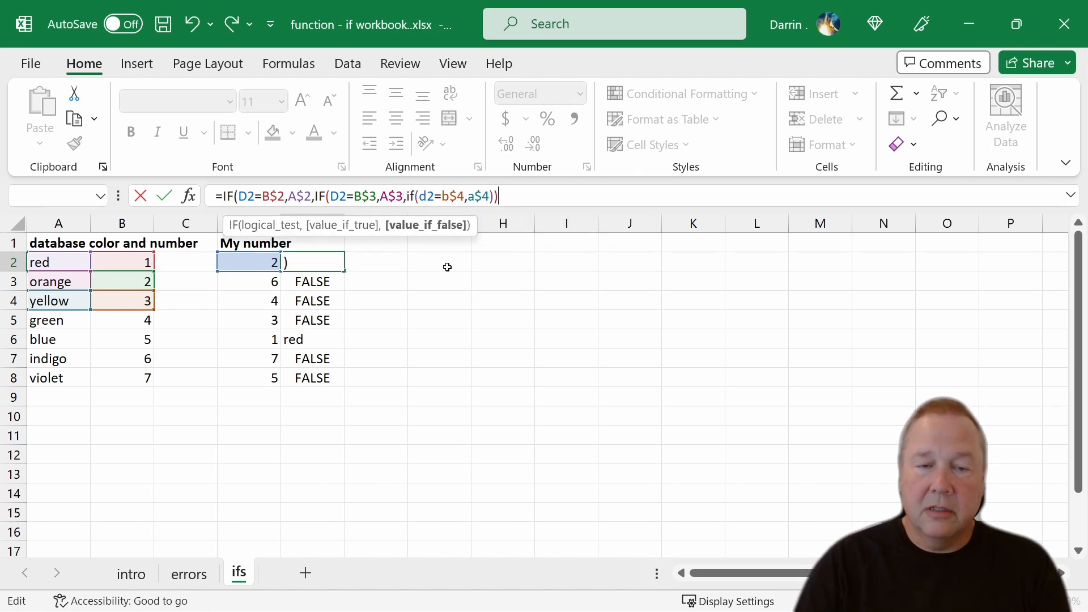
key(Return)
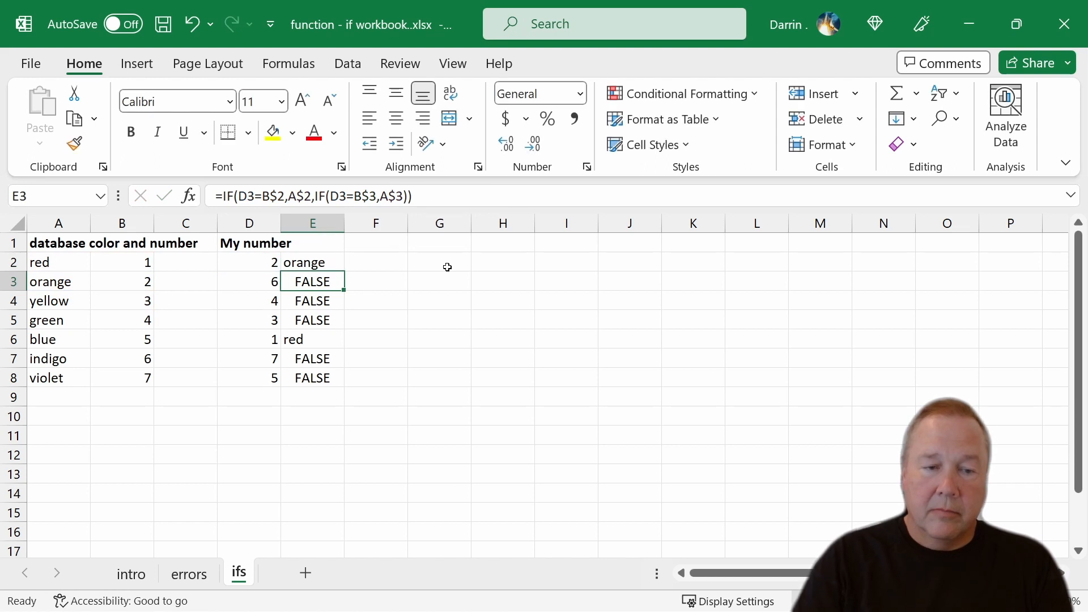
Copy the three-level IF formula from E2 into cells E3 through E8 and inspect the formula in E5.
key(Up)
key(ctrl+c)
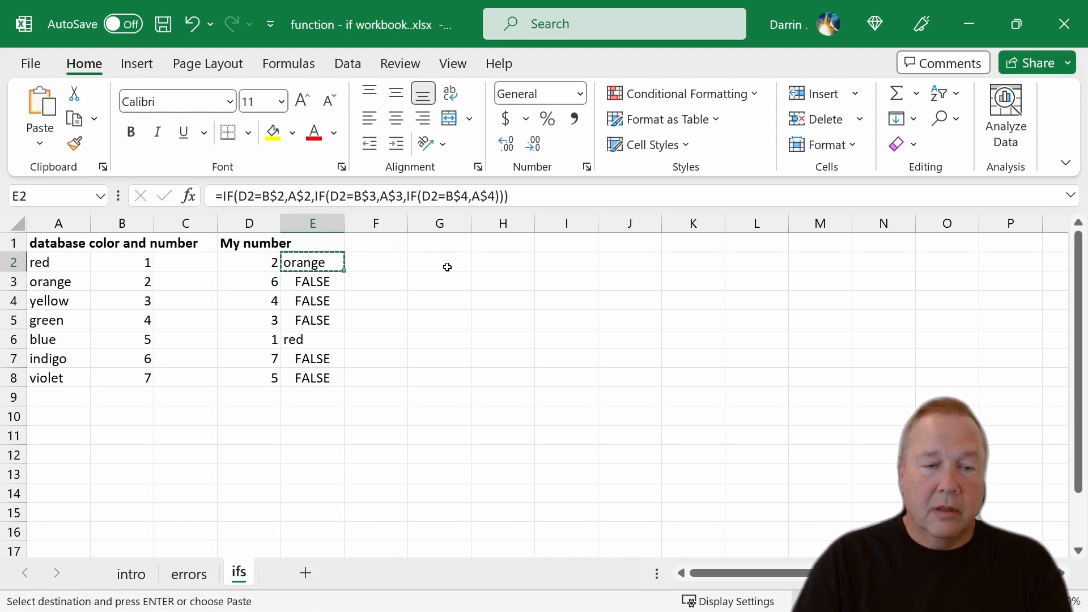
key(Down)
key(shift+Down)
key(shift+Down)
key(shift+Down)
key(shift+Down)
key(shift+Down)
key(ctrl+v)
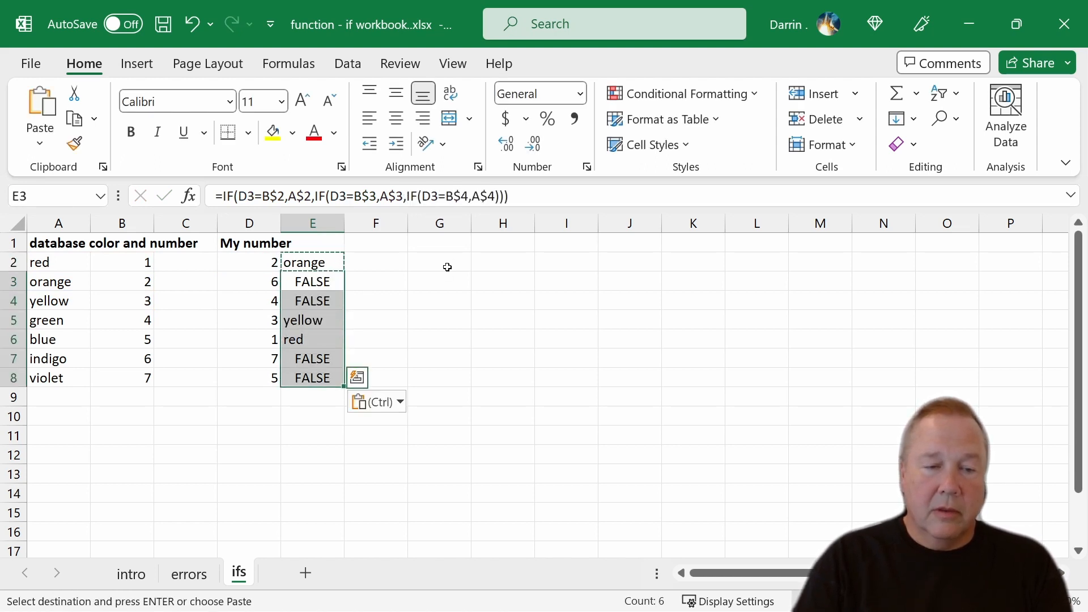
key(Down)
key(Down)
key(Escape)
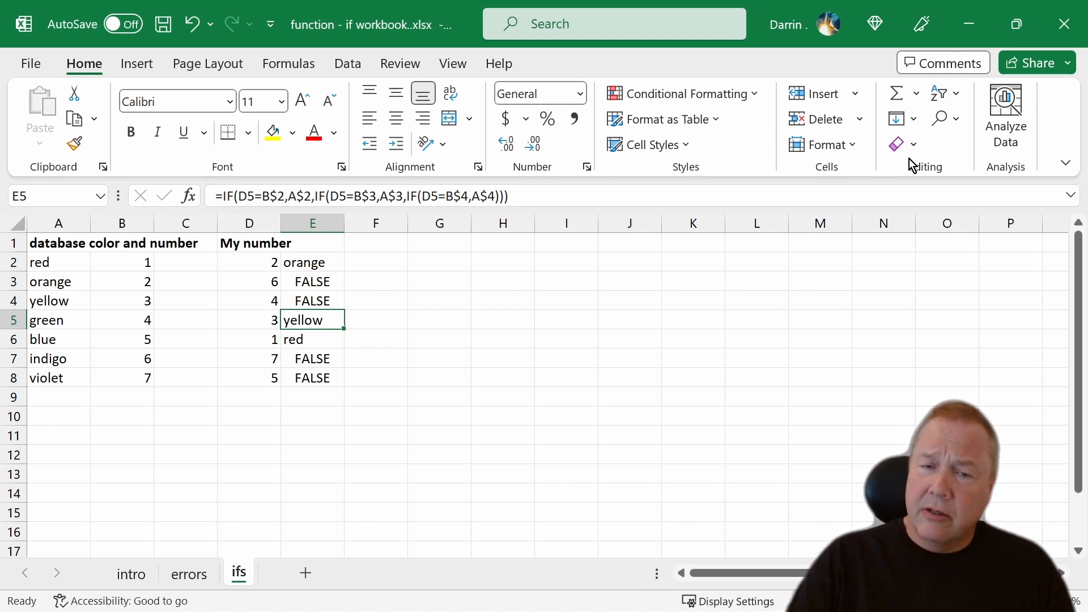
Start an IFS formula in cell G2 with the first test d2=b$2 and its true value a$2.
click(426, 243)
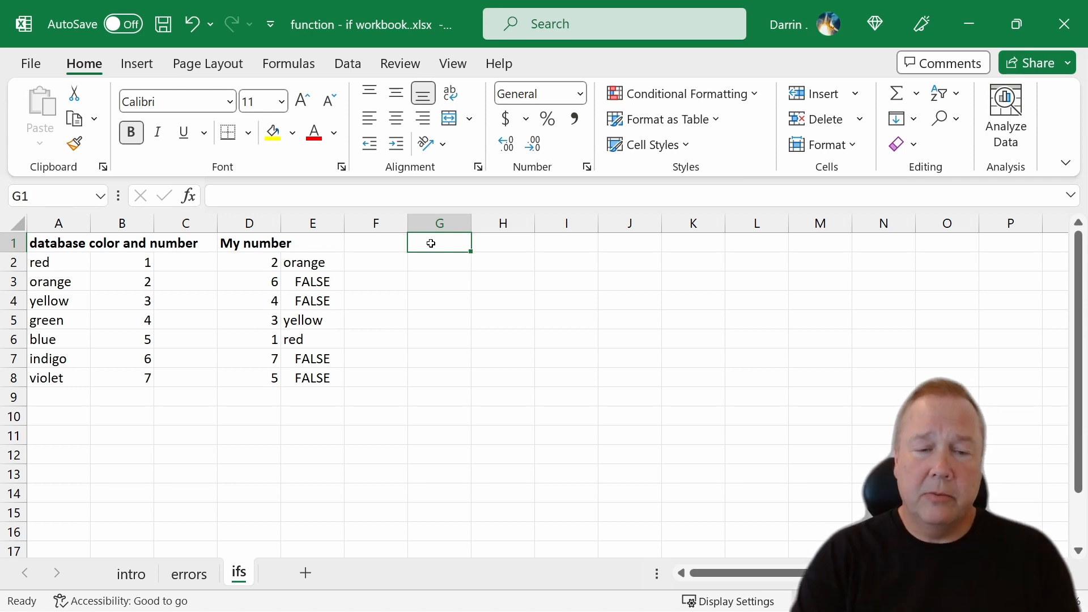
key(Return)
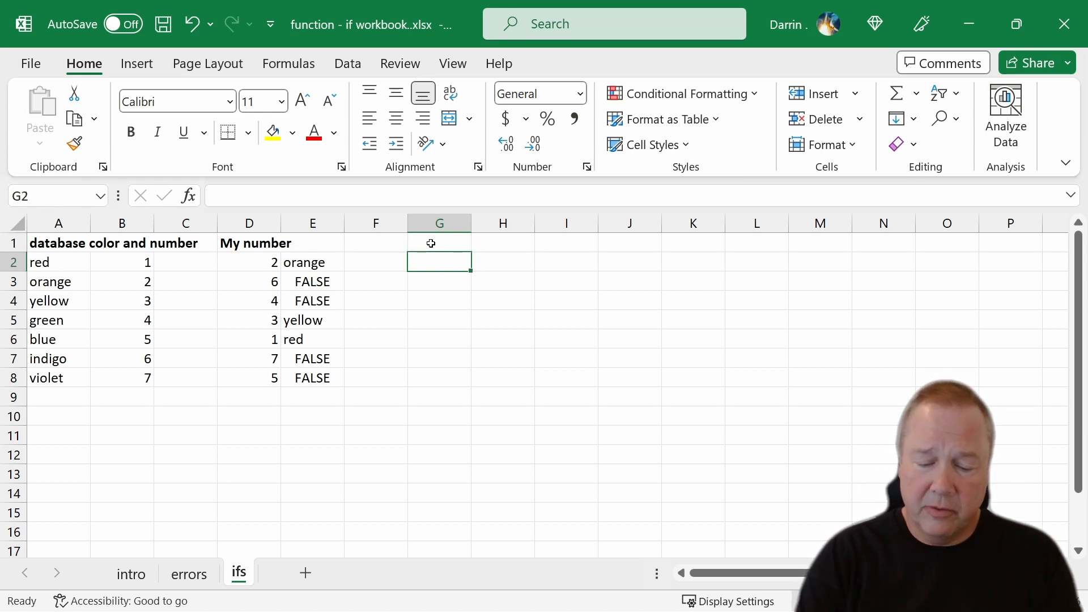
text(=ifs)
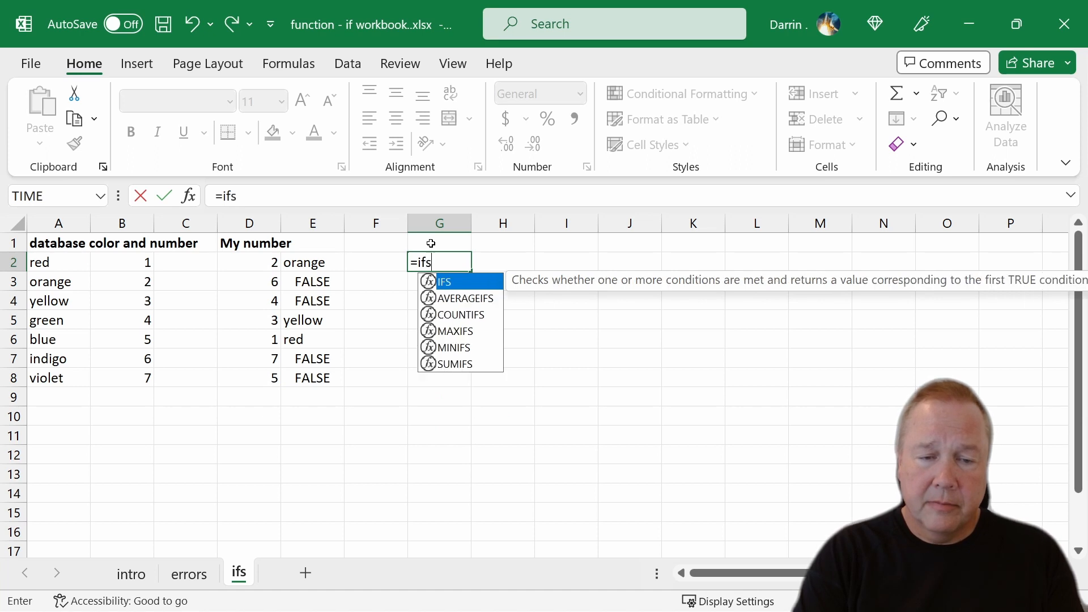
text(()
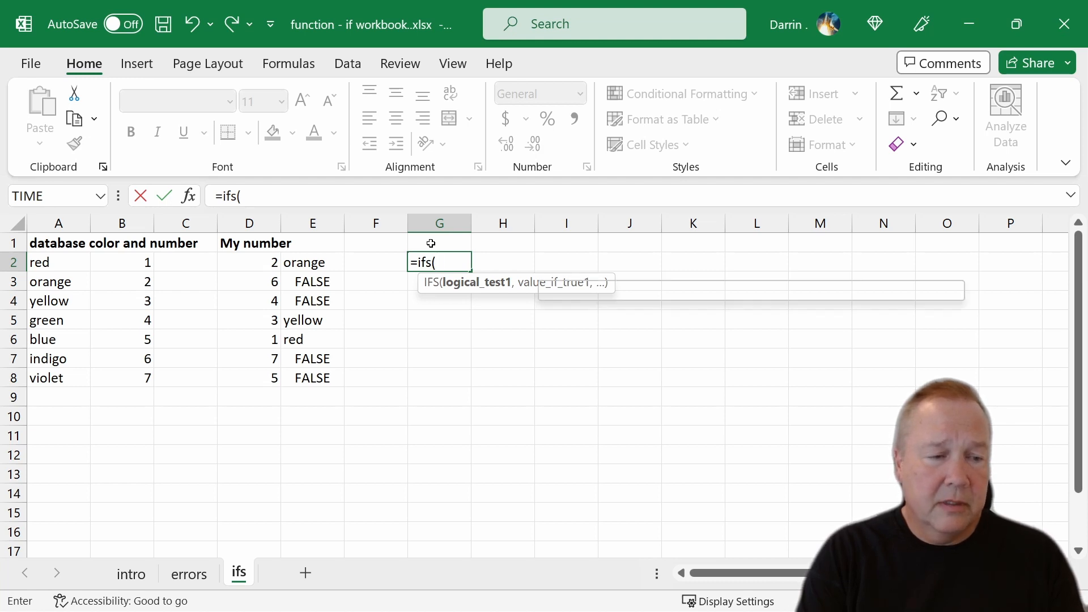
text(d2)
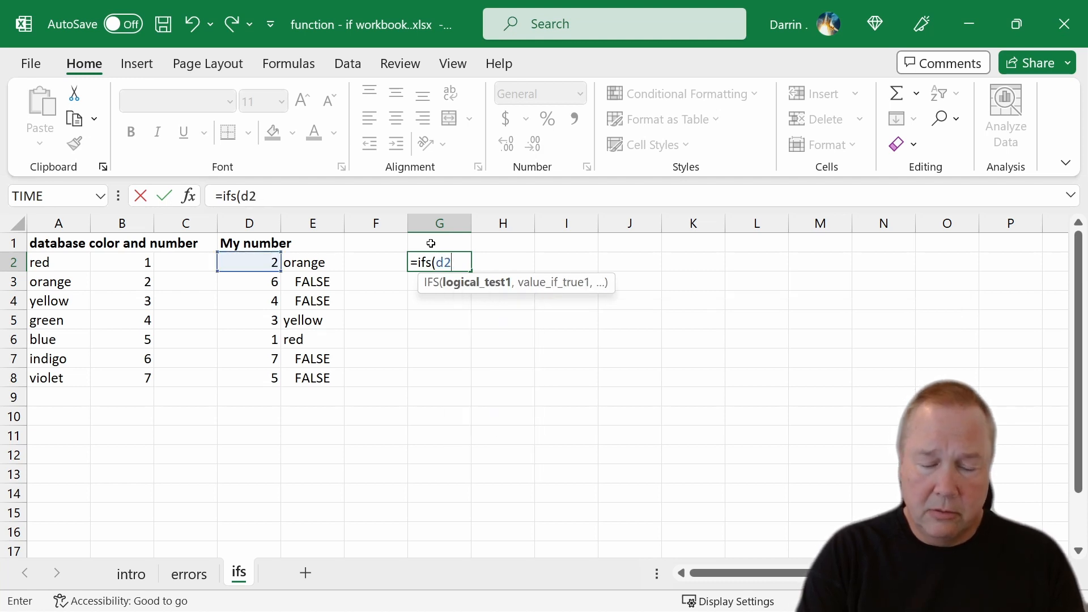
text(=)
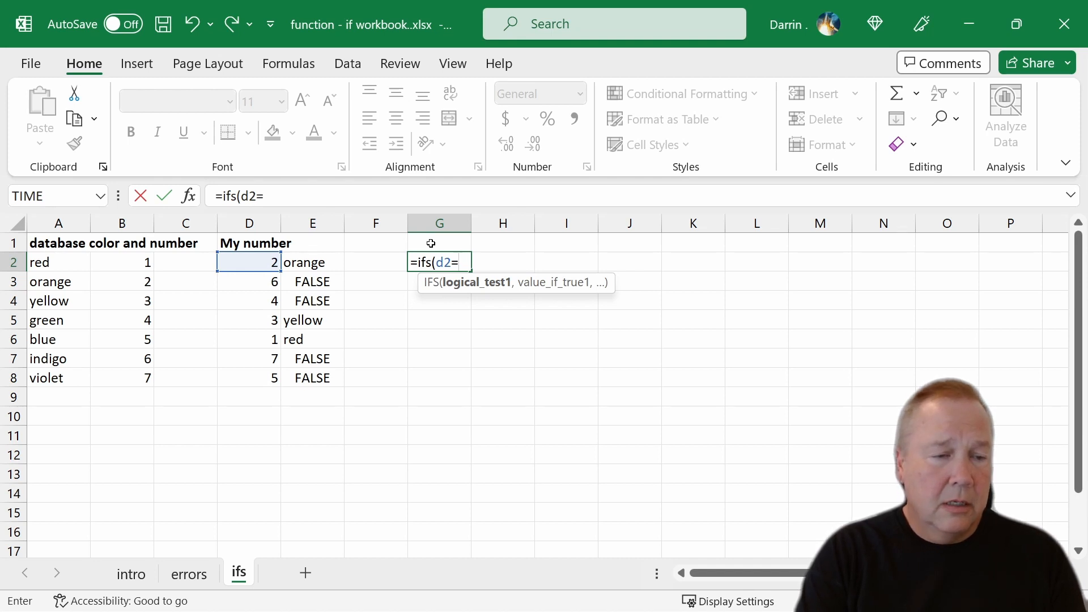
text(b)
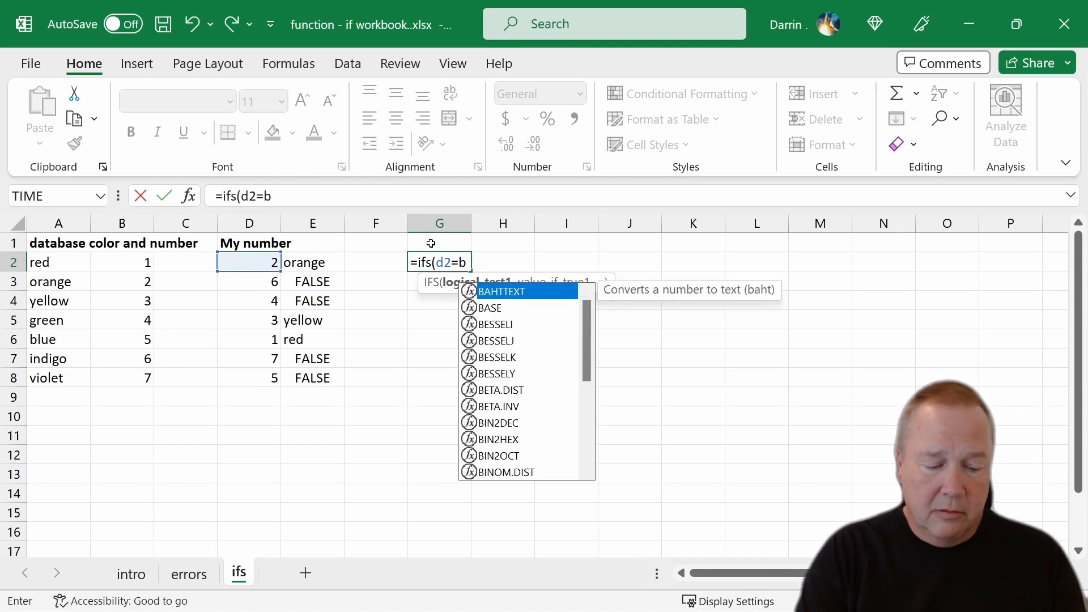
text($2)
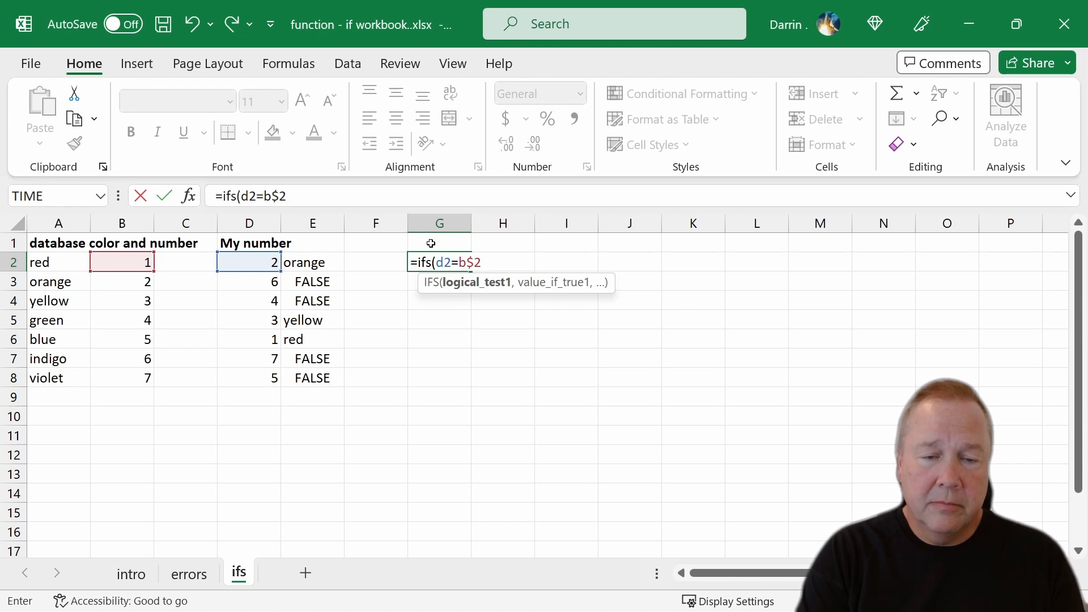
text(,)
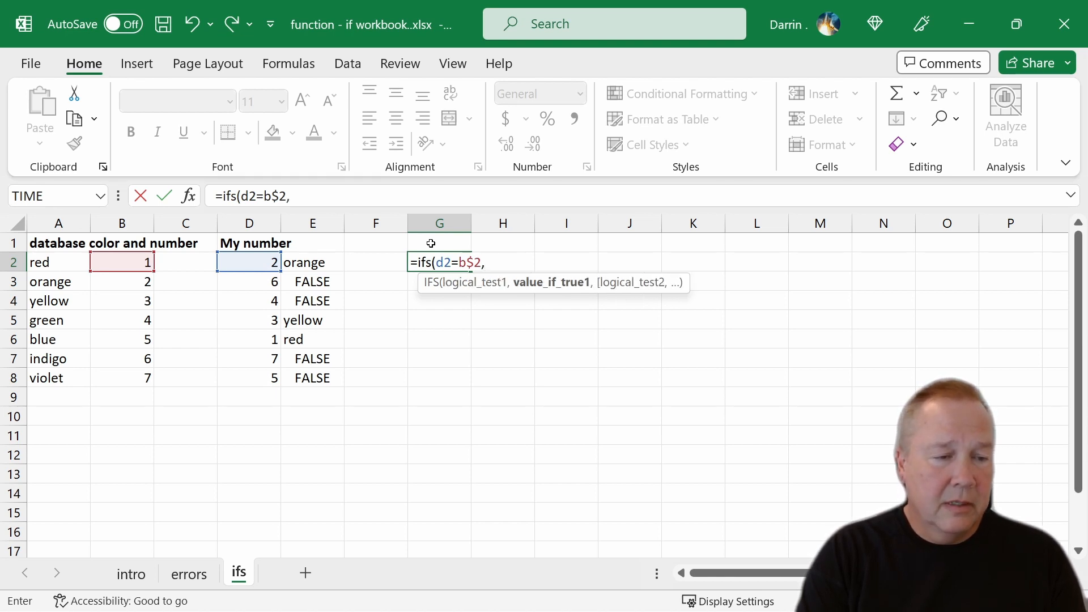
text(a$2)
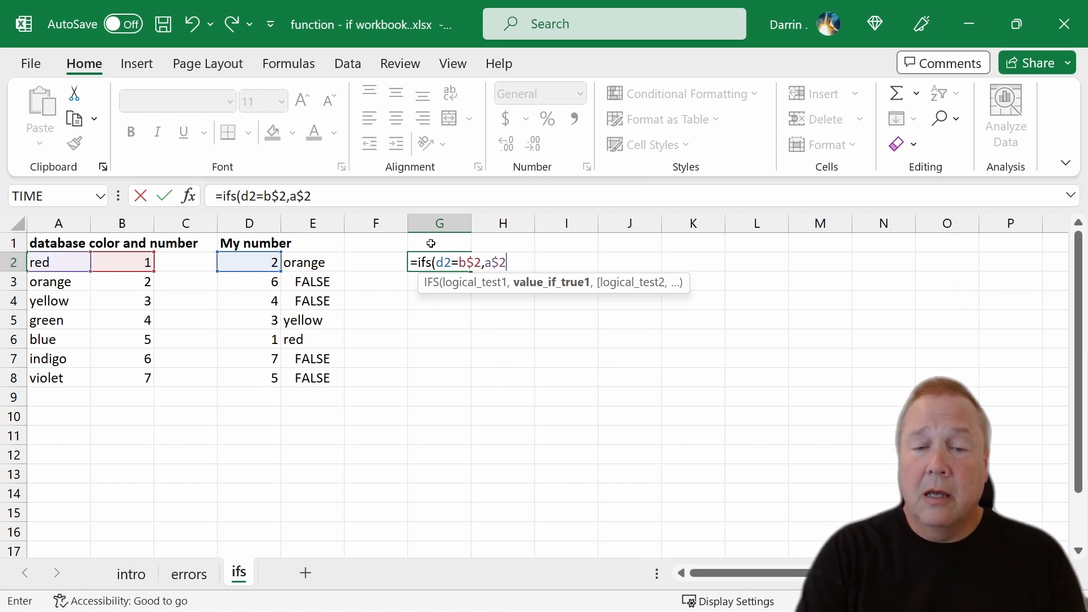
Add the second test d2=b$3 with its true value a$3 to the IFS formula in G2.
text(,)
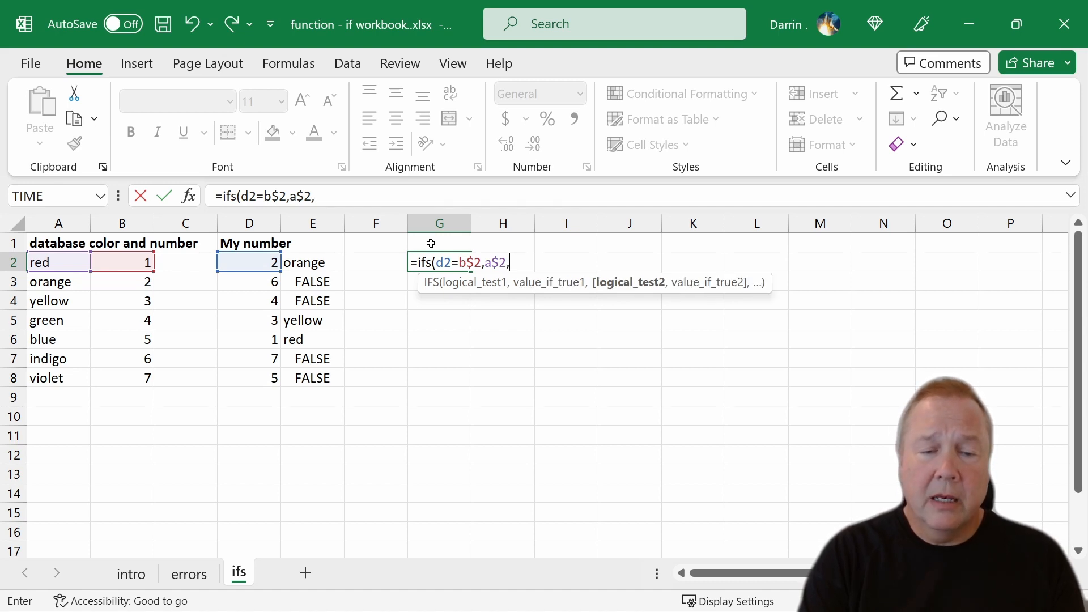
text(d2)
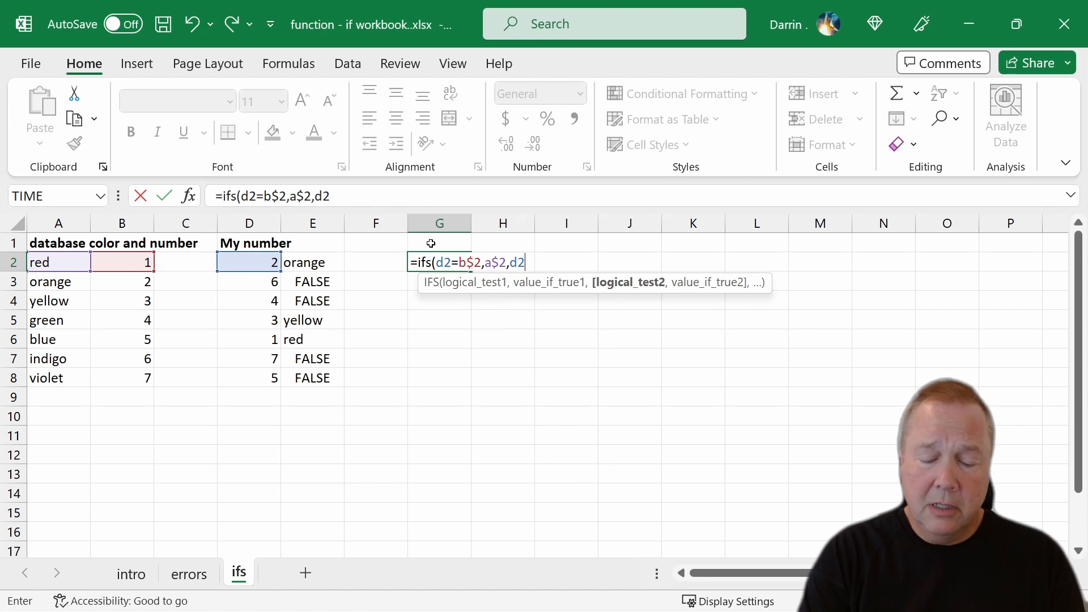
text(=)
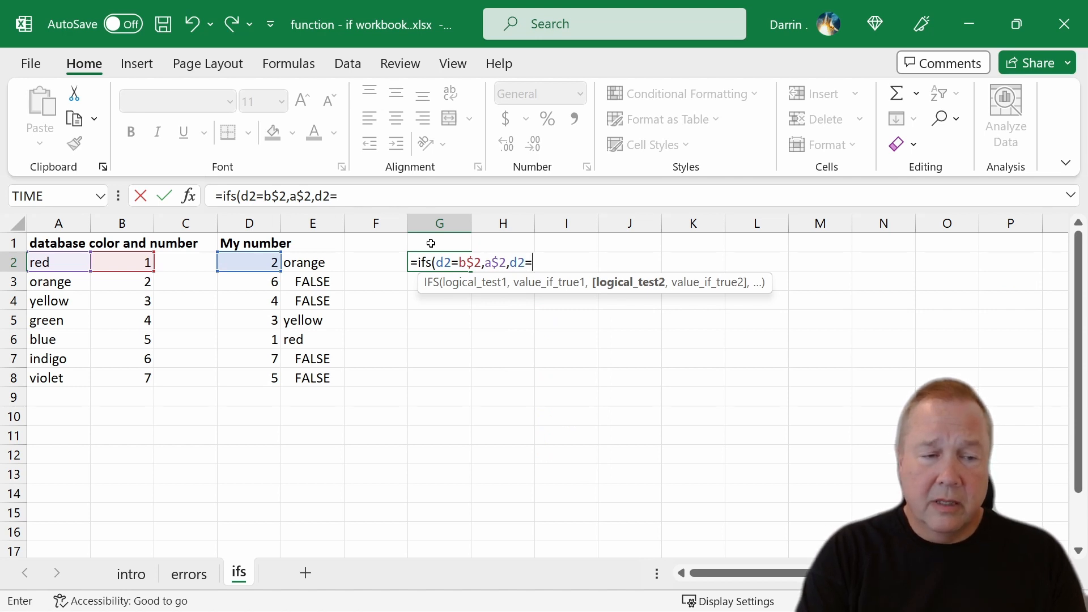
text(b)
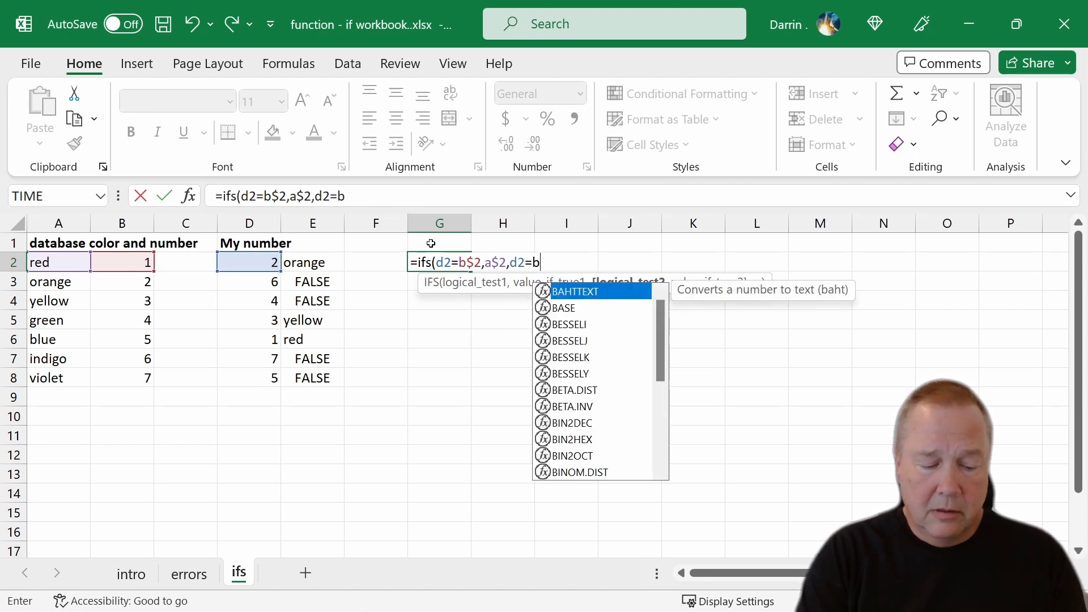
text($3)
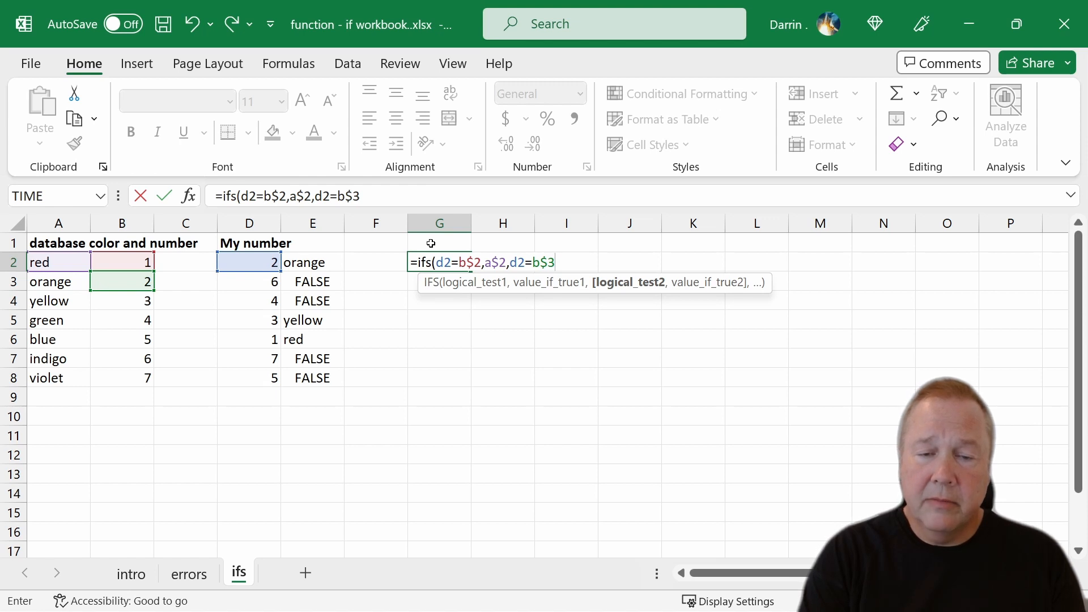
text(,a)
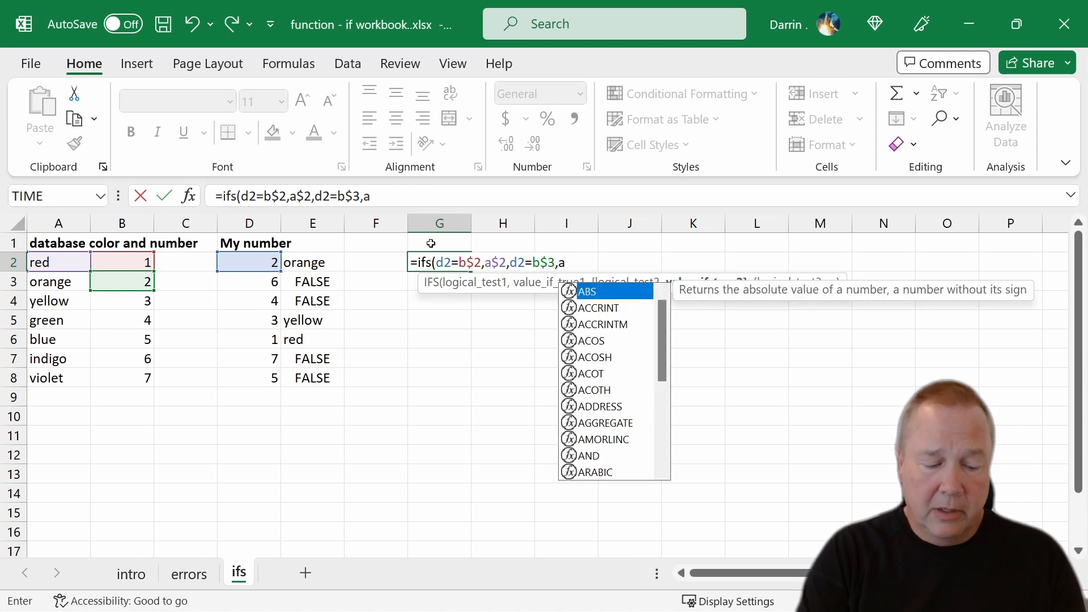
text($3)
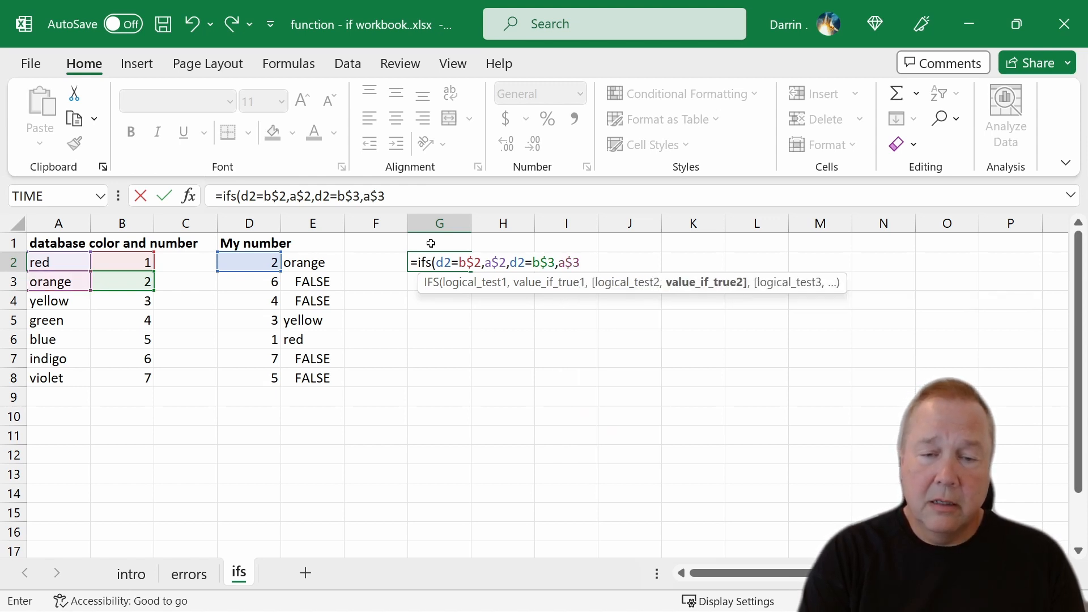
Add the third test d2=b$4 with its true value a$4 to the IFS formula in G2.
text(,)
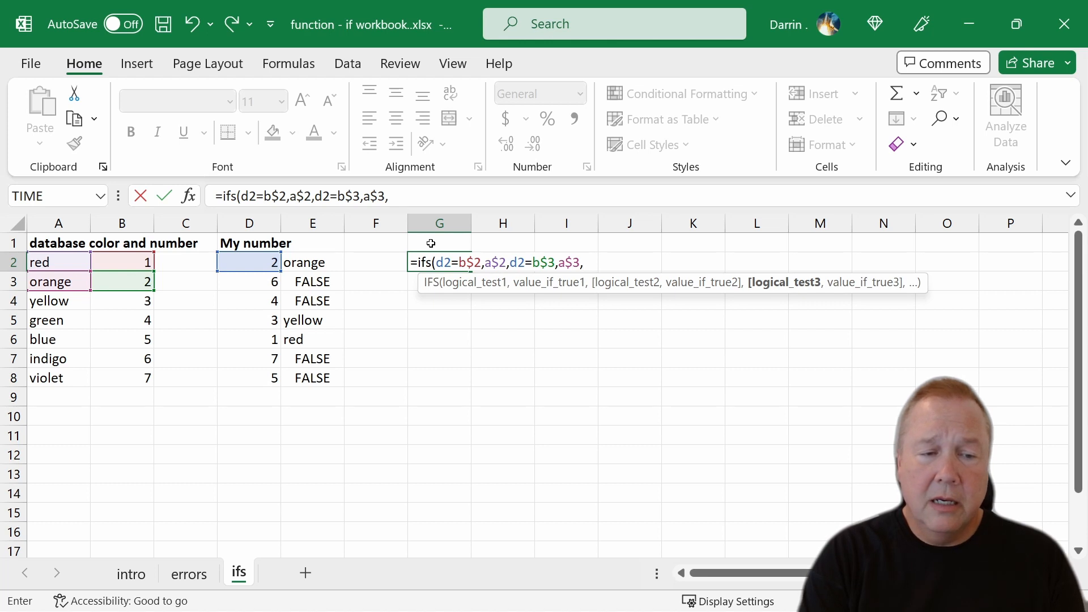
text(d)
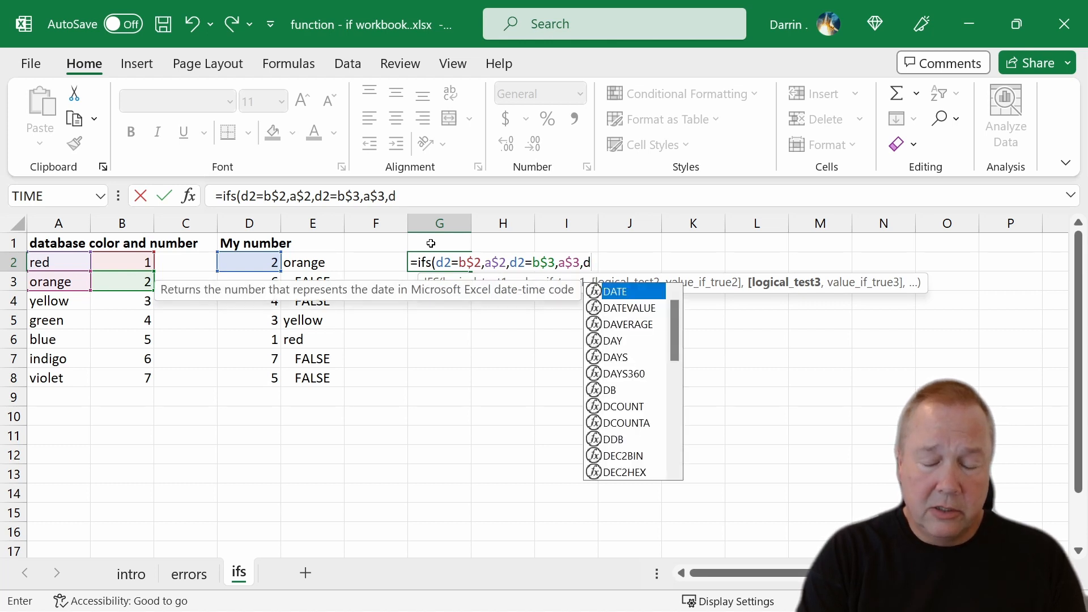
text(2=)
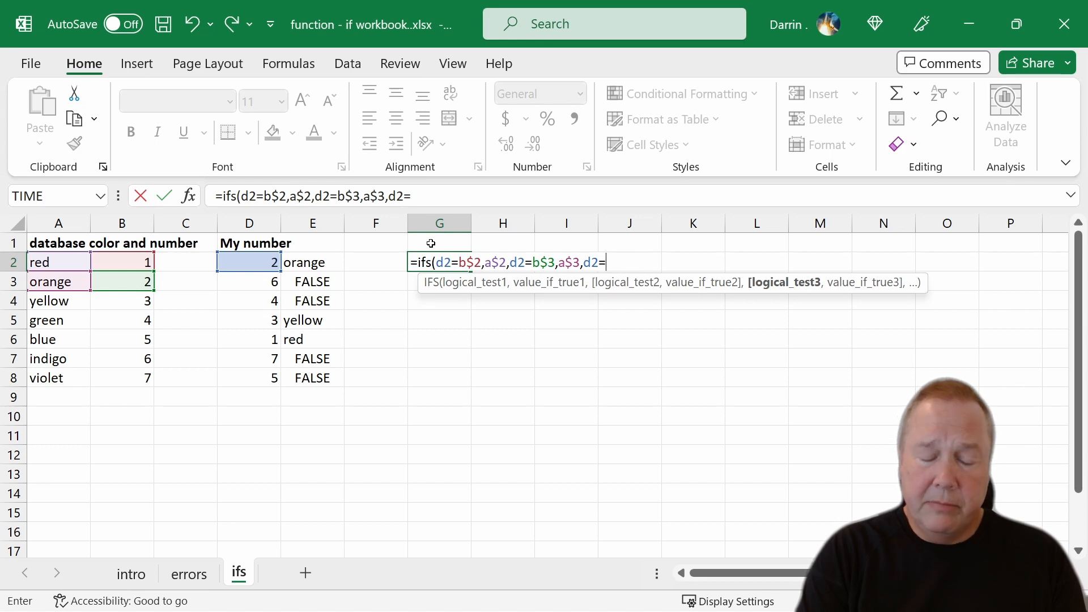
text(b$)
text(4)
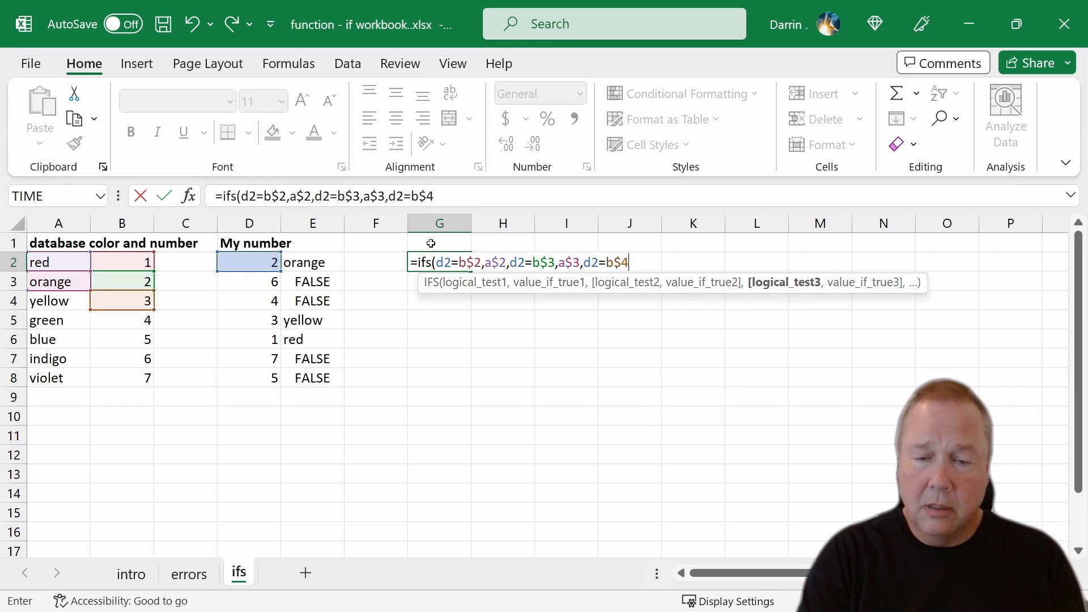
text(,a$)
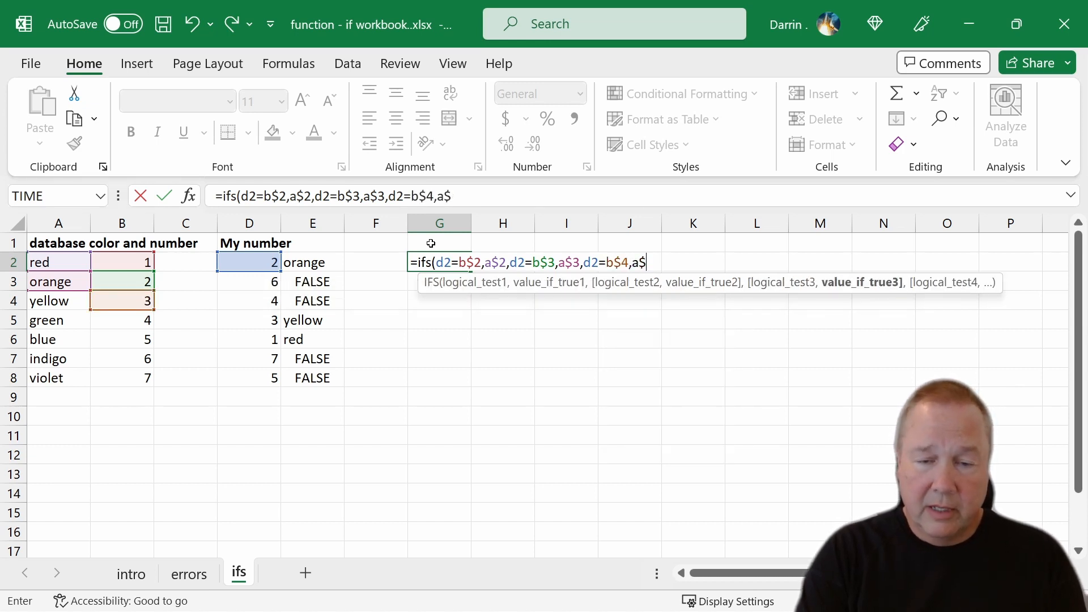
text(4,)
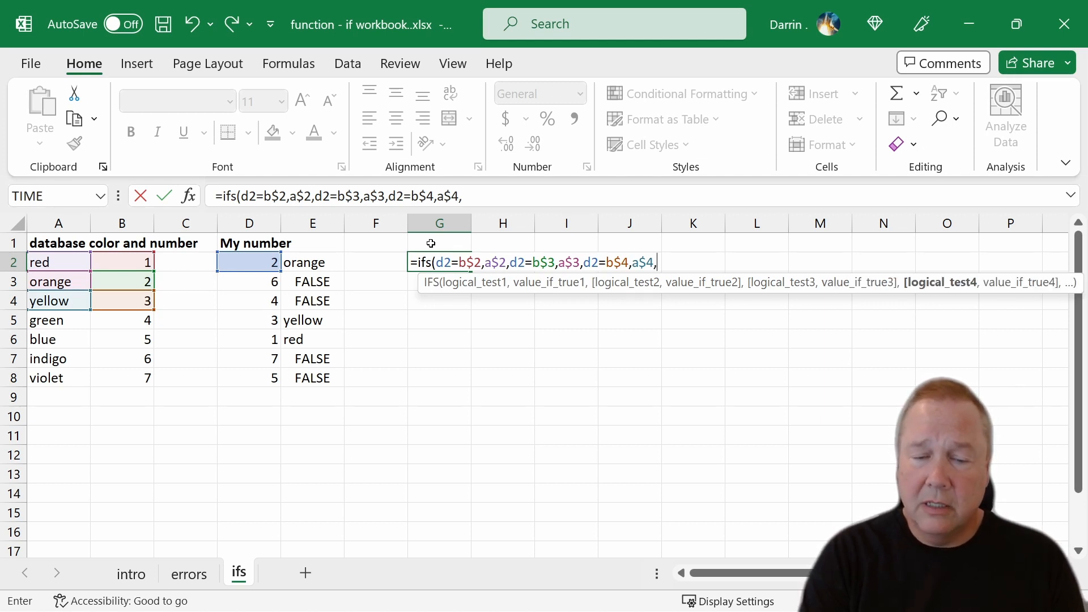
Add the fourth test d2=b$5 with its true value a$5, close the IFS formula and enter it in G2.
text(d2=)
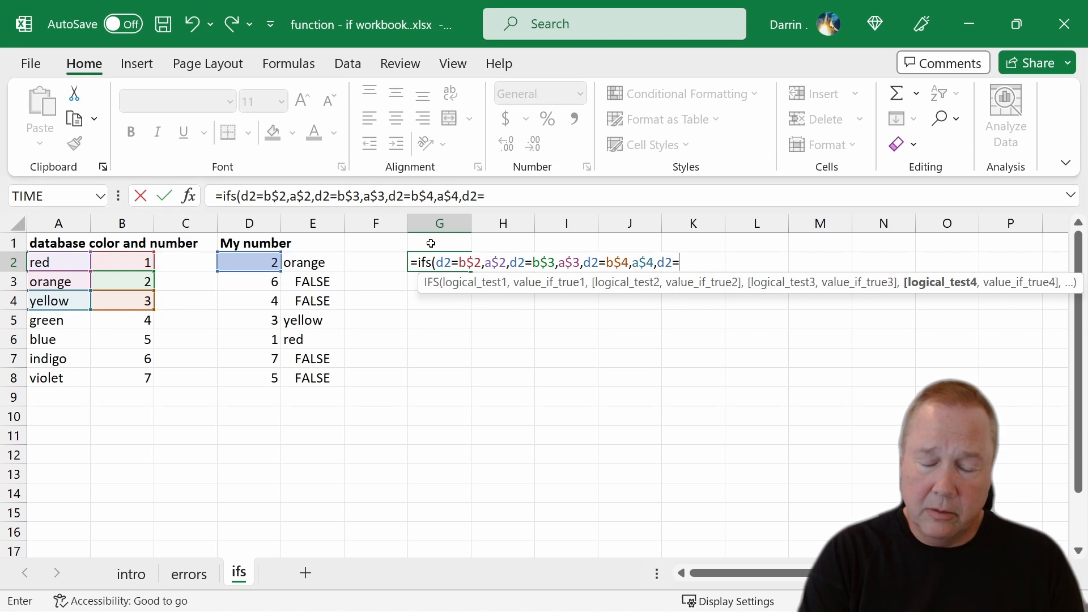
text(b$5,)
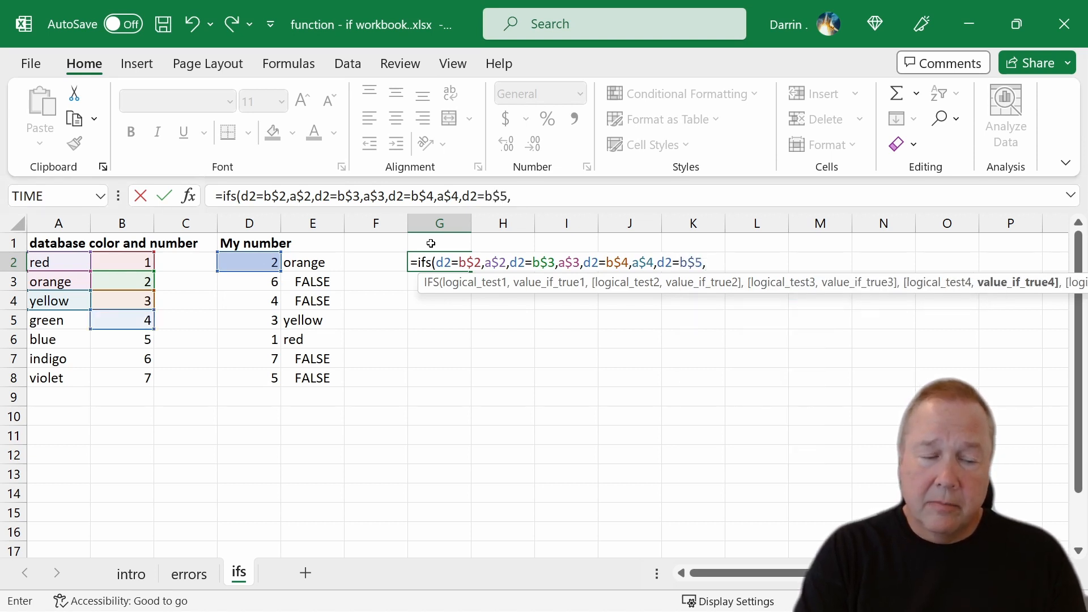
text(a)
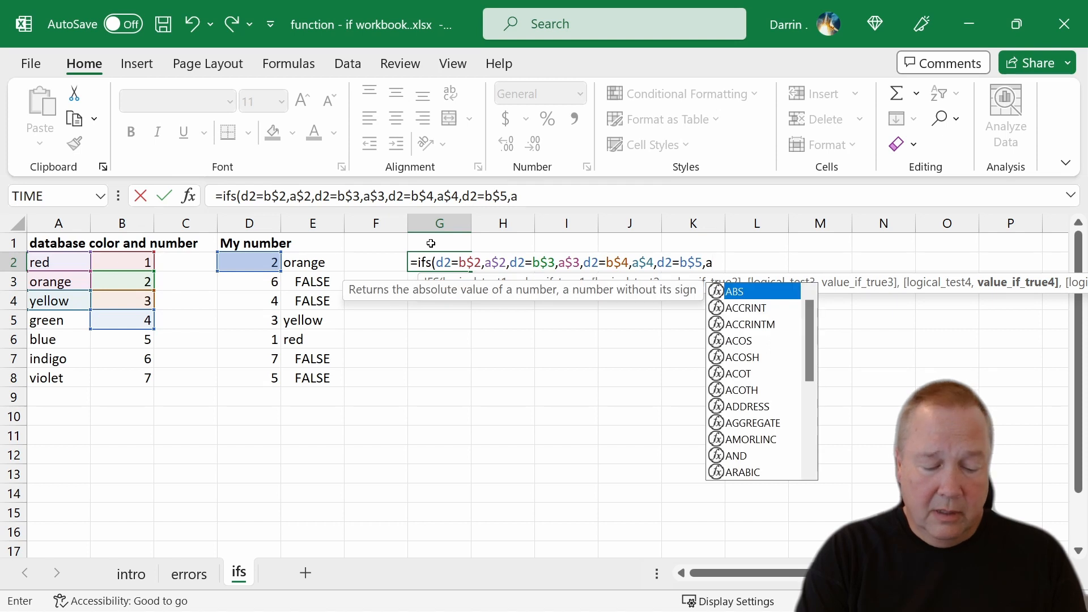
text($5)
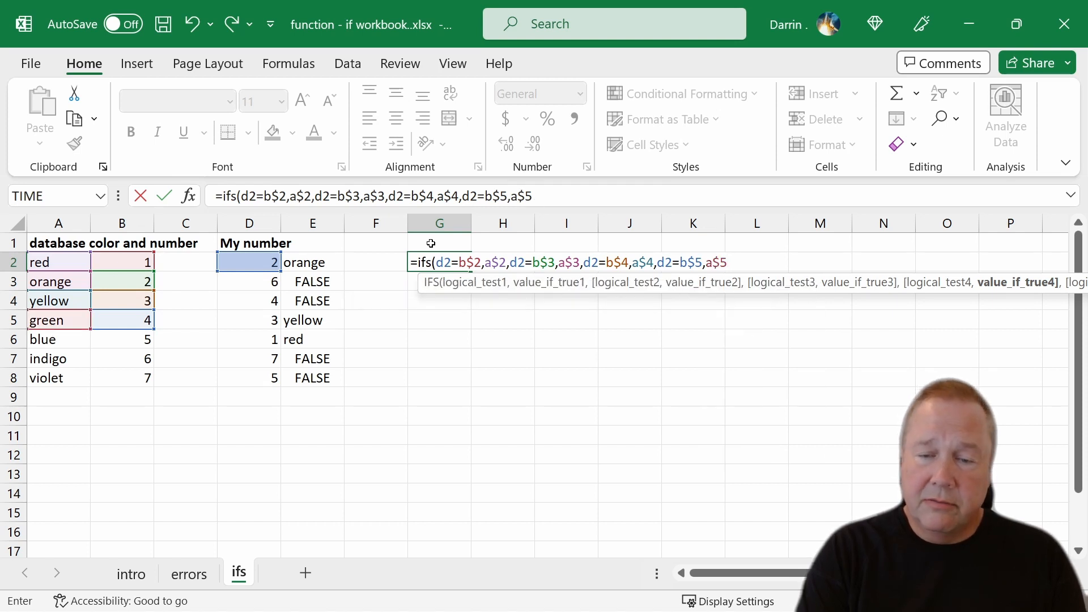
text(,)
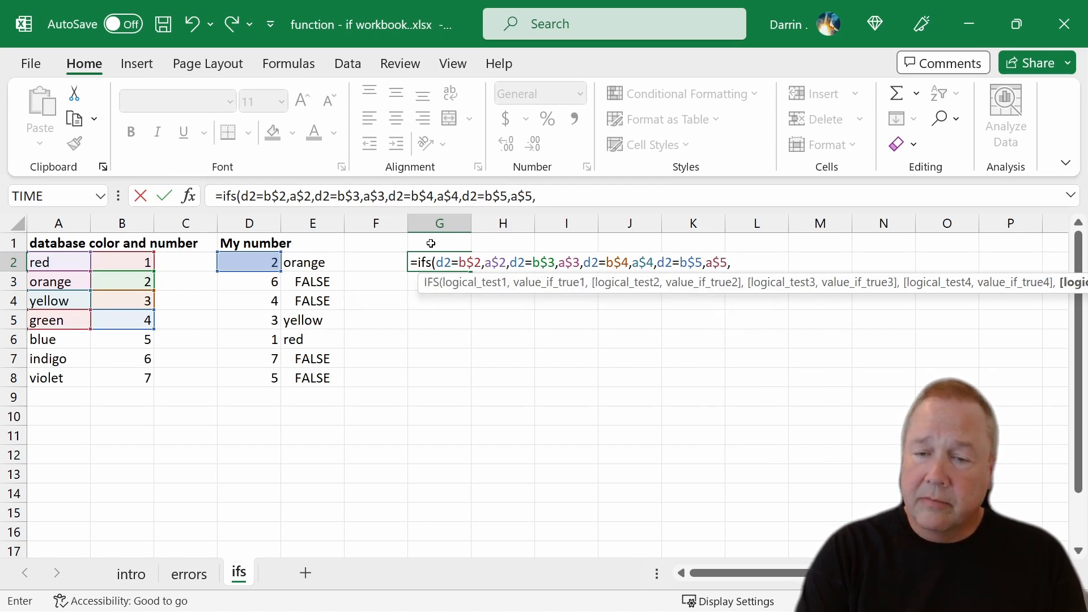
key(BackSpace)
text())
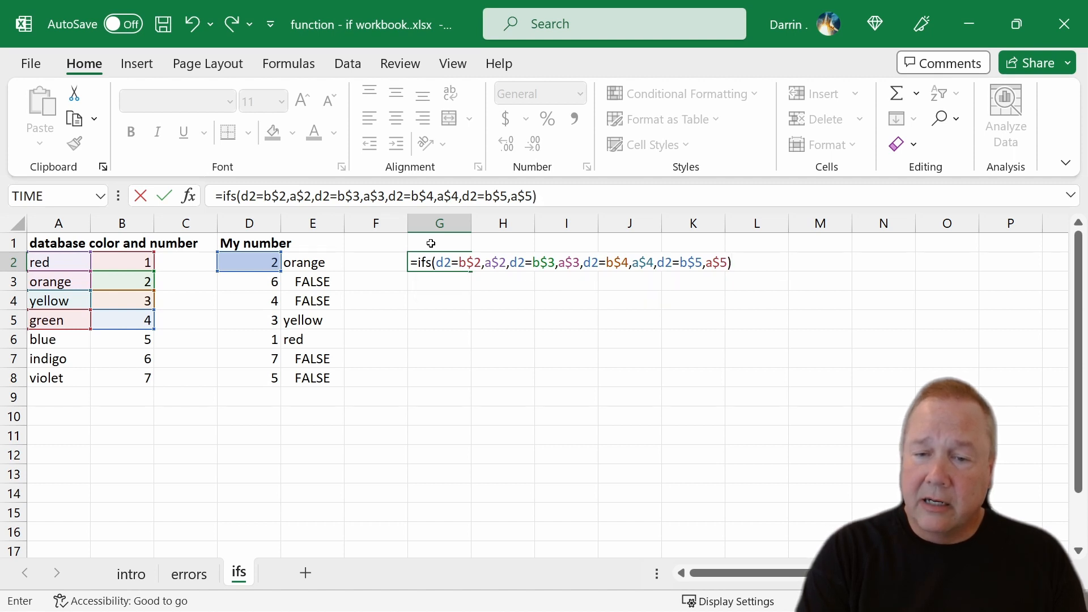
key(Return)
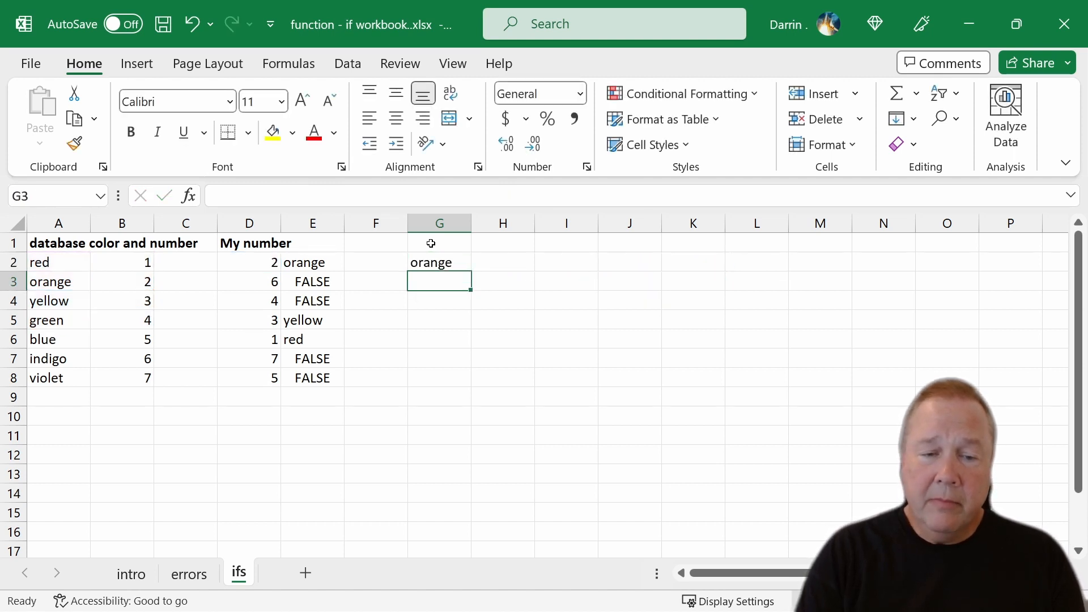
Copy the IFS formula from G2 into cells G3 through G8.
key(Up)
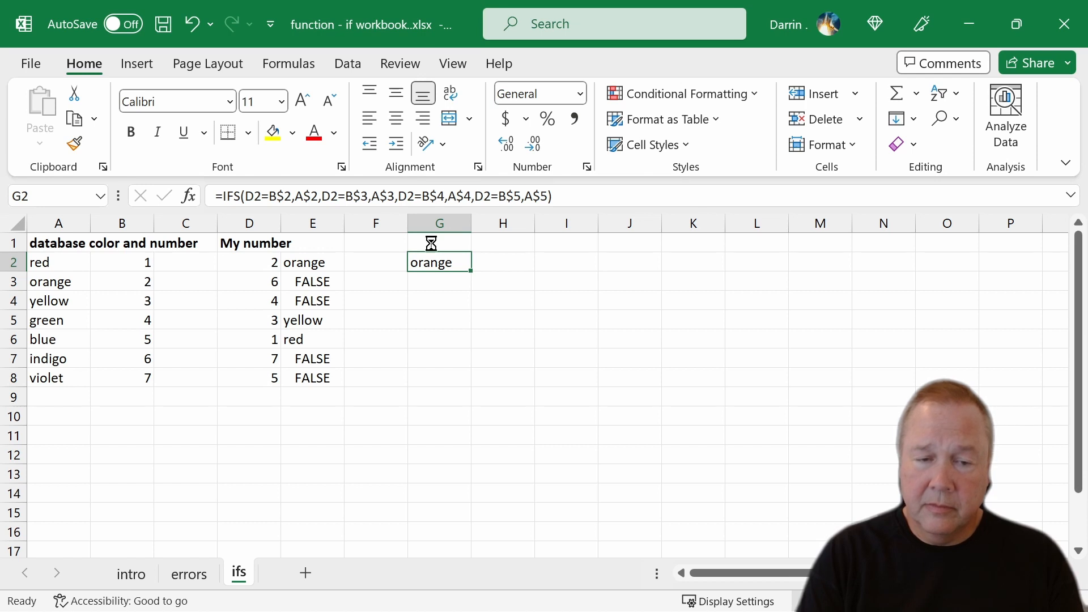
key(ctrl+c)
key(Down)
key(shift+Down)
key(shift+Down)
key(shift+Down)
key(shift+Down)
key(shift+Down)
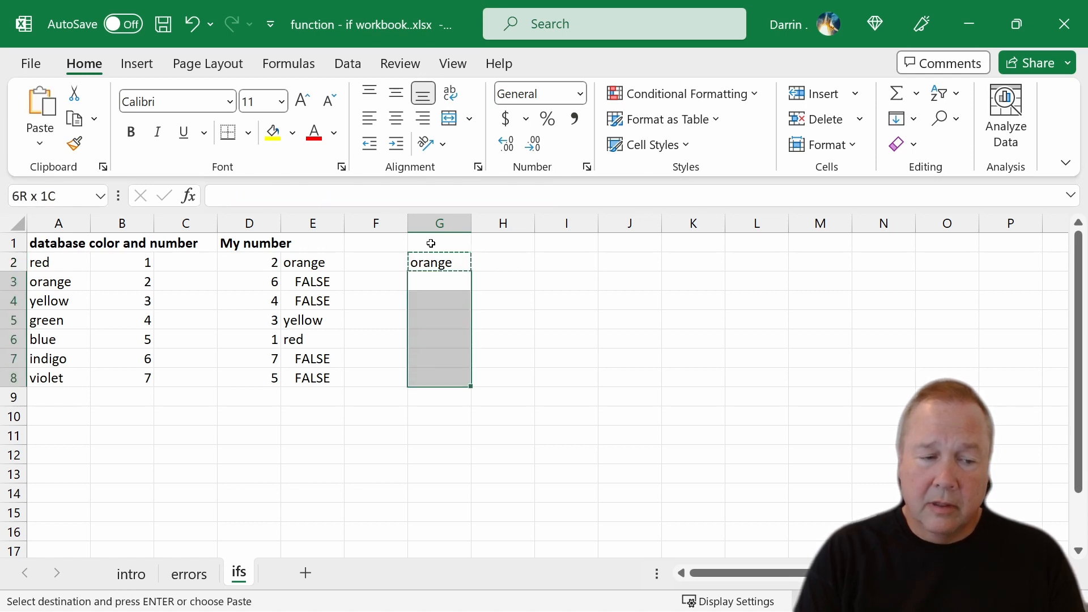
key(ctrl+v)
Inspect the copied IFS formulas in G3 through G6 and compare the nested IF in E2 with the IFS arguments in G2.
key(Down)
key(Down)
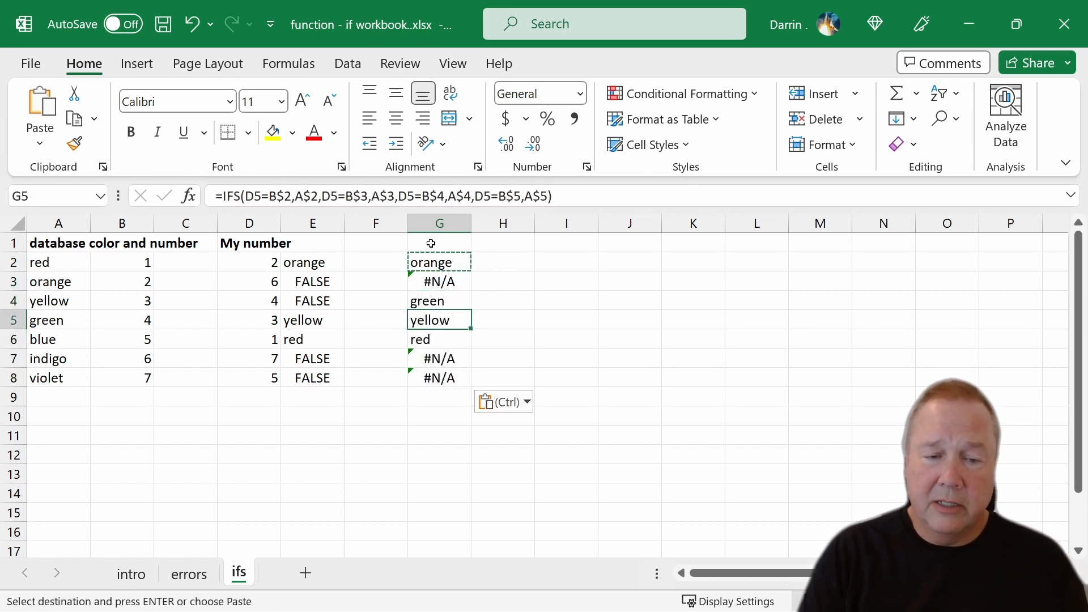
key(Up)
key(Up)
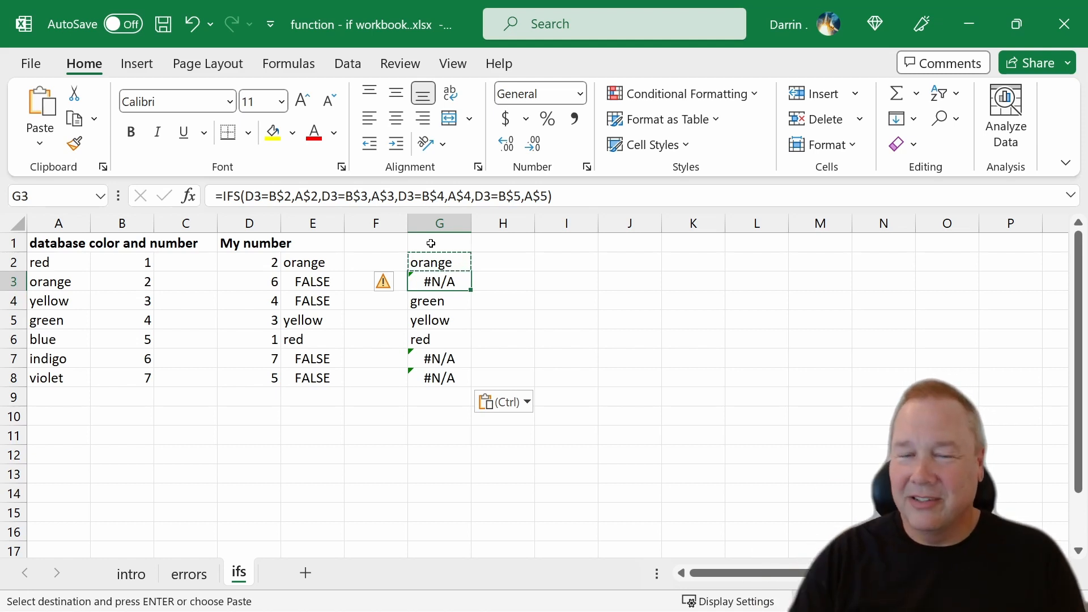
click(444, 305)
click(445, 320)
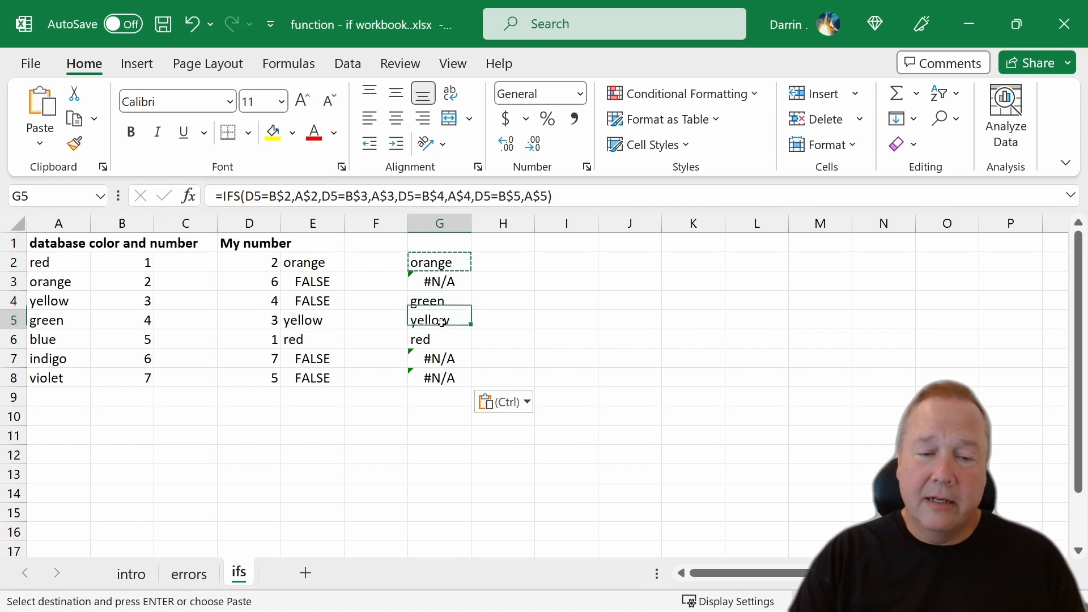
click(439, 339)
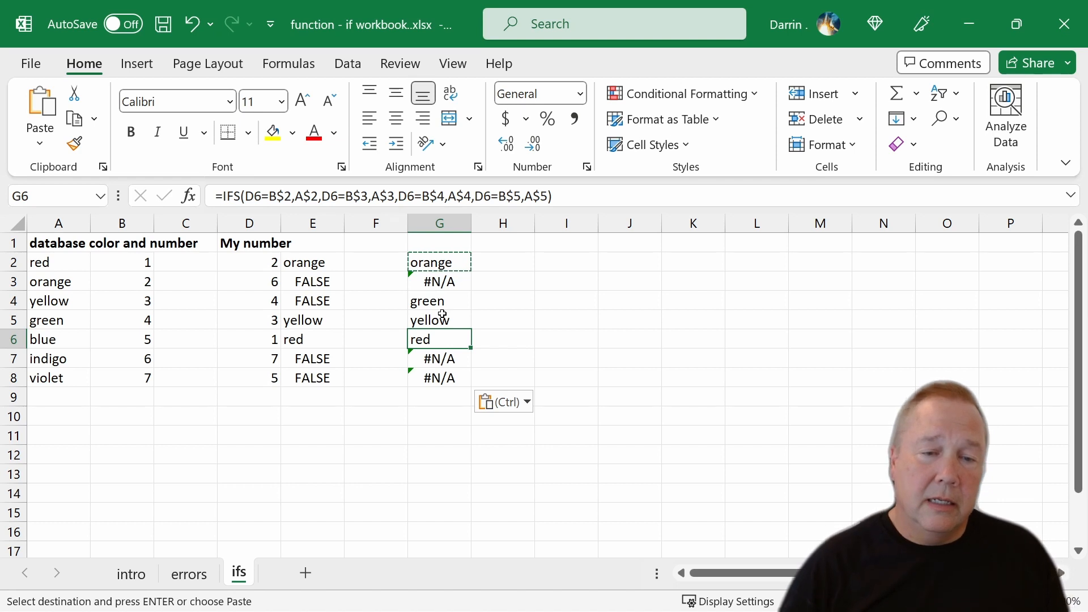
click(331, 268)
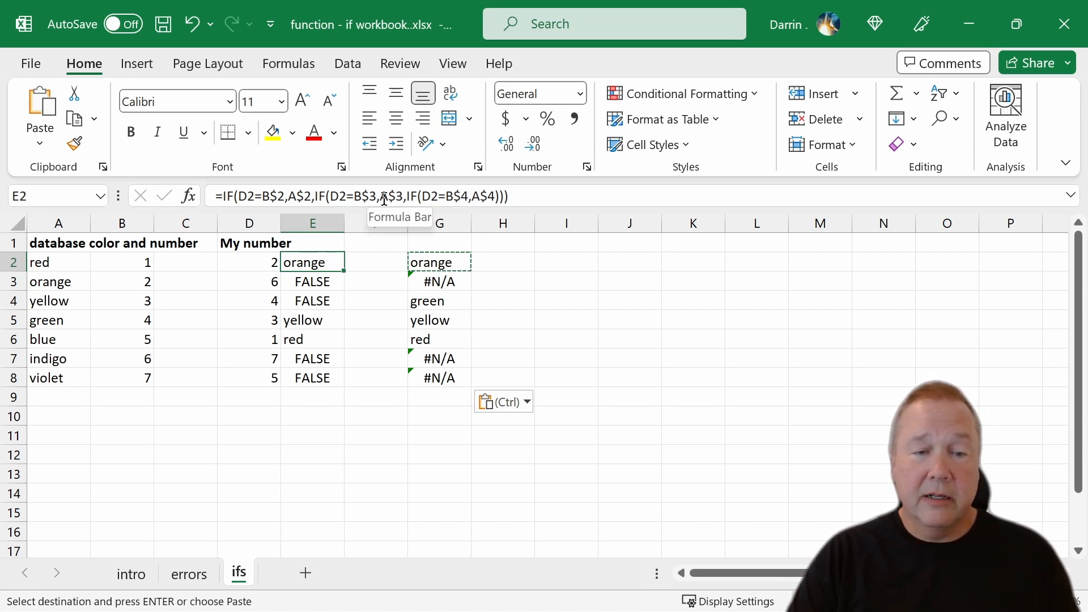
key(Escape)
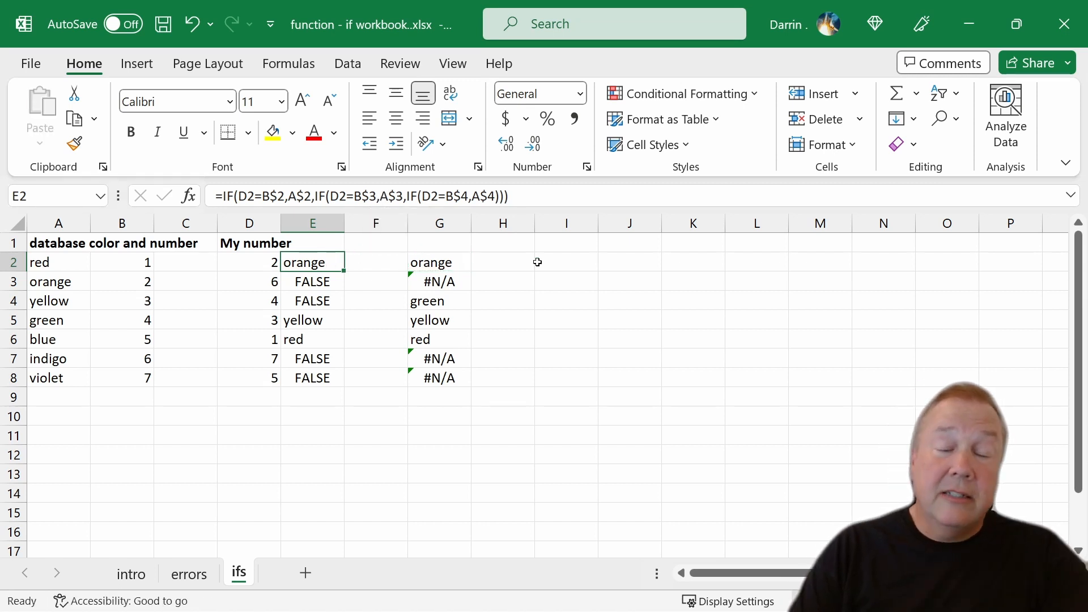
click(442, 264)
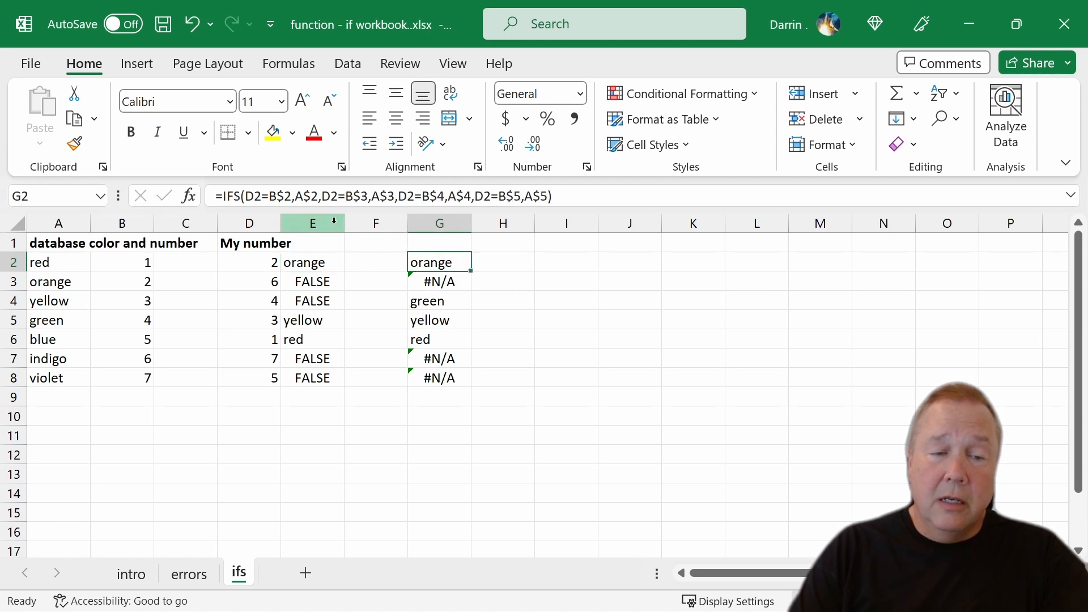
drag(244, 196, 468, 196)
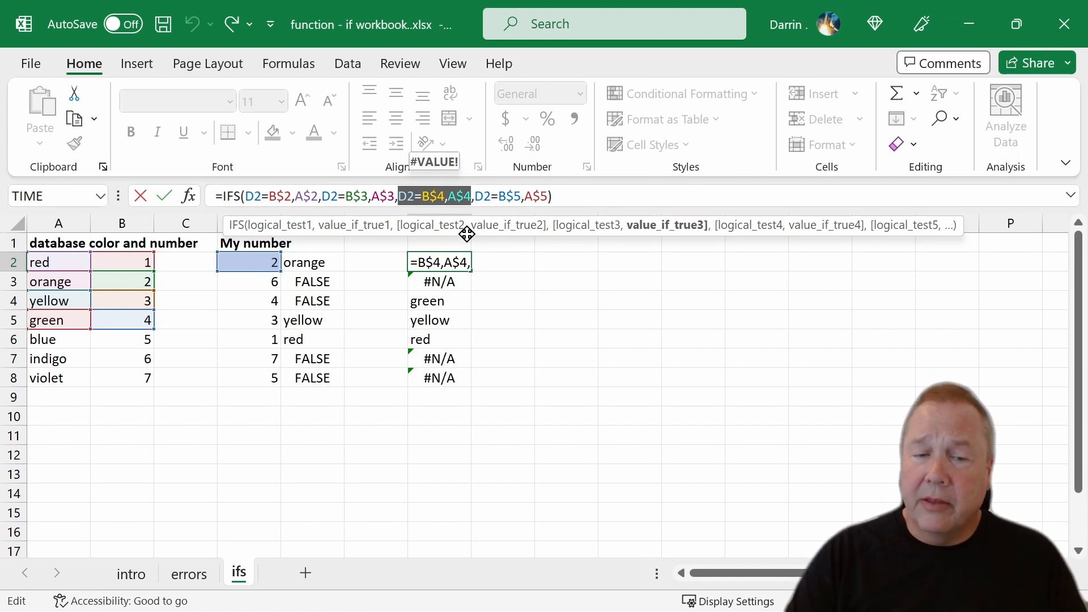
key(ctrl+Return)
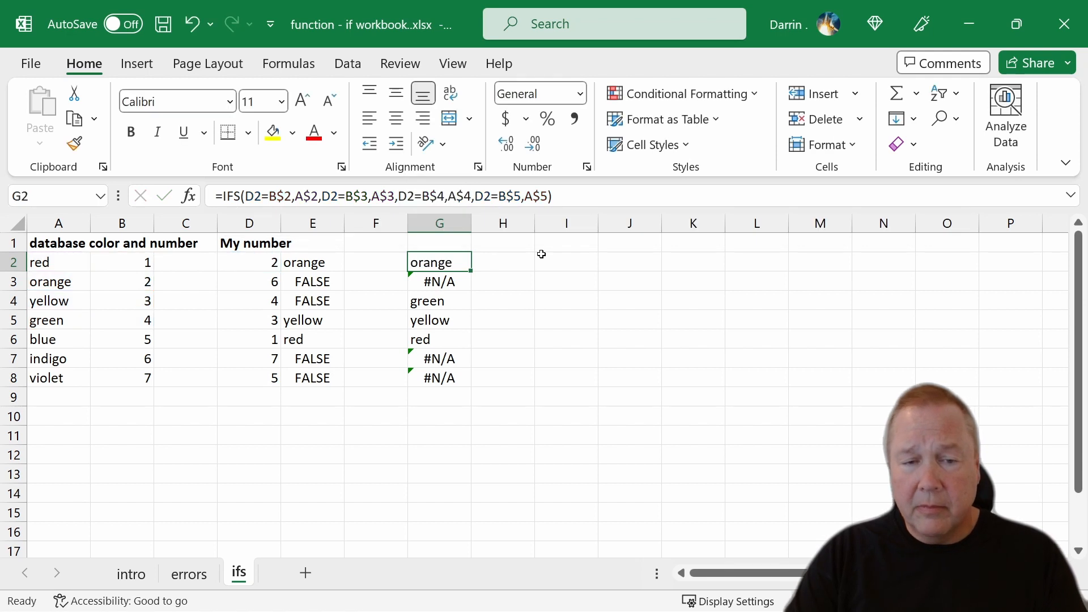
click(550, 263)
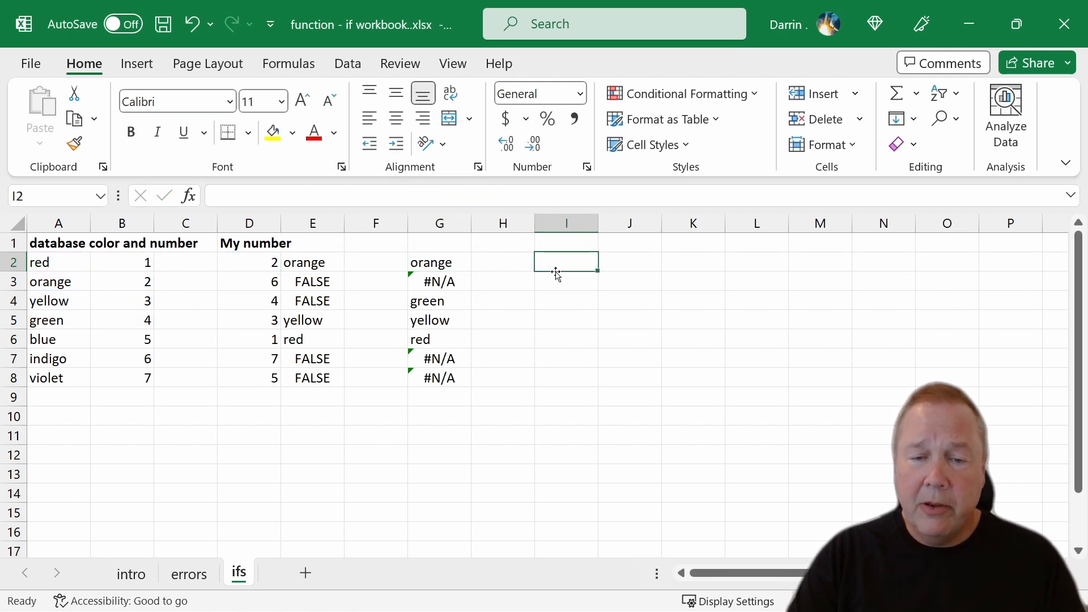
Label the nested IF column "if" in E1 and the IFS column "ifs" in G1.
click(319, 241)
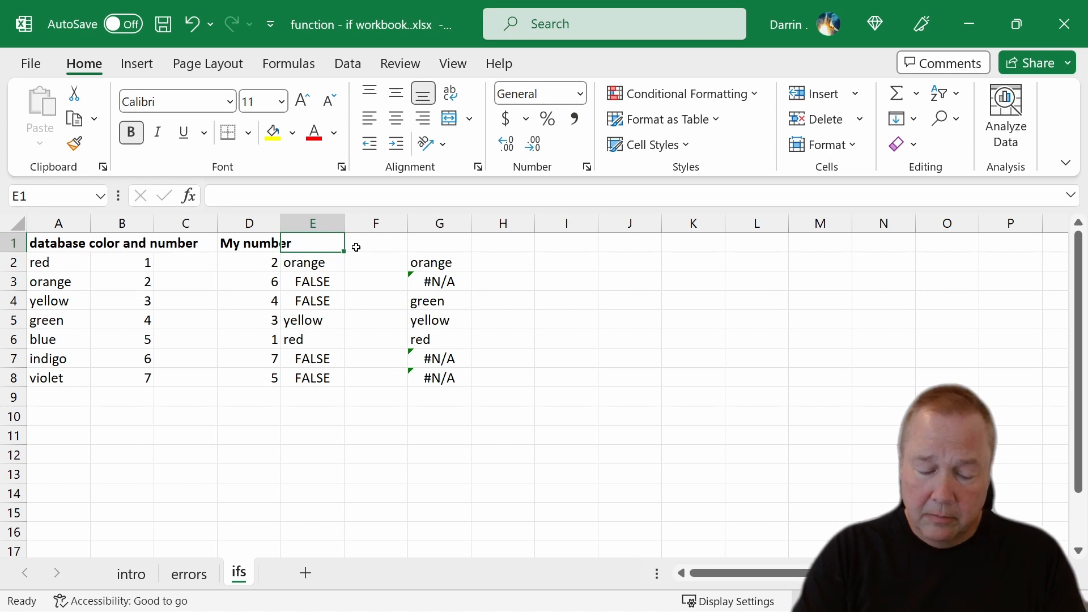
text(if)
key(Tab)
key(Tab)
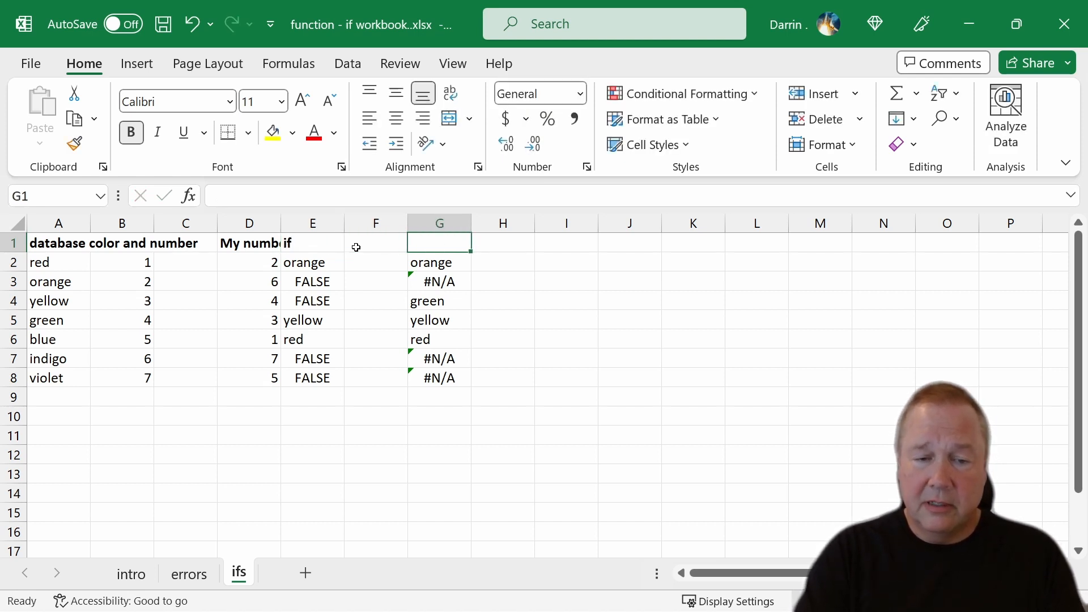
text(ifs)
key(Tab)
key(Tab)
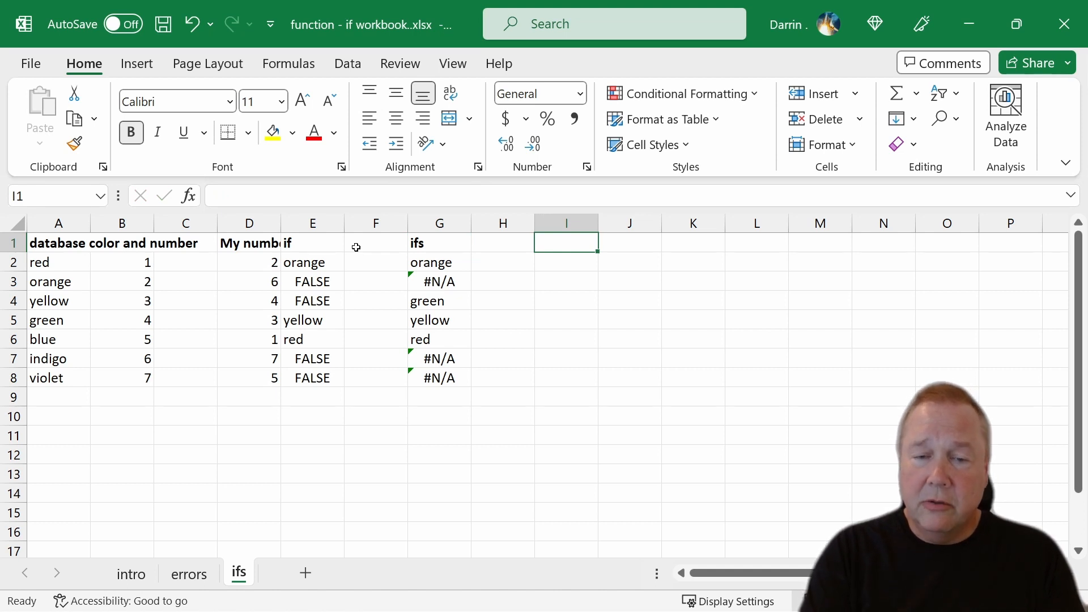
Label I1 "switch" and start a SWITCH formula in I2 with expression d2, first value b2 and first result a2.
text(switch)
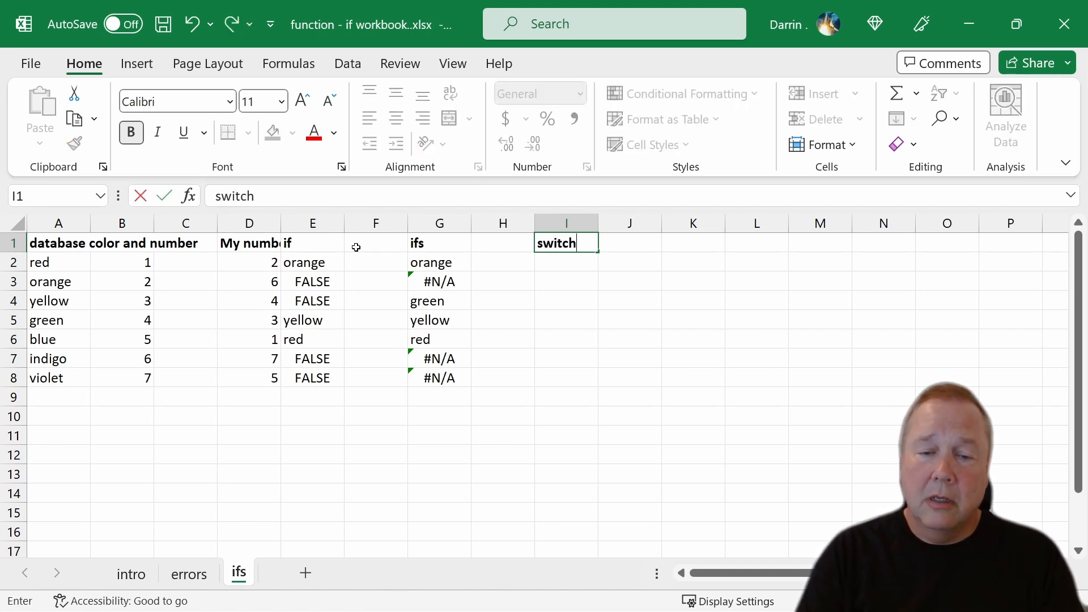
key(Return)
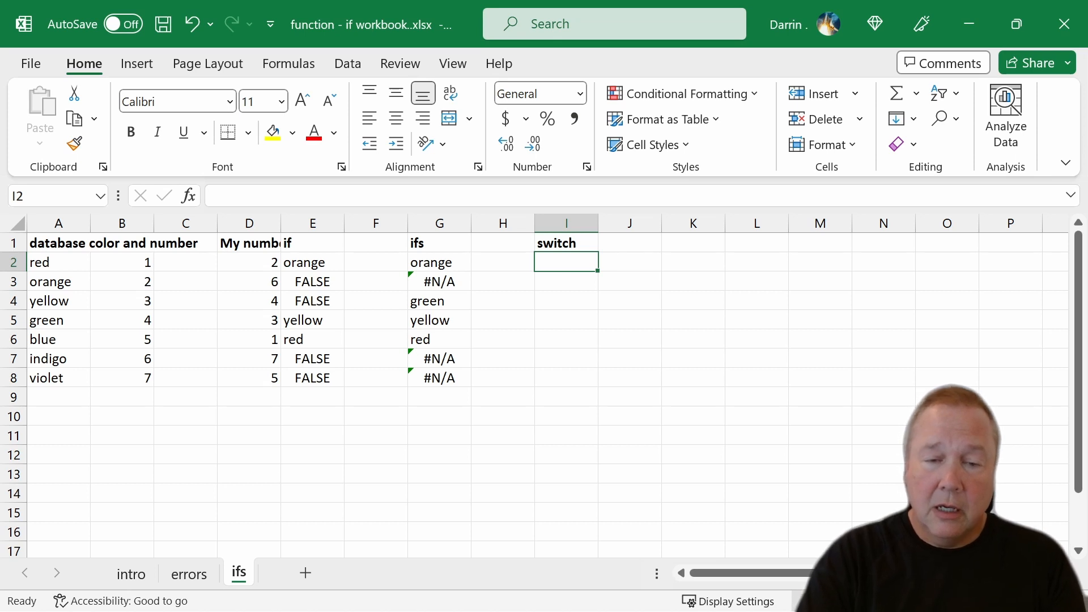
text(=switch)
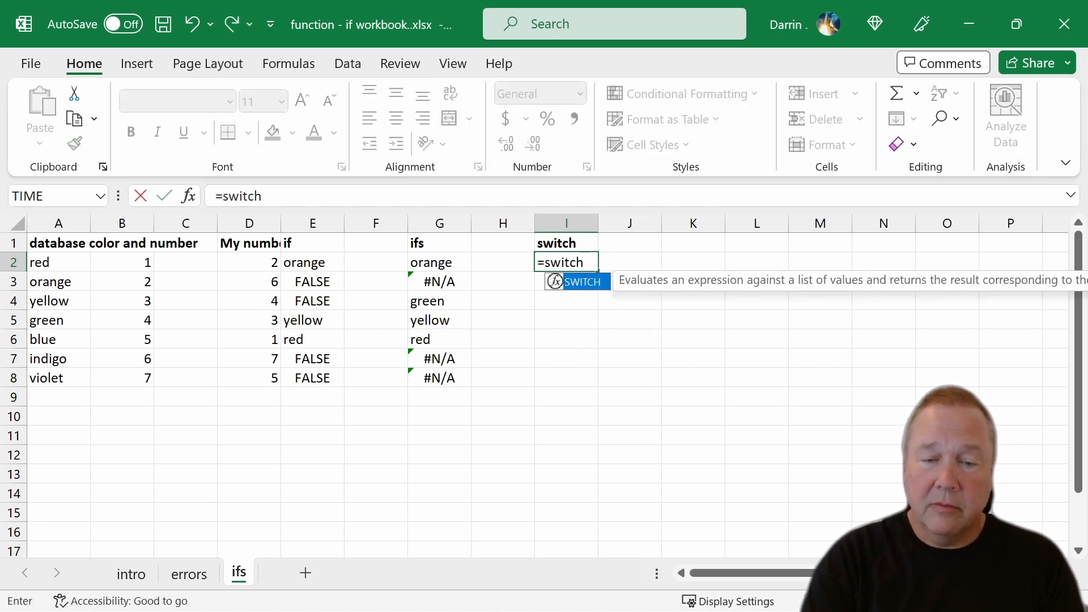
text(()
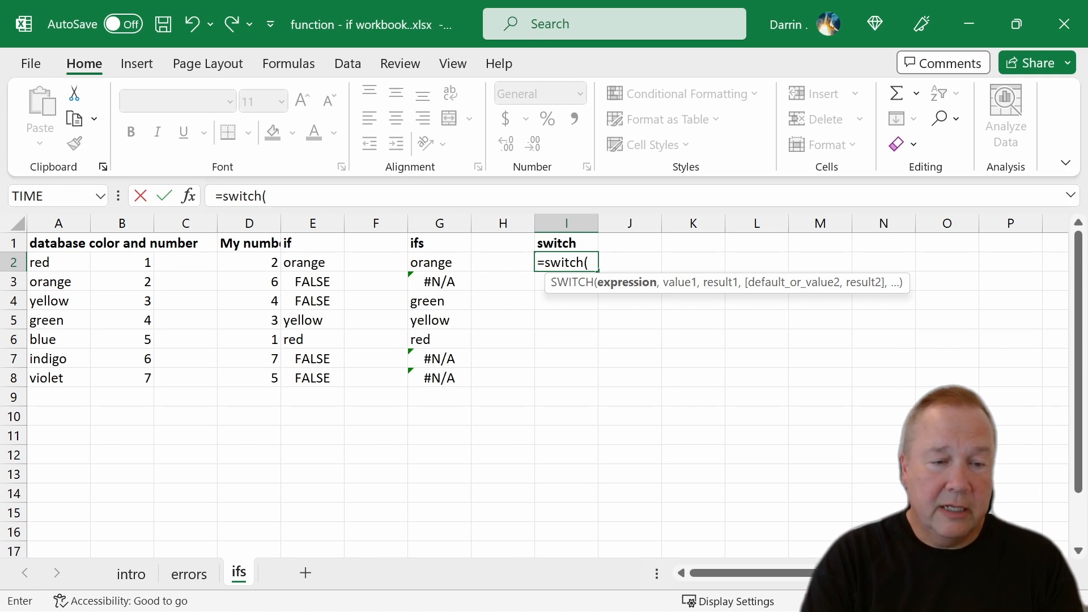
text(d2,)
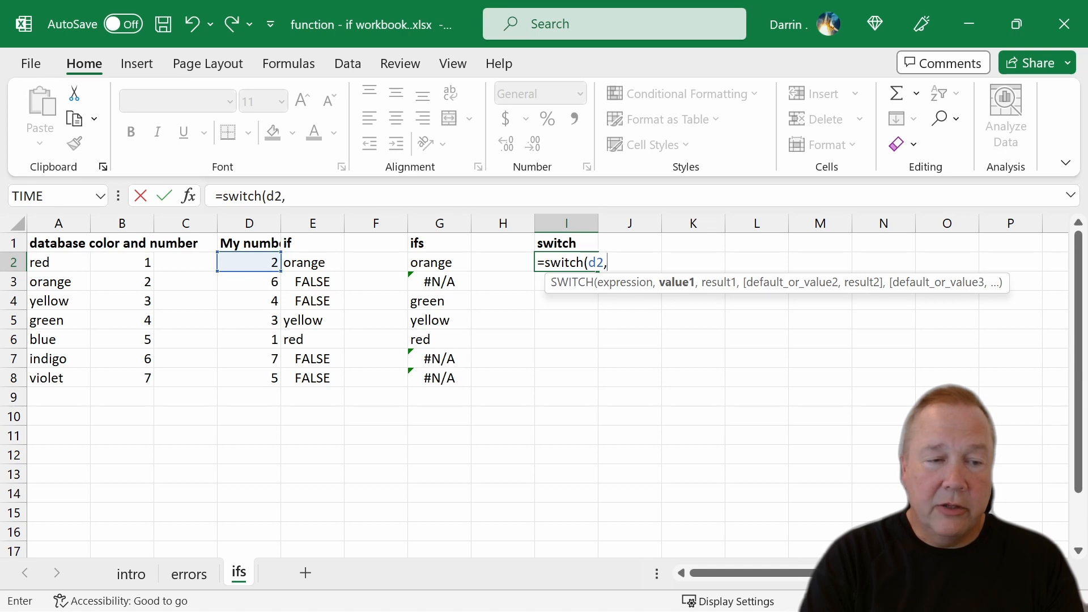
text(b)
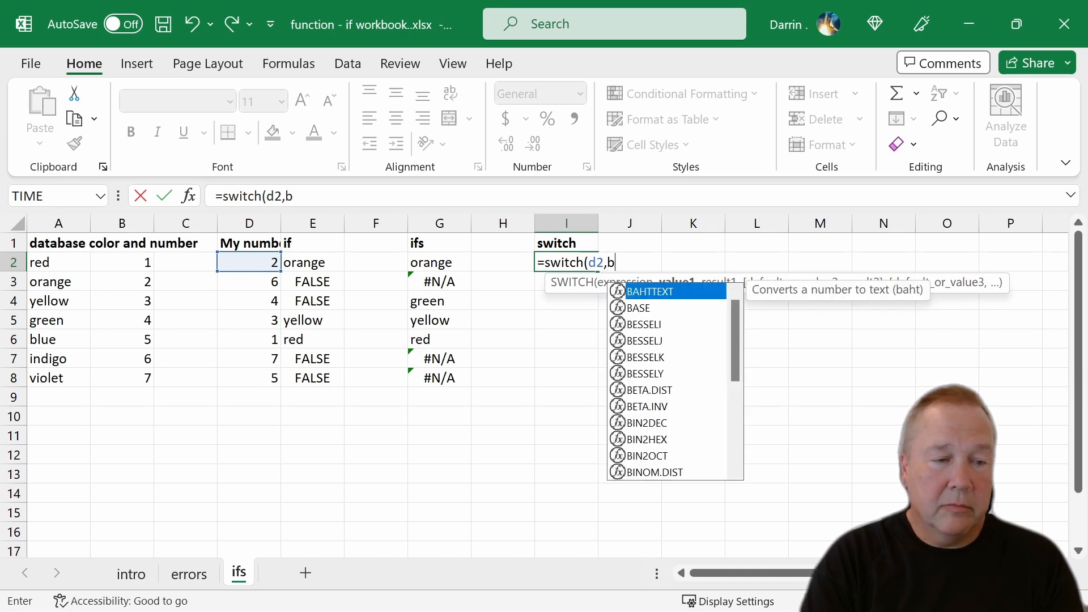
text(2,)
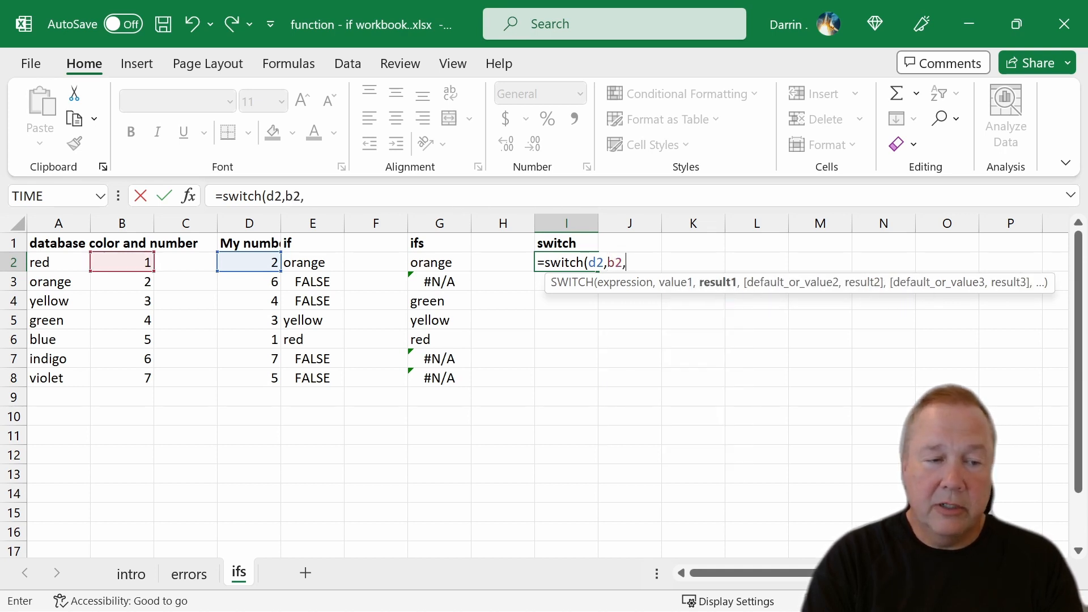
text(a2)
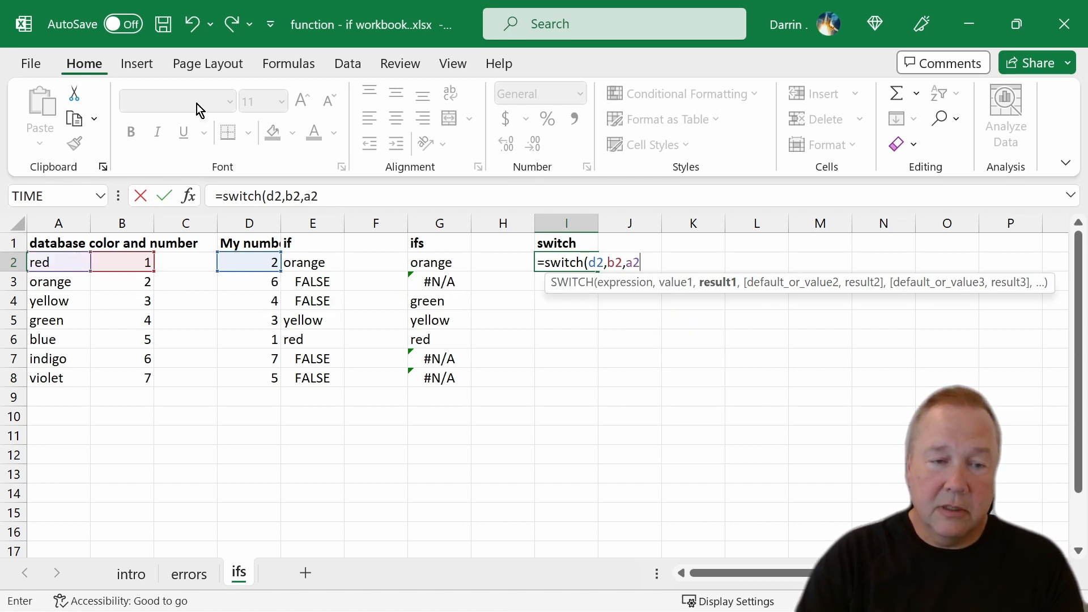
Lock the rows of the first value and result in the SWITCH formula as b$2 and a$2.
click(294, 199)
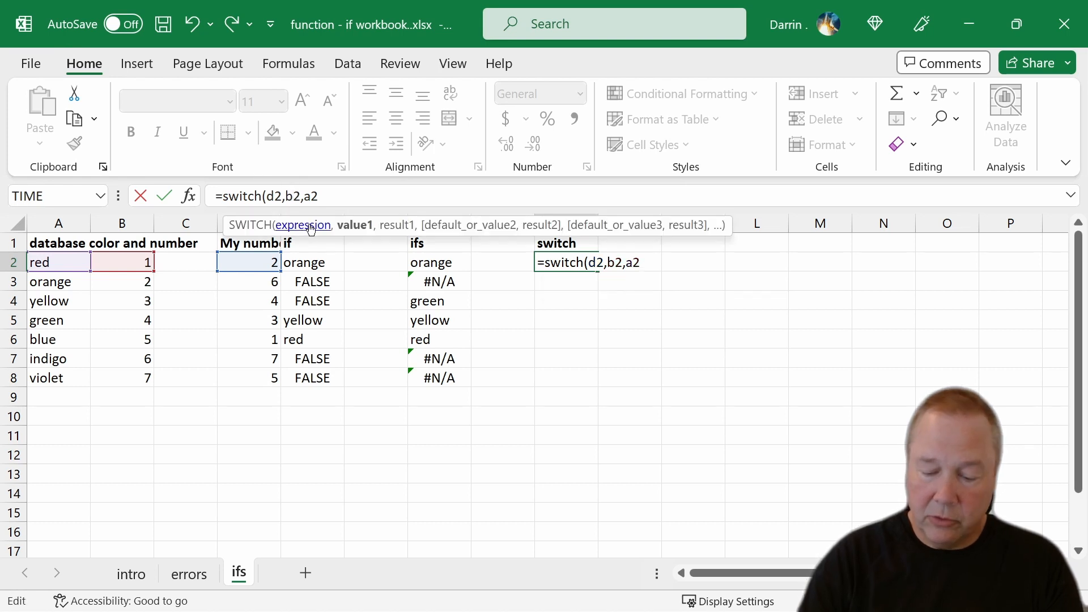
text($)
key(Right)
key(Right)
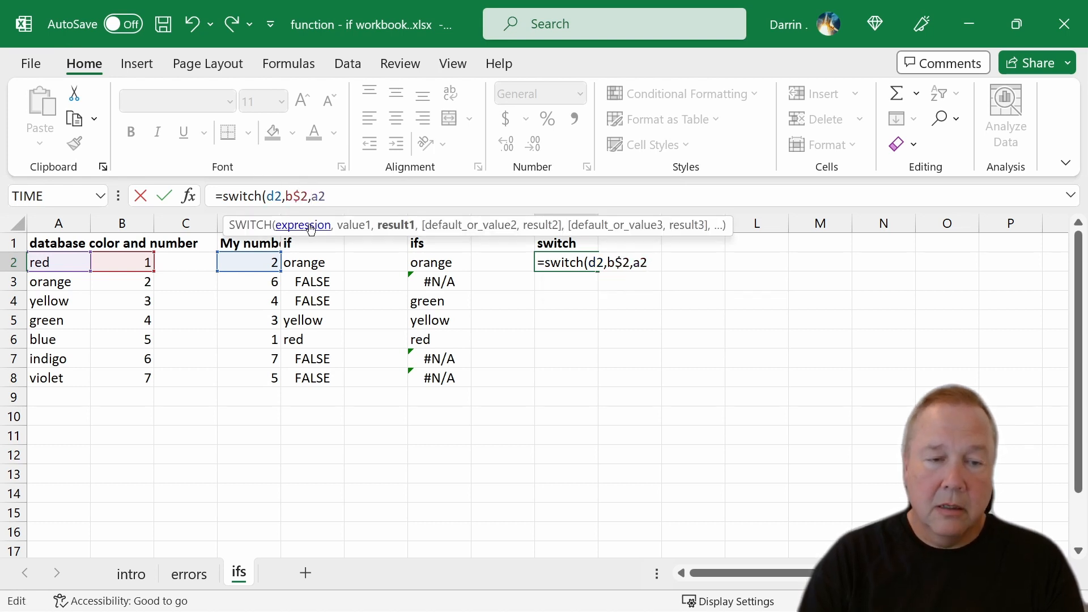
text($2)
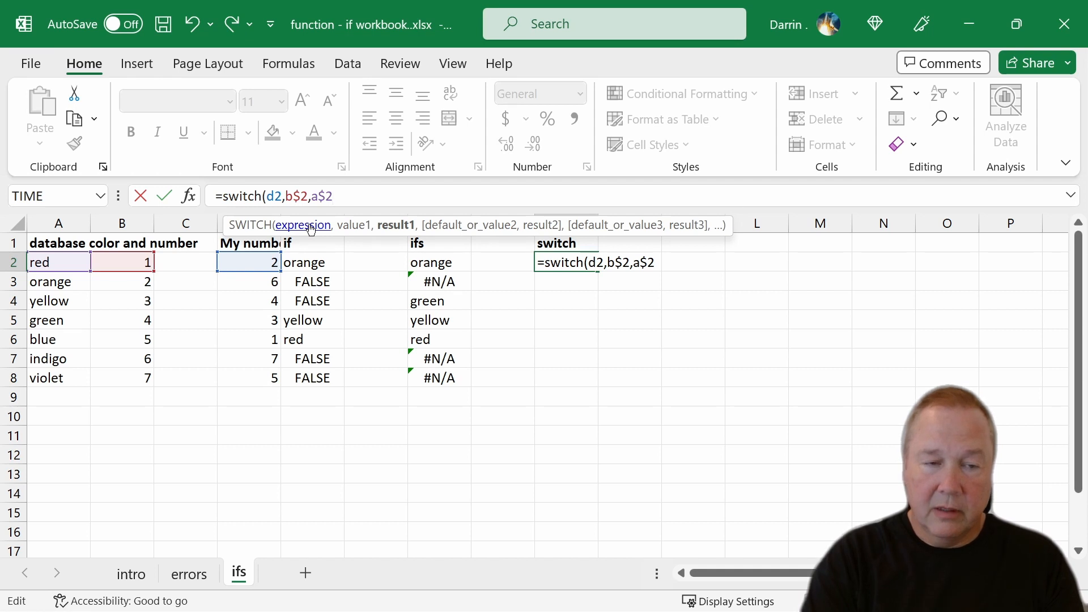
text(,)
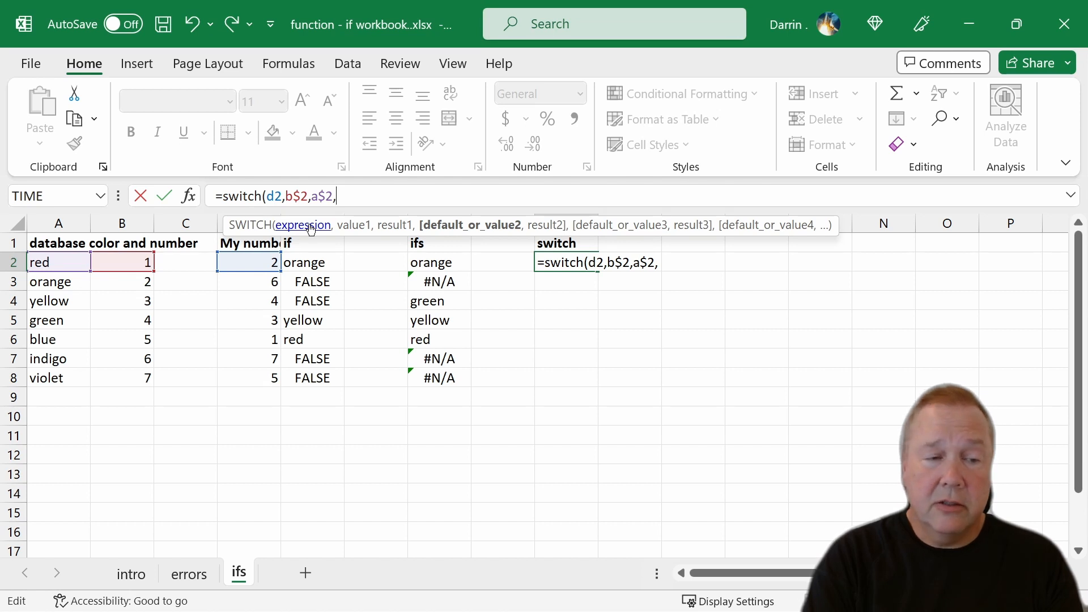
Add the second and third value-result pairs b$3,a$3 and b$4,a$4 to the SWITCH formula.
text(b)
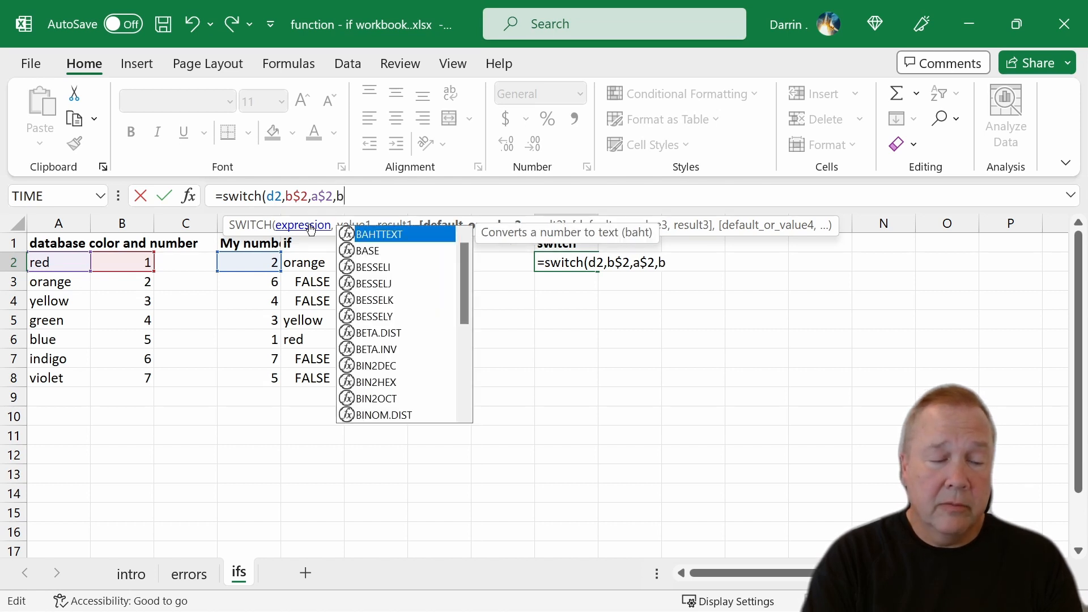
text($3,)
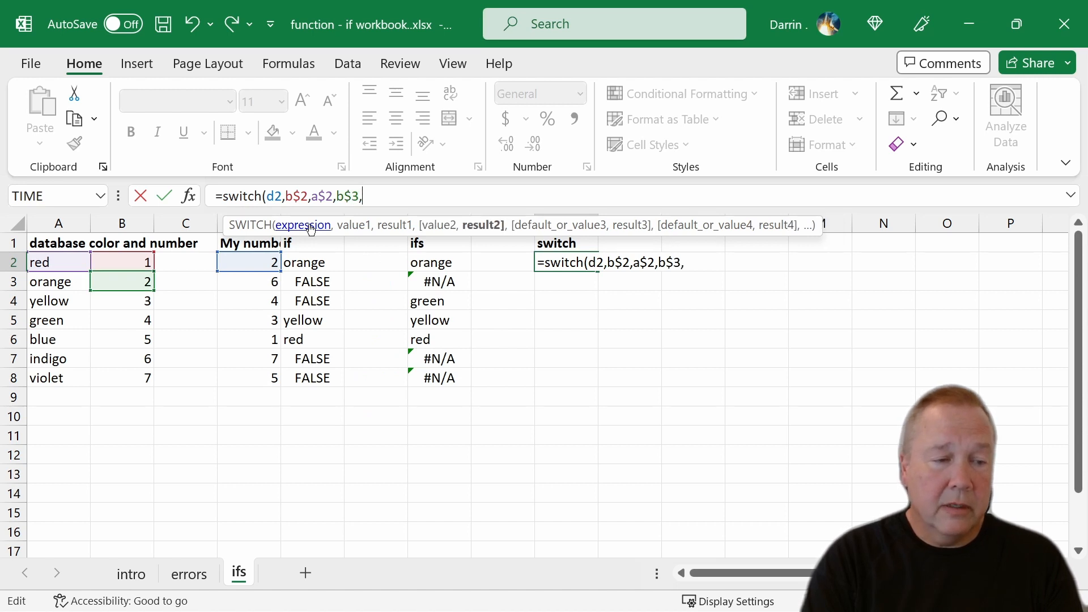
text(a$3,b)
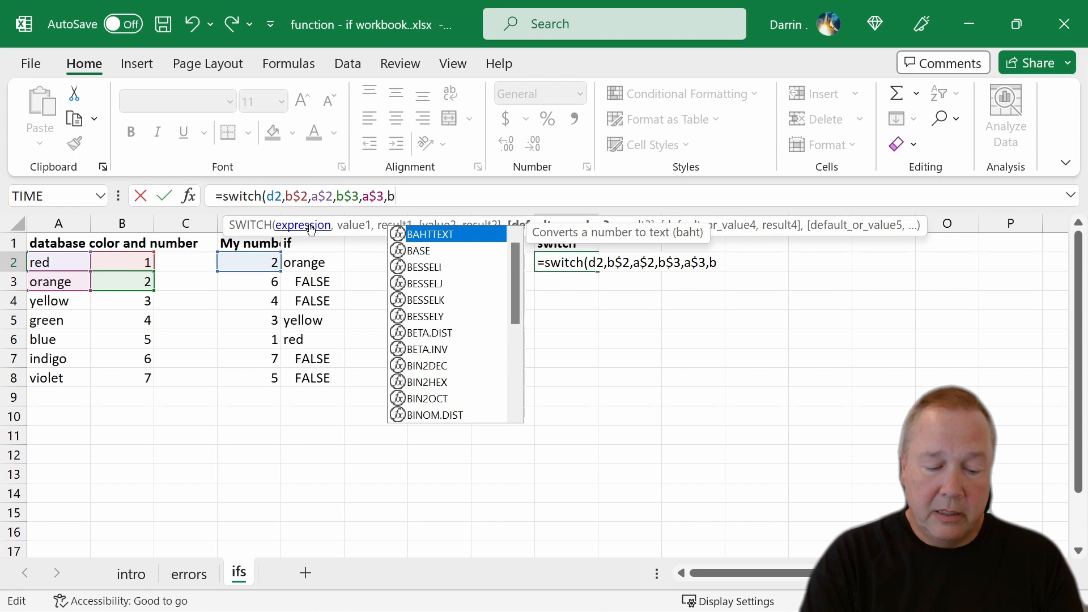
text($4,a)
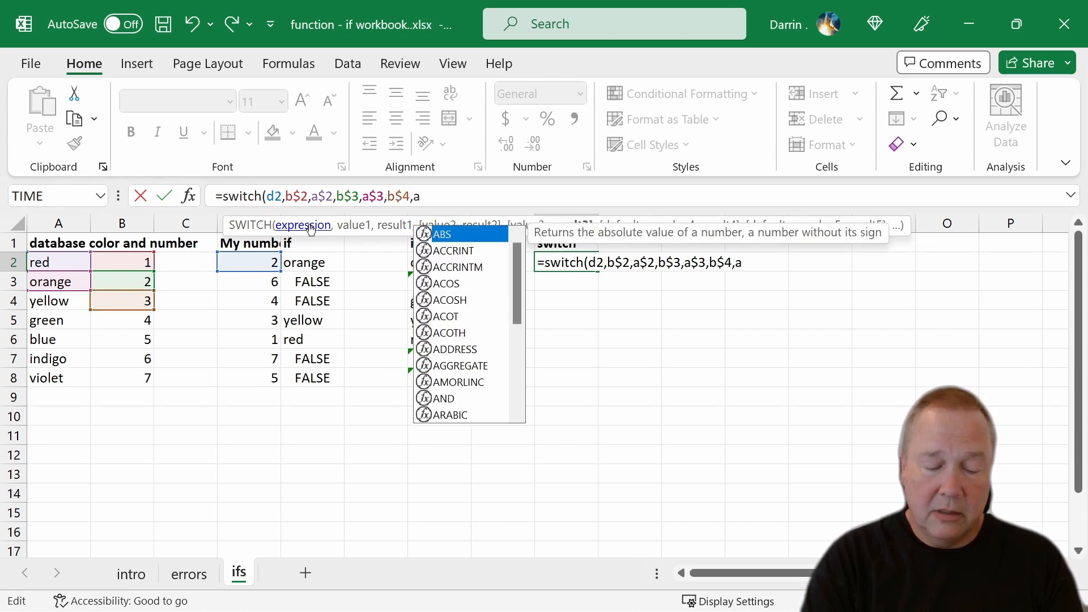
text($4,)
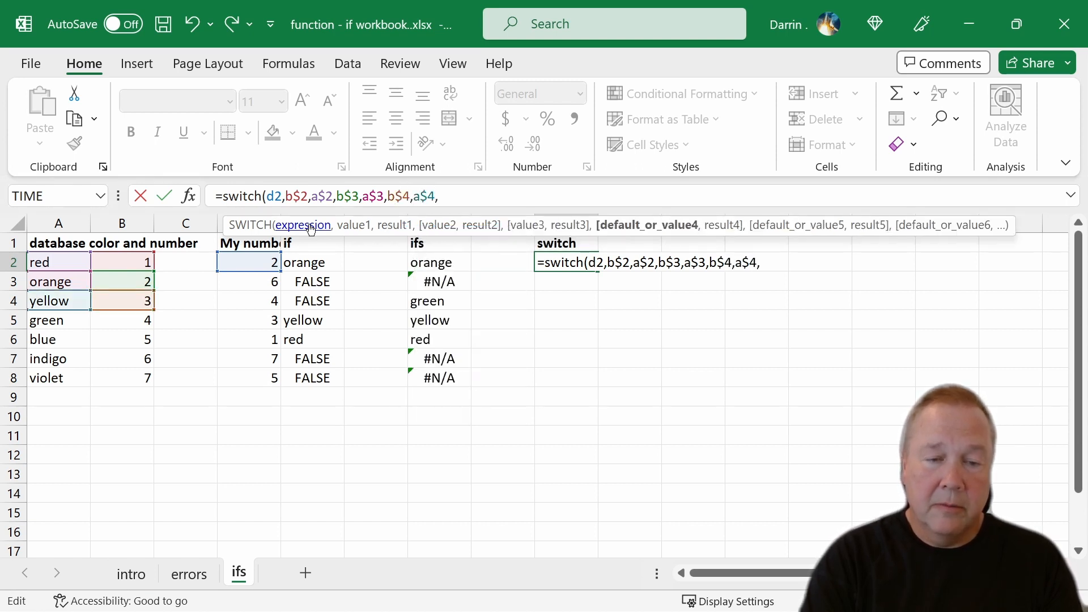
Add the fourth and fifth value-result pairs b$5,a$5 and b$6,a$6 to the SWITCH formula.
text(b$)
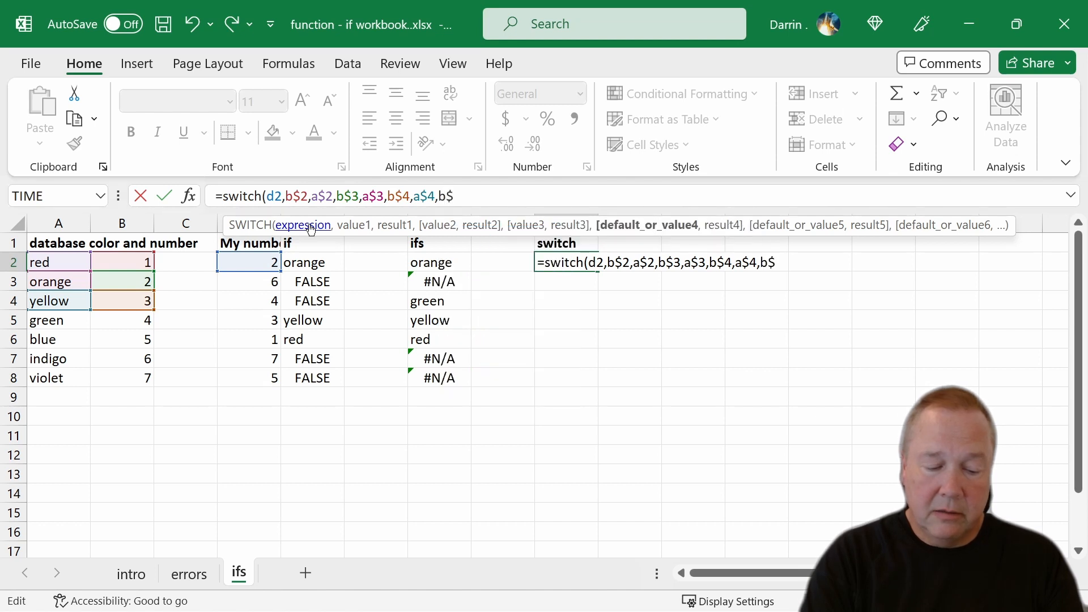
text(5,a$)
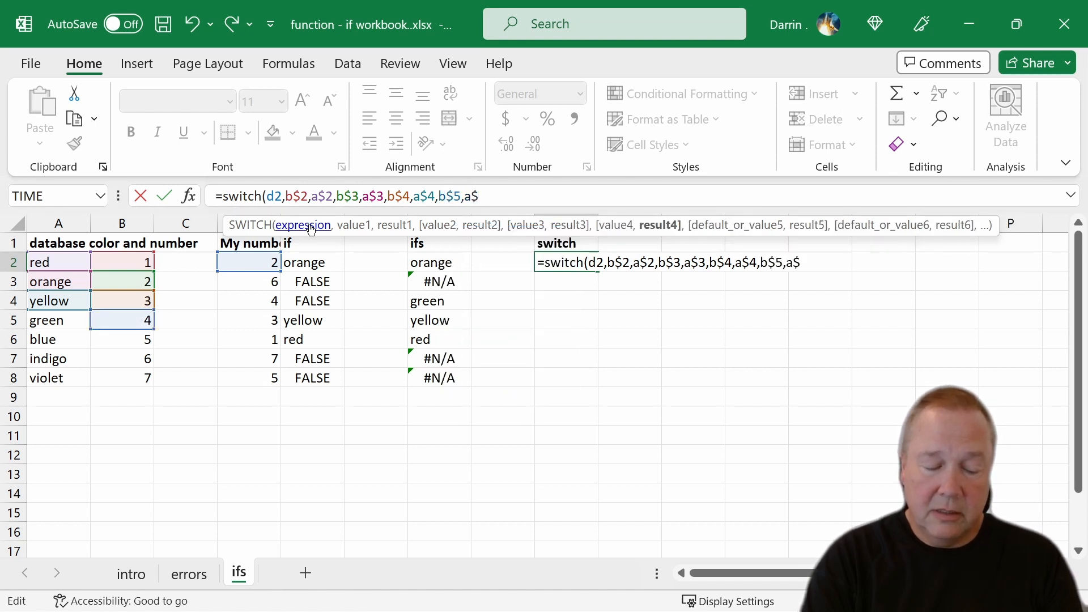
text(5,b6,)
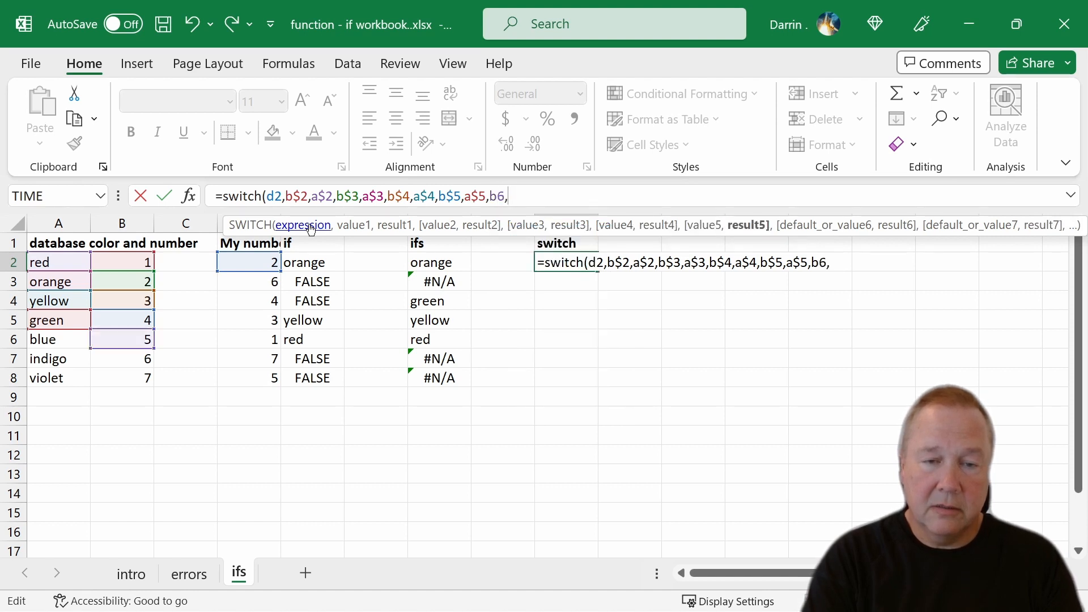
key(BackSpace)
key(BackSpace)
text($6)
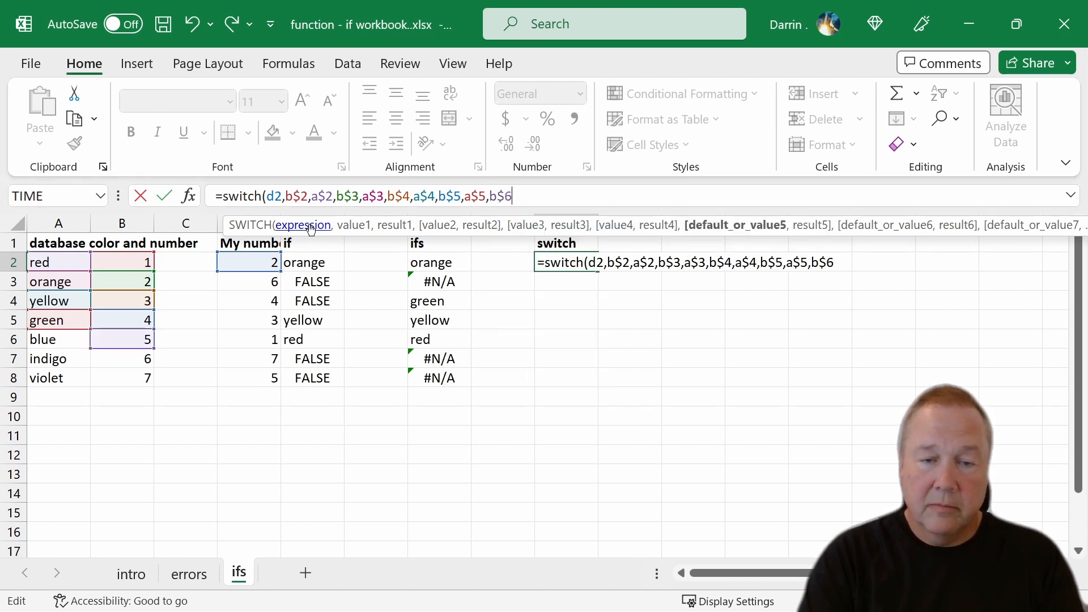
text(,)
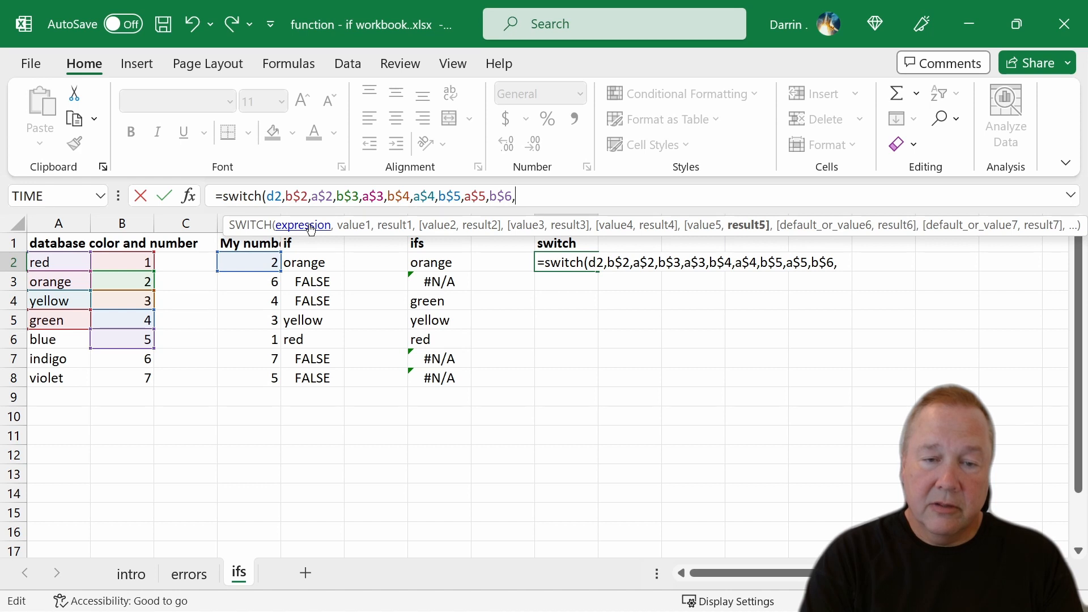
text(a$6)
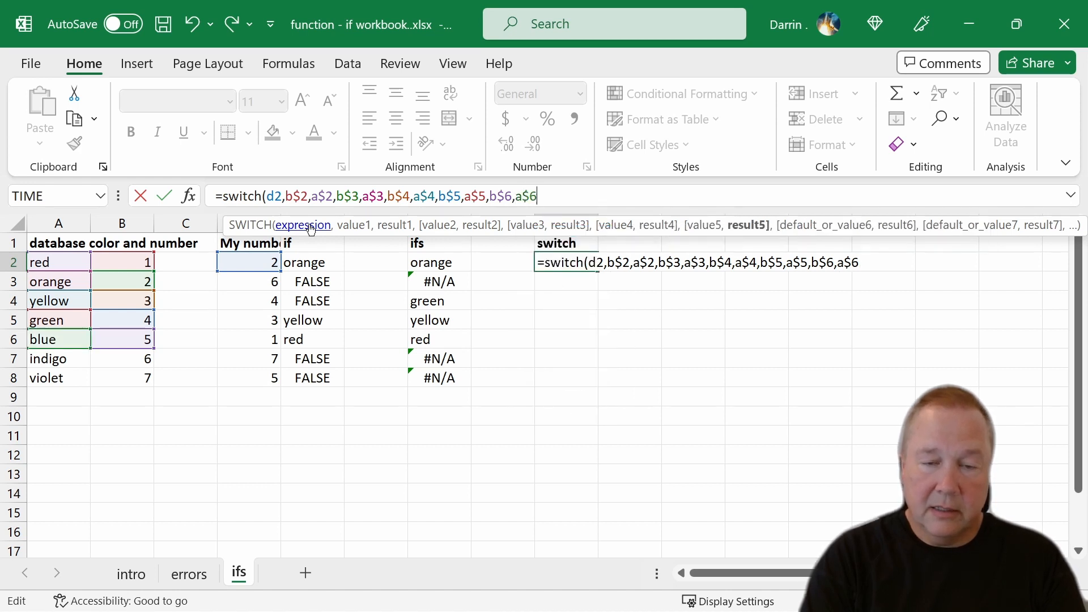
Add the last value-result pairs b$7,a$7 and b$8,a$8, close the SWITCH formula and enter it in I2.
text(,b)
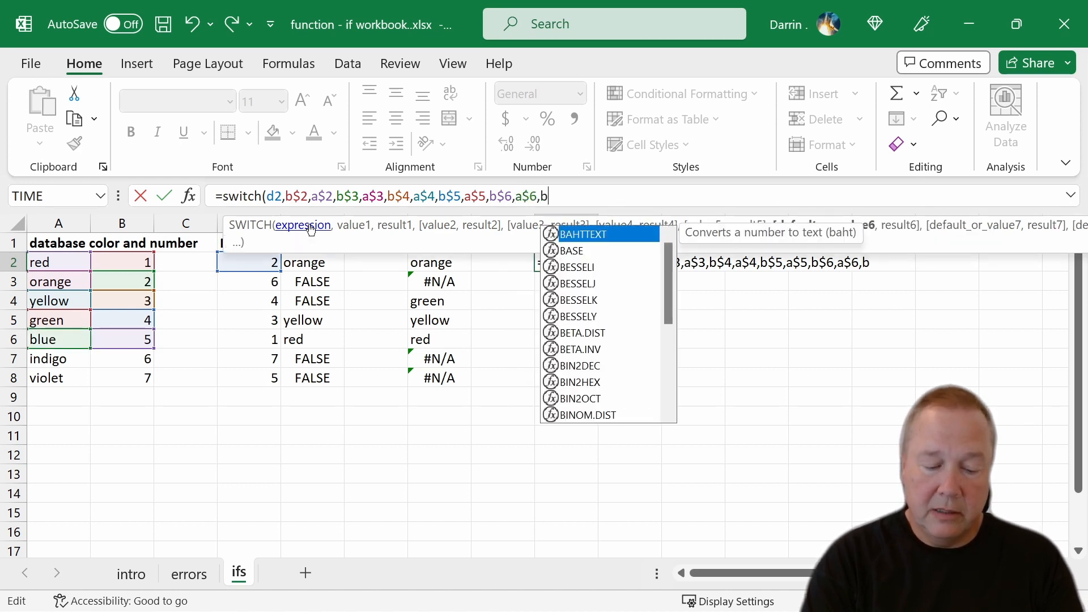
text($7)
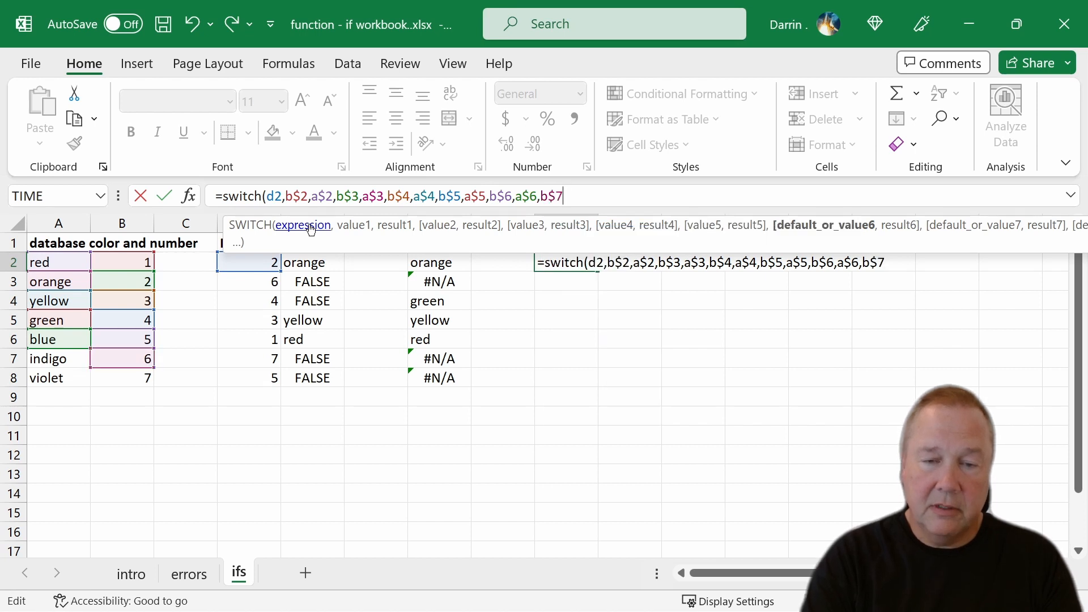
text(,)
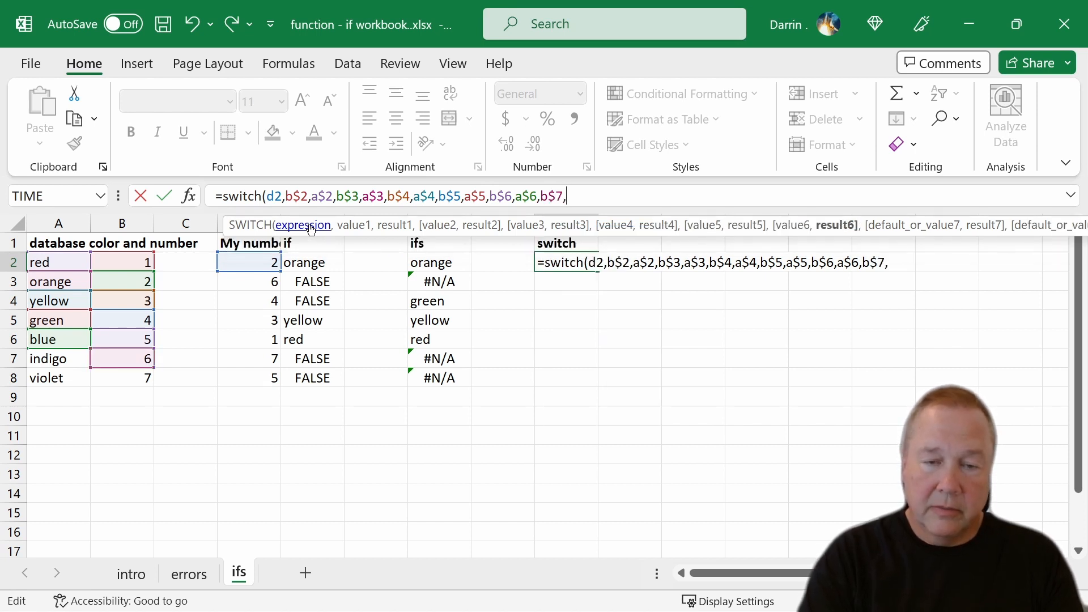
text(a$)
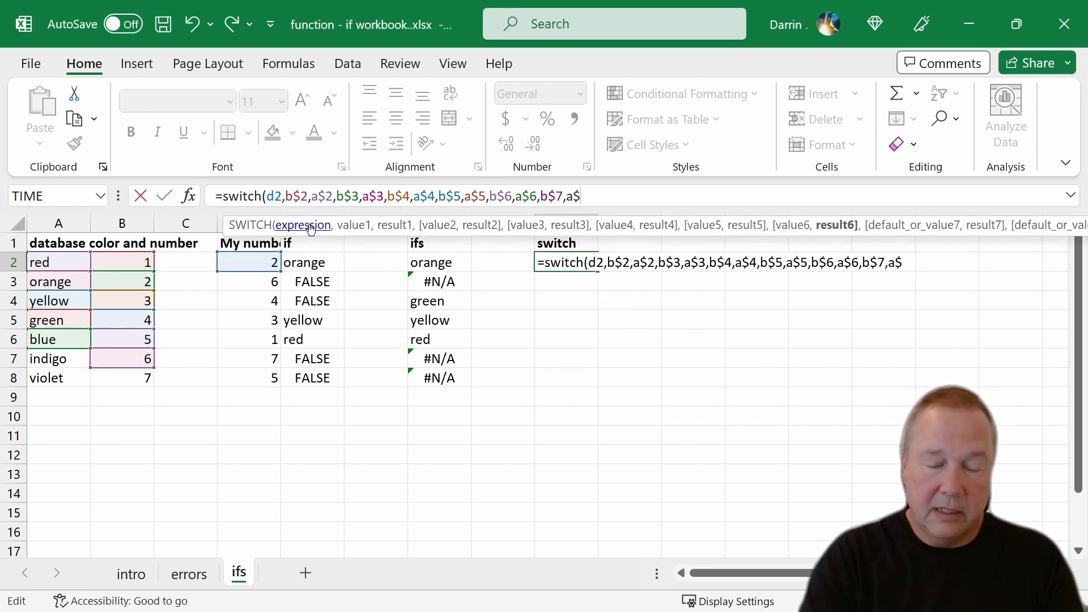
text(7,b)
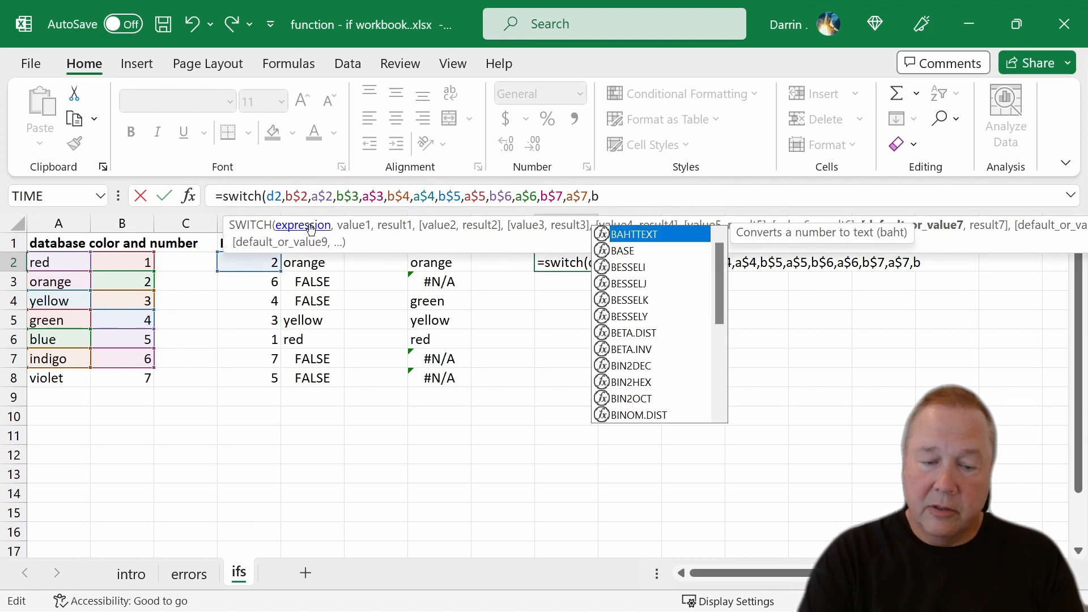
text($8)
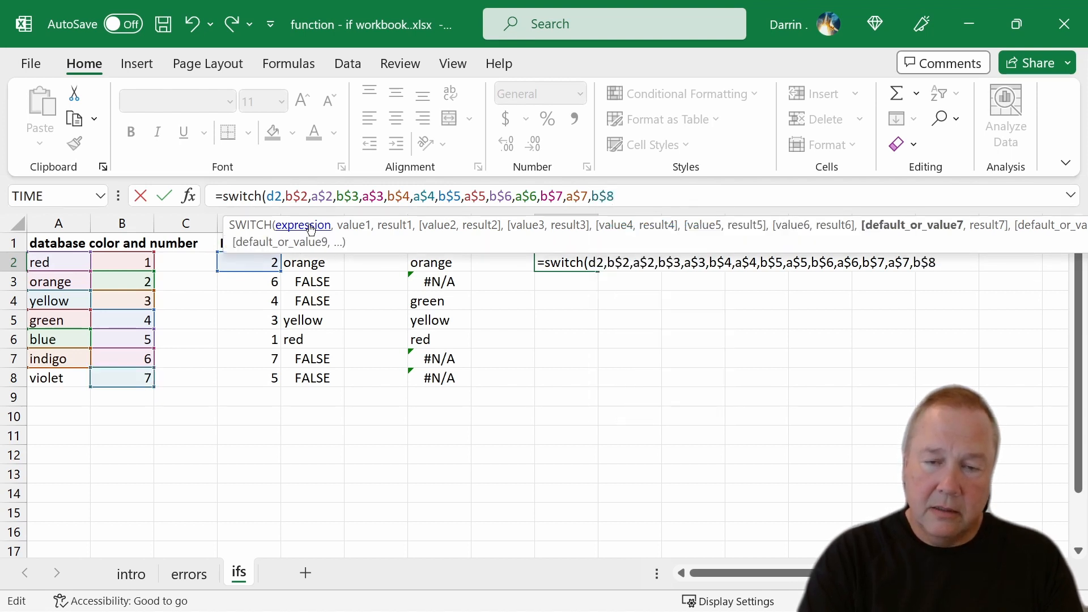
text(,a$)
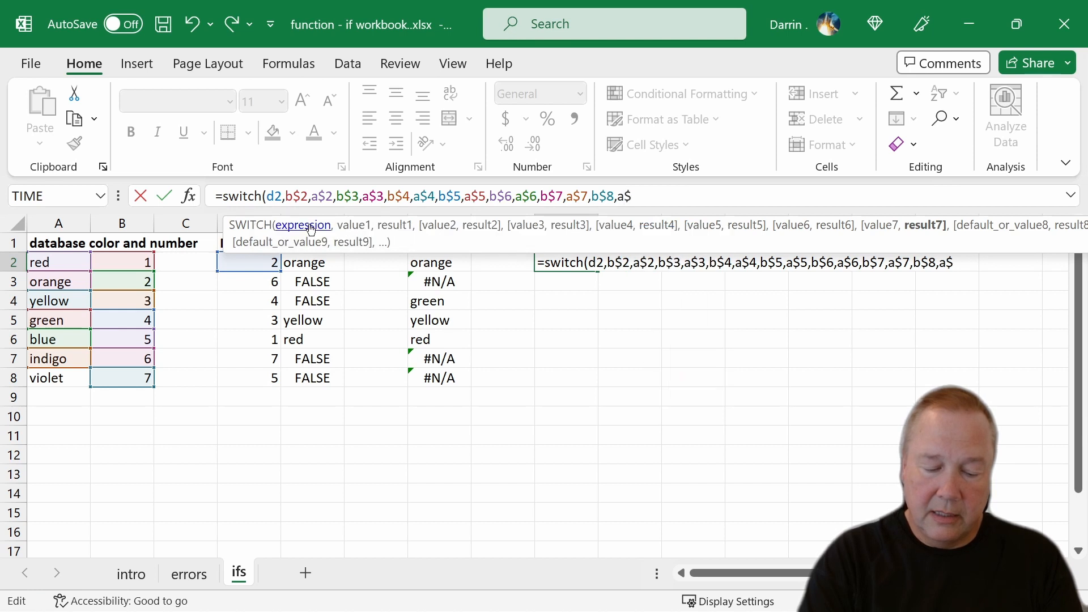
text(8))
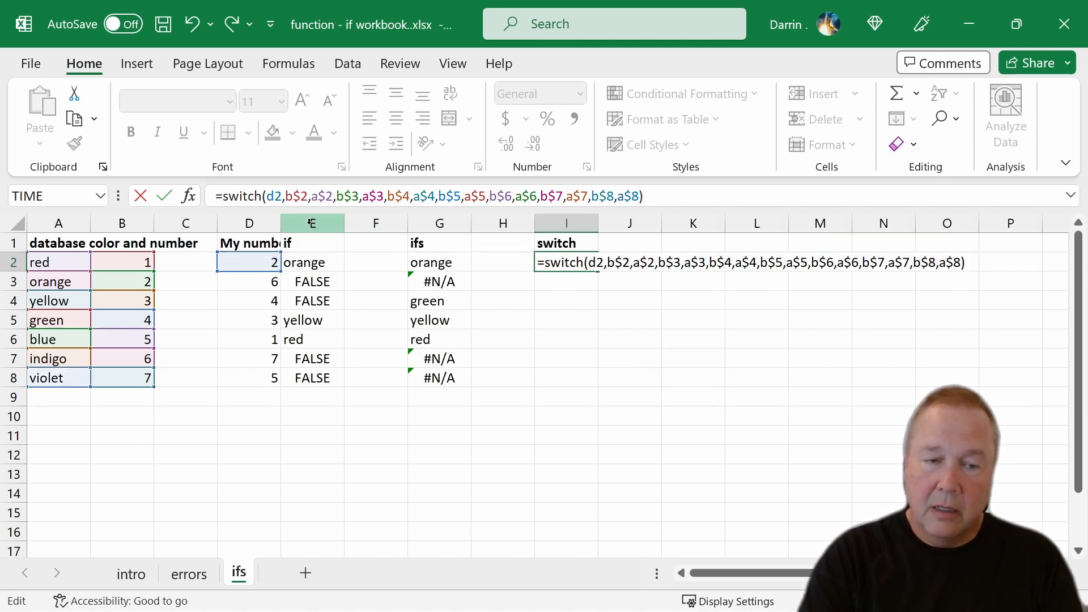
key(Return)
Copy the SWITCH formula from I2 into cells I3 through I8, then reselect I2.
key(Up)
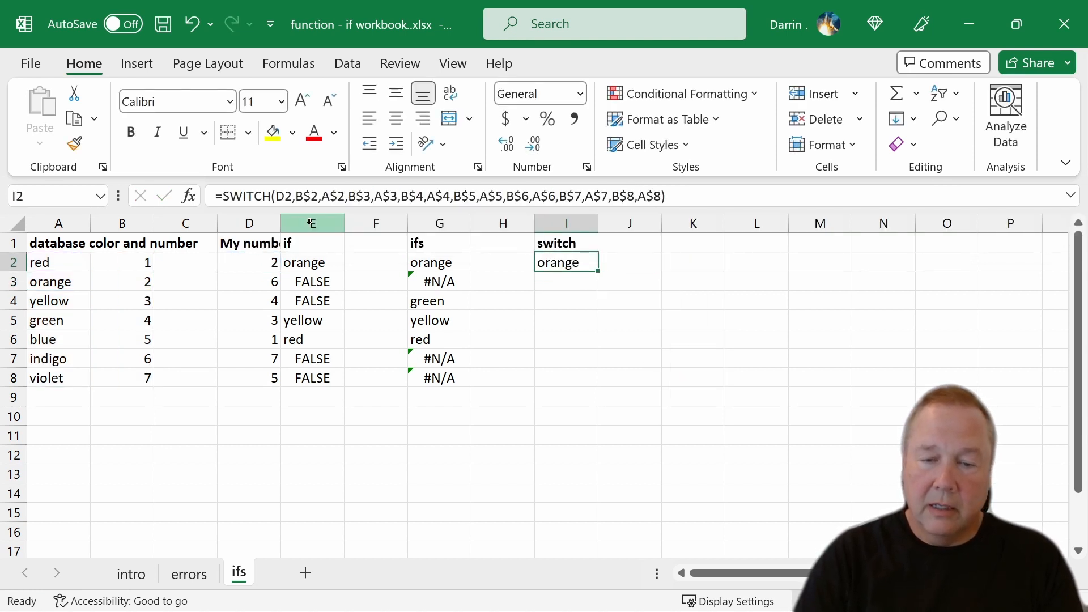
key(ctrl+c)
key(Down)
key(shift+Down)
key(shift+Down)
key(shift+Down)
key(shift+Down)
key(shift+Down)
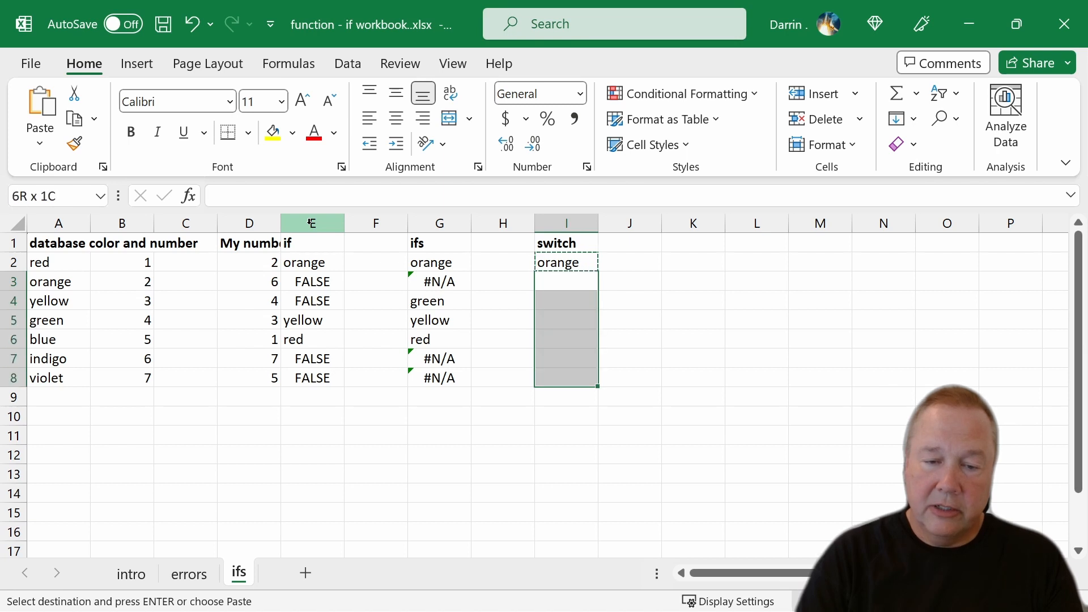
key(ctrl+v)
key(Down)
key(Escape)
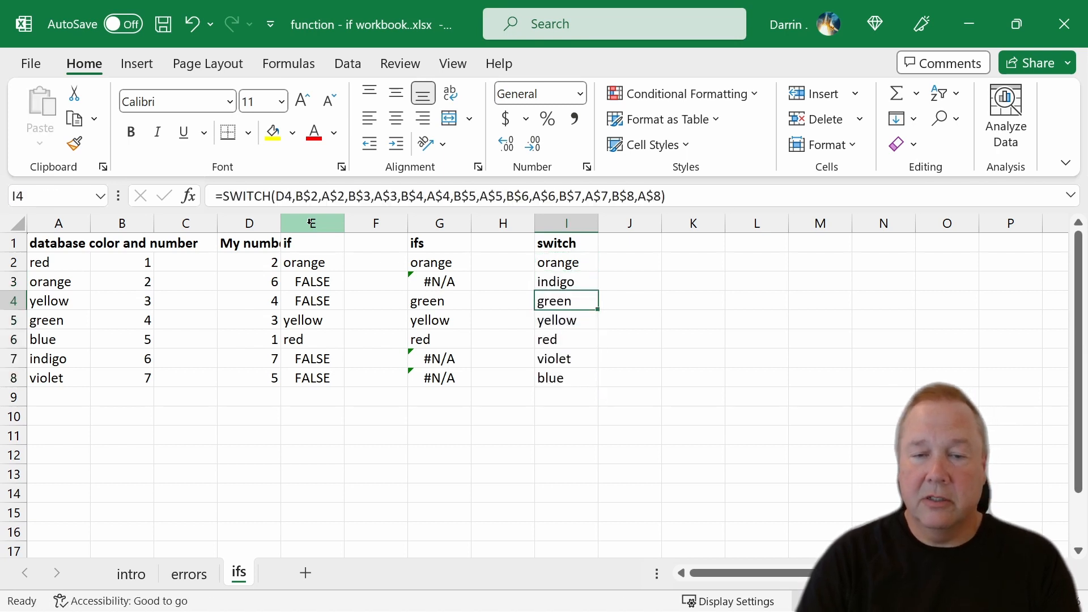
key(Up)
key(Up)
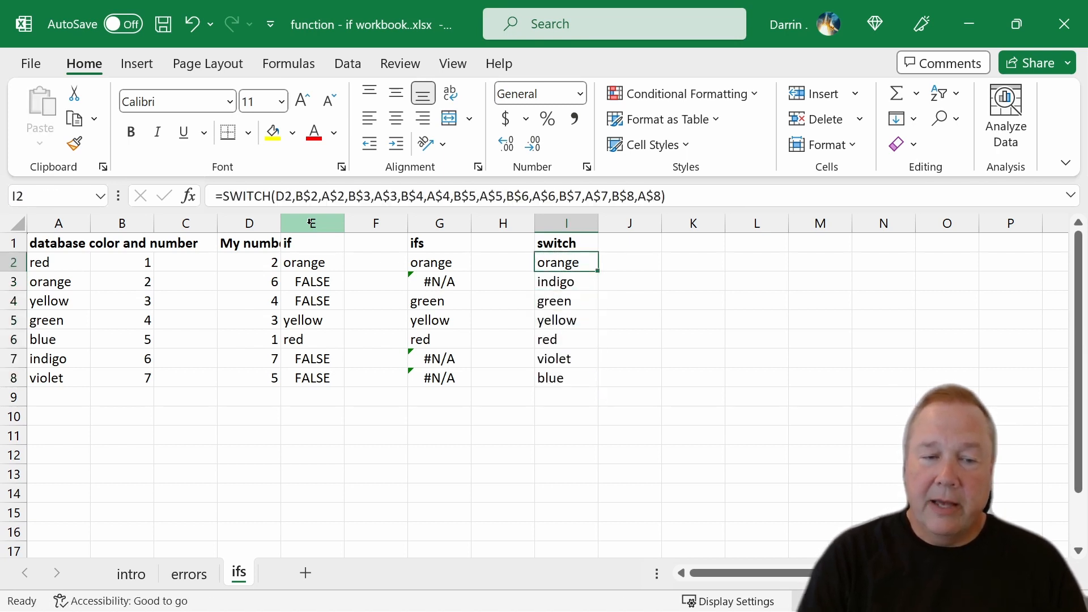
Compare the IF formula in E2, the IFS formula in G2 and the SWITCH formula in I2.
key(Left)
key(Left)
key(Left)
key(Left)
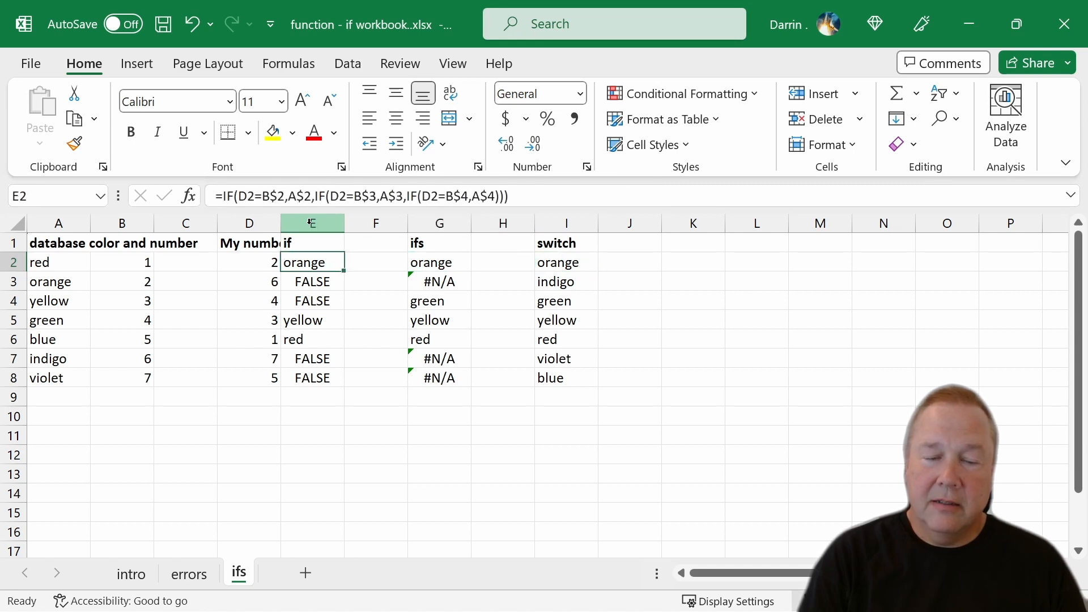
key(Right)
key(Right)
key(Right)
key(Right)
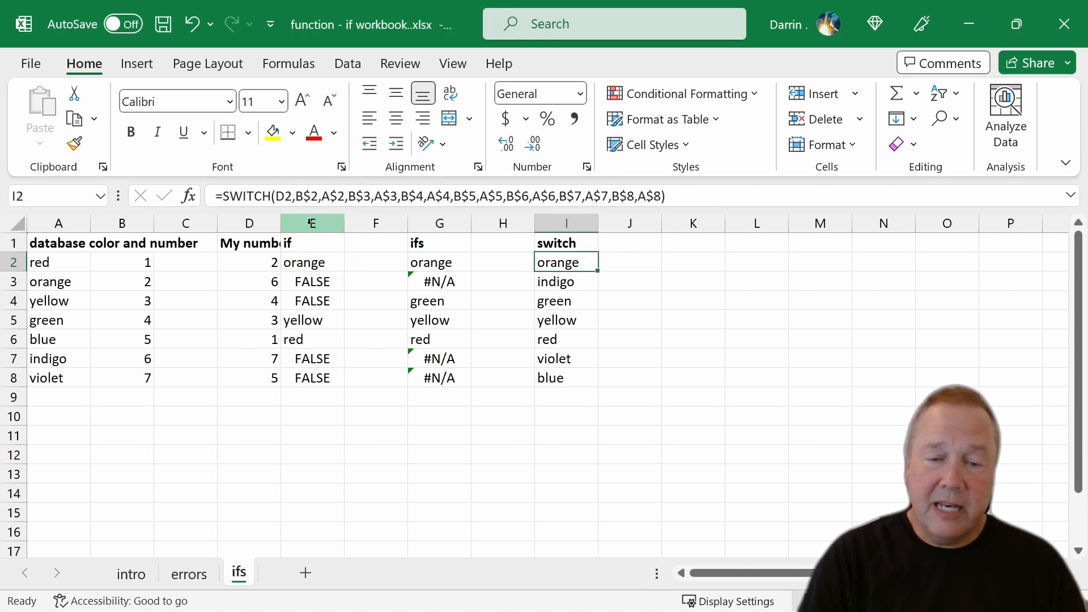
key(Left)
key(Left)
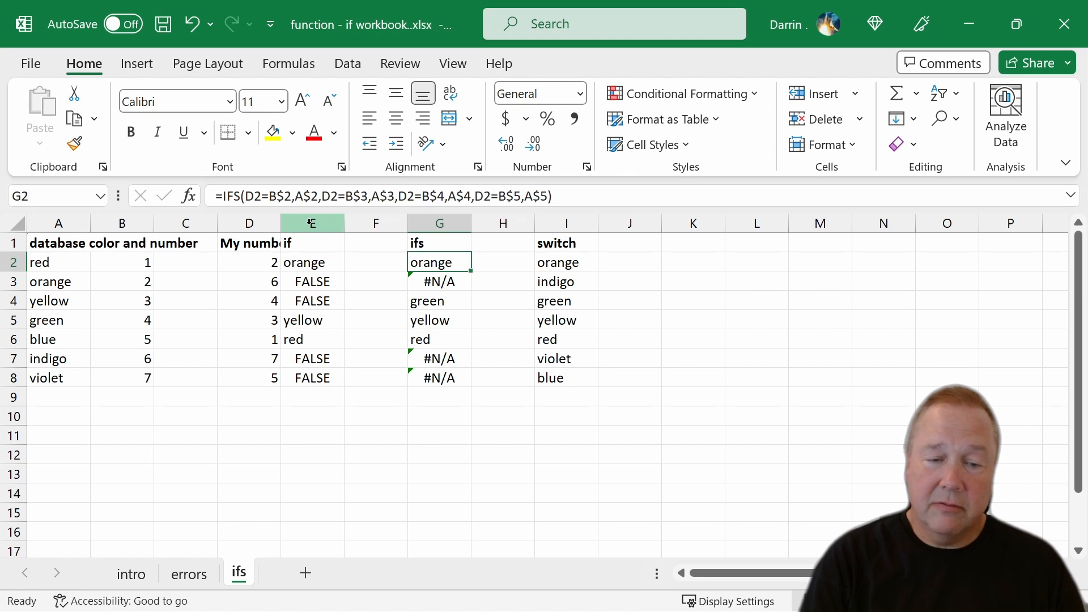
key(Left)
key(Left)
key(Right)
key(Right)
key(Right)
key(Right)
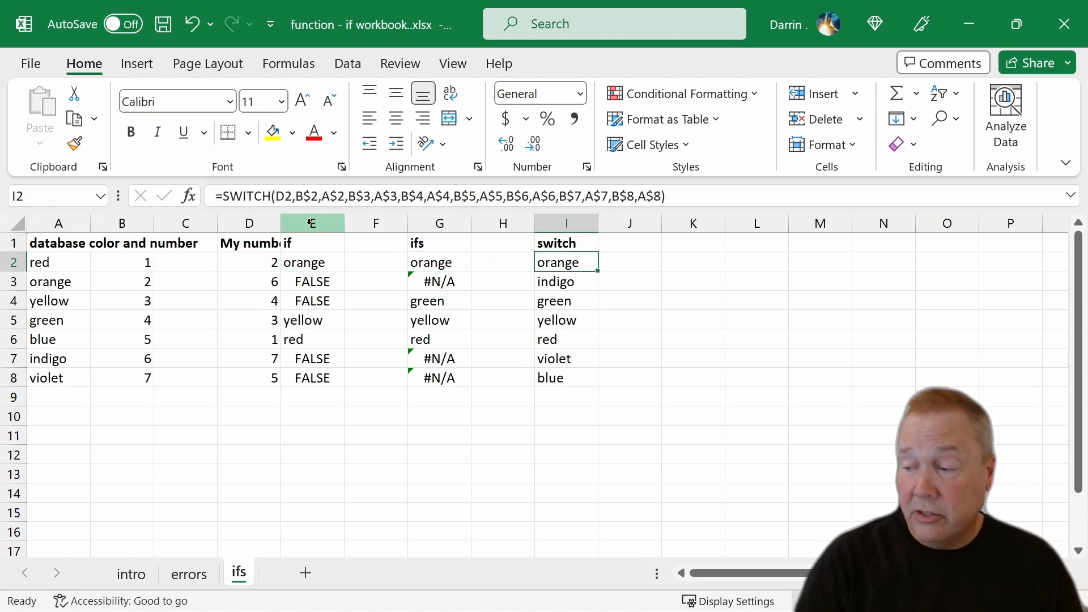
Enter the heading Choose in K1 for a new comparison column.
key(Right)
key(Right)
key(Left)
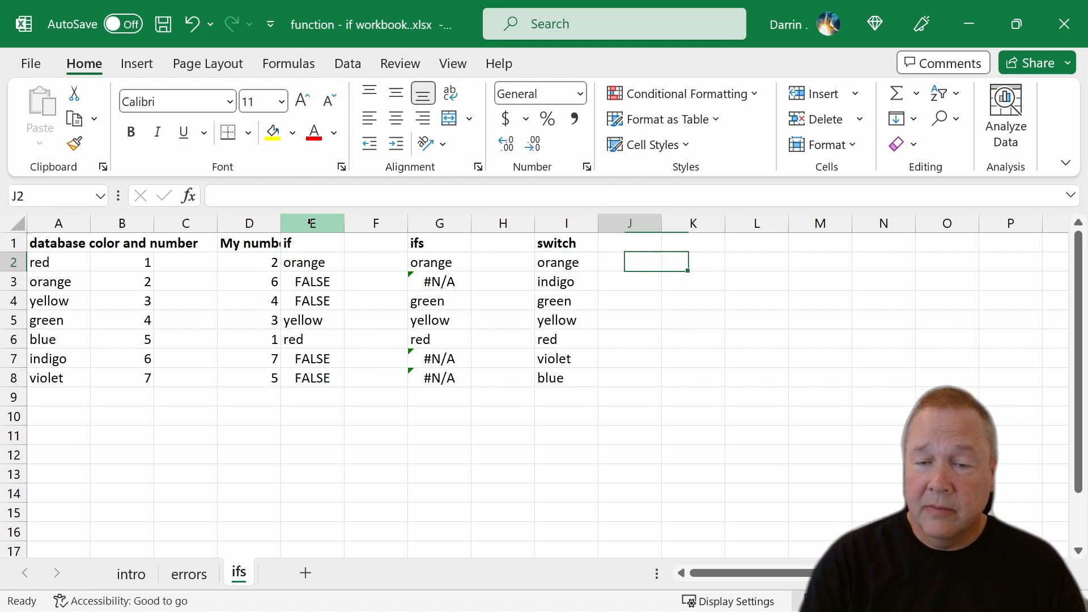
key(Right)
key(Up)
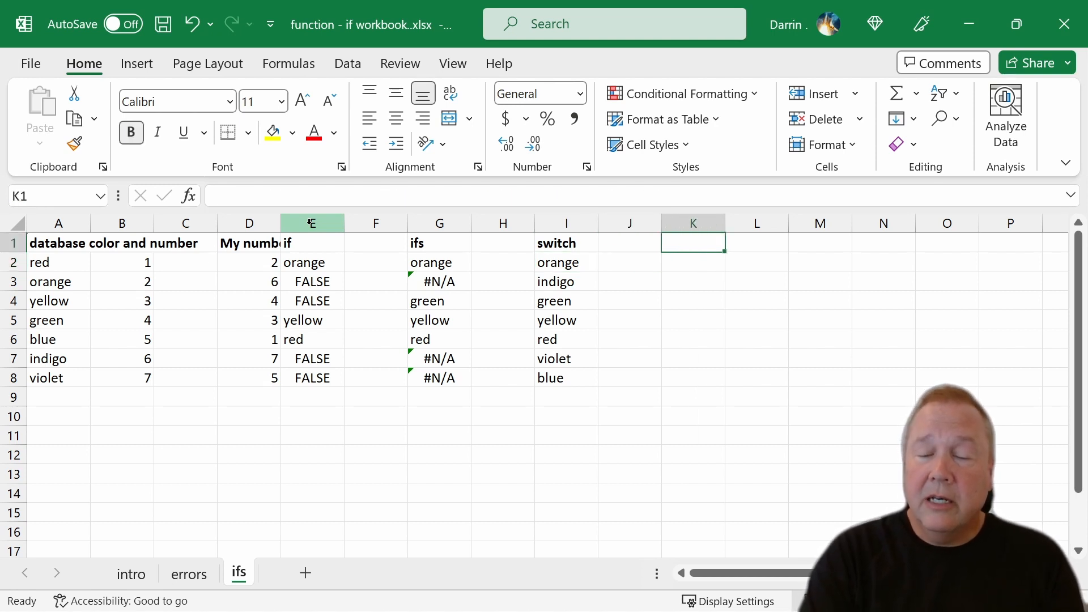
text(Choose)
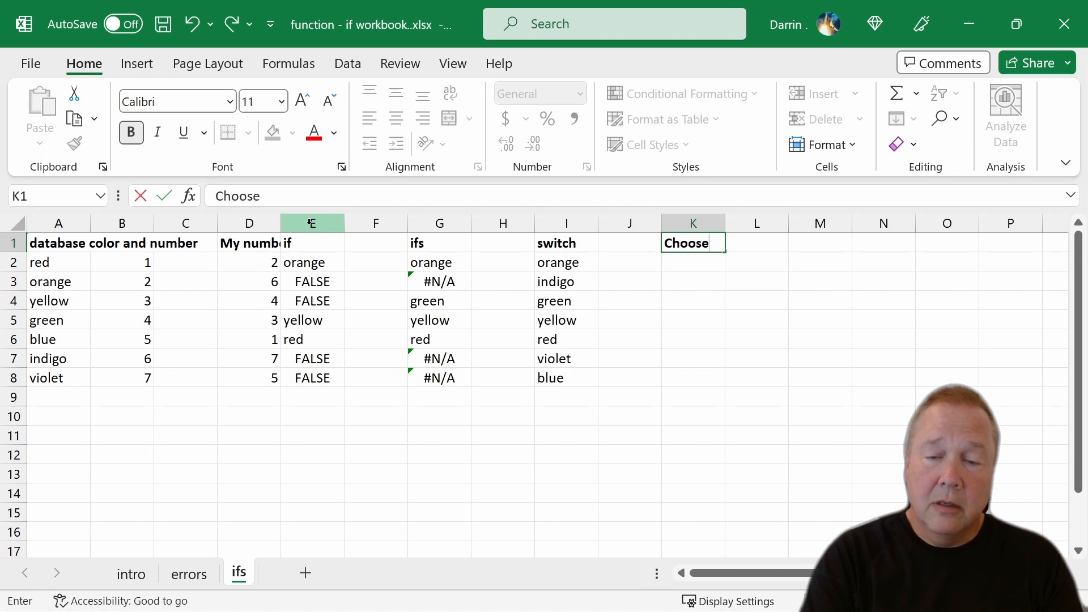
key(Return)
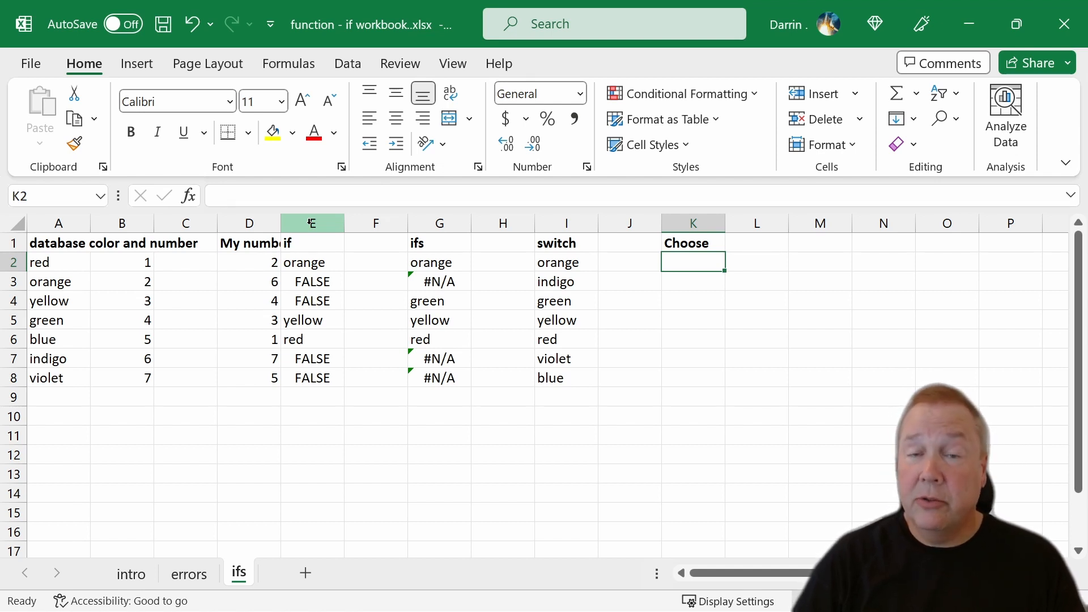
Start a CHOOSE formula in K2 with d2 as the index number and a2 and a3 as the first values.
text(=cho)
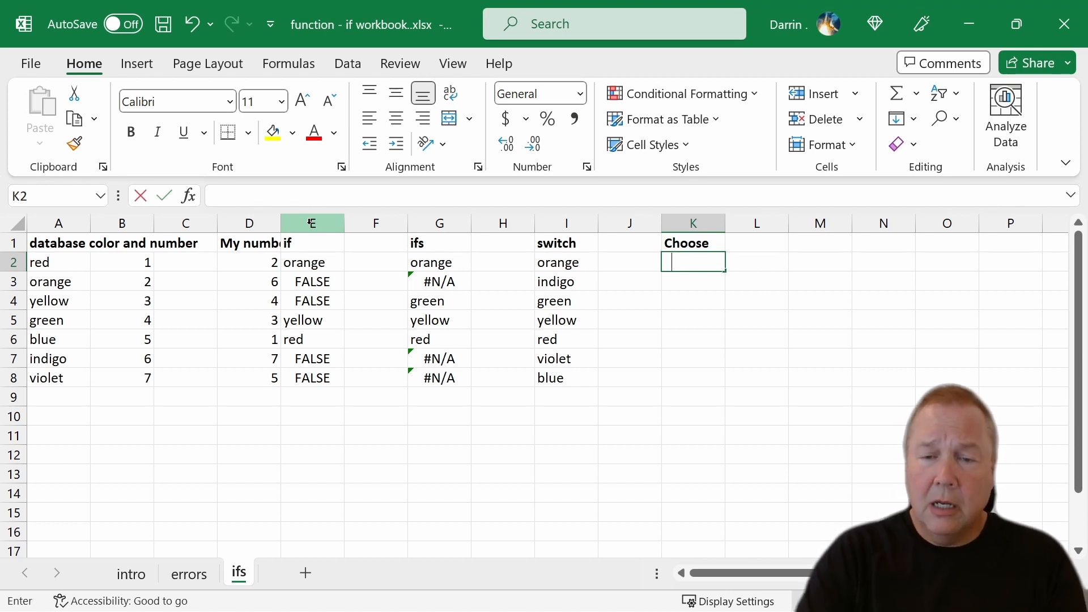
text(ose()
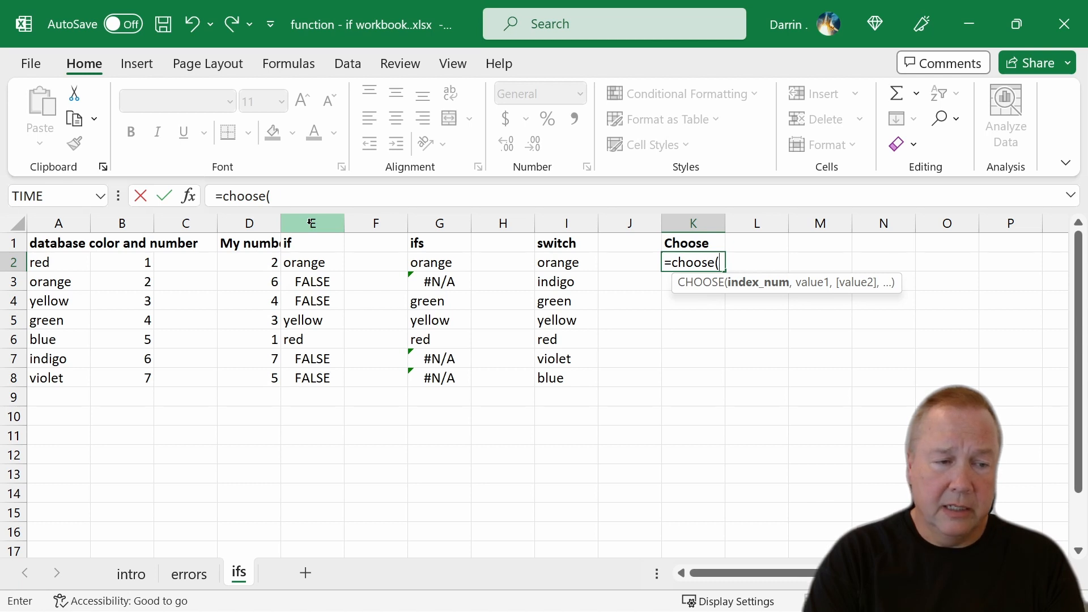
text(d2,)
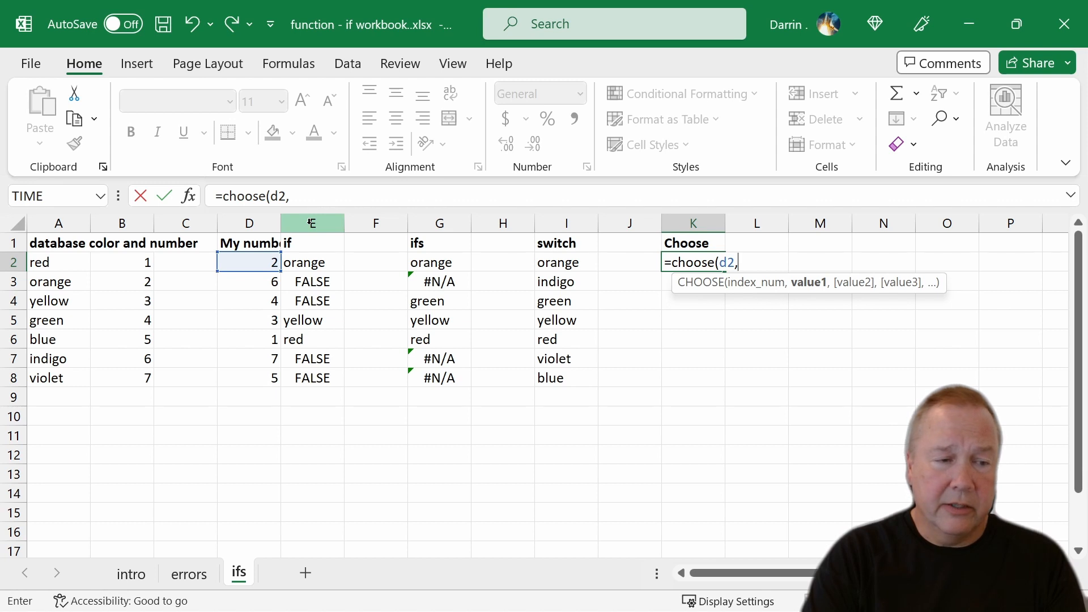
text(a2,)
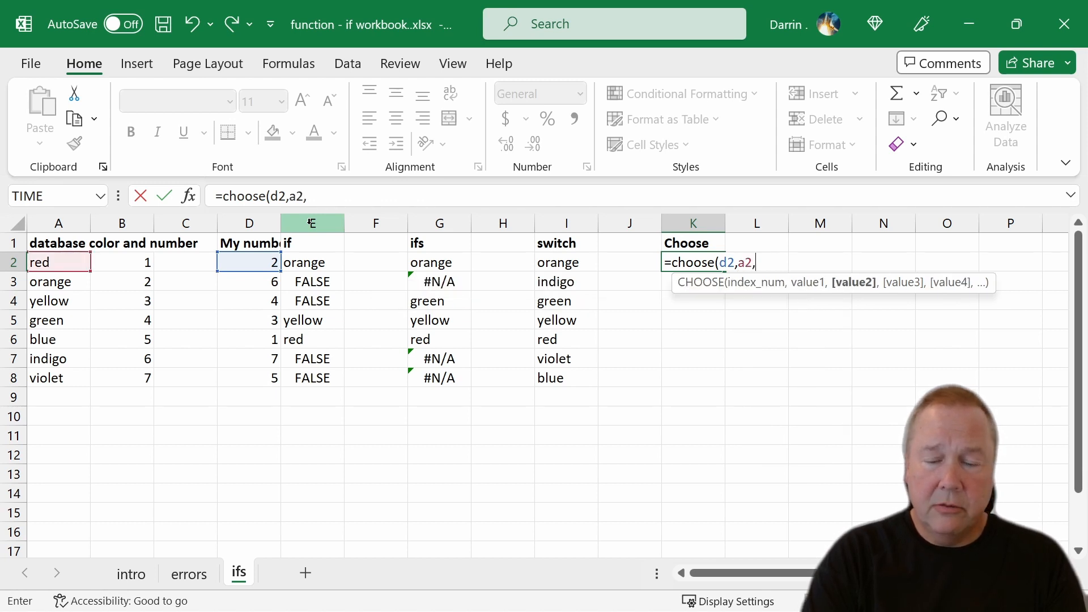
text(a3,a)
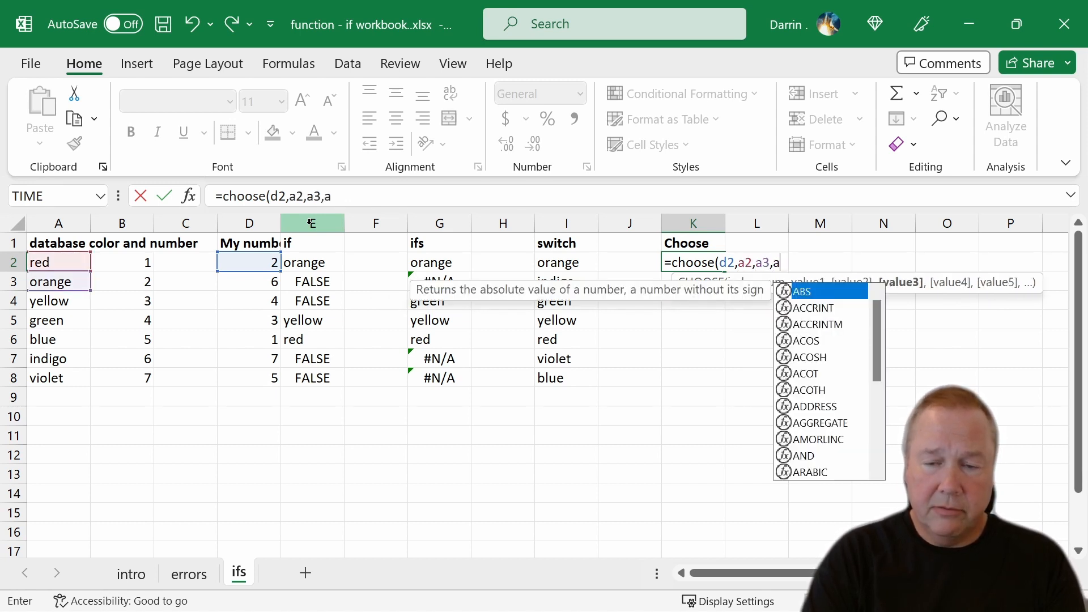
Replace the relative value references in the CHOOSE formula with the row-locked references a$2 and a$3.
key(BackSpace)
key(BackSpace)
key(BackSpace)
key(BackSpace)
key(BackSpace)
key(BackSpace)
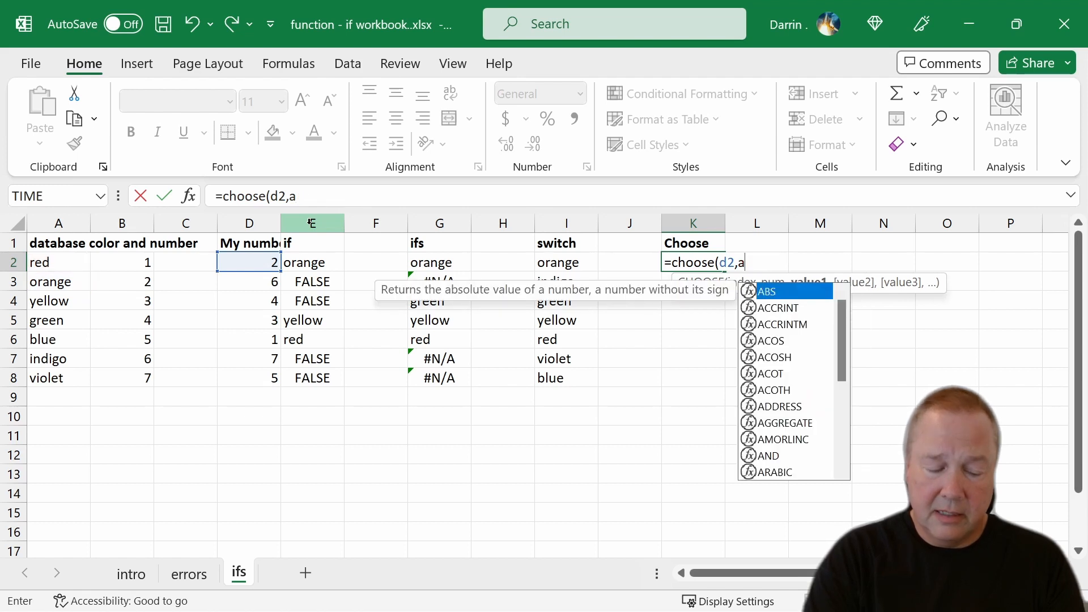
text($2,a)
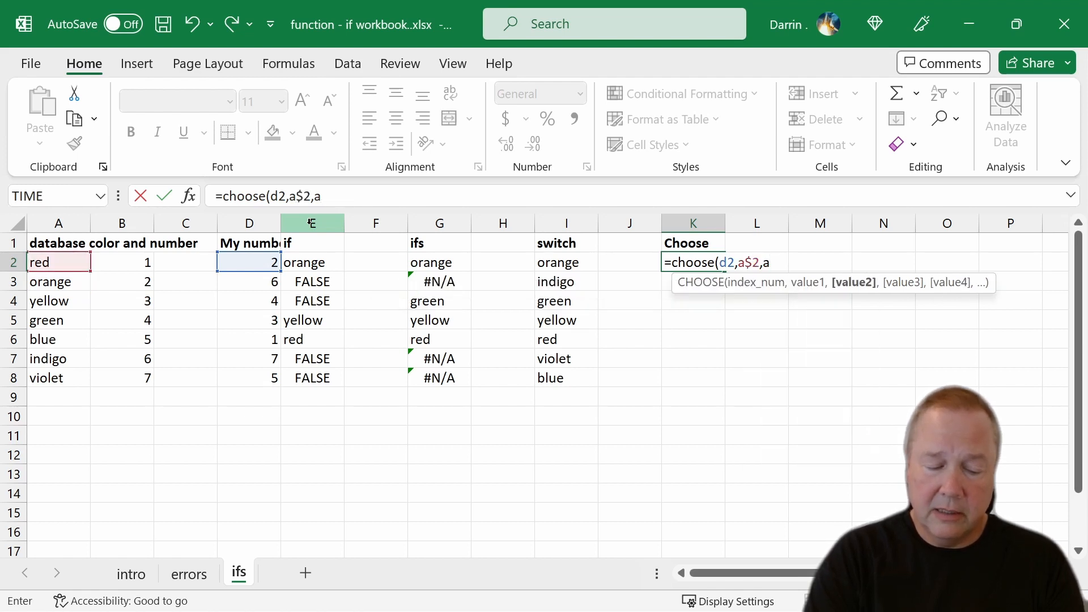
text($3,a$)
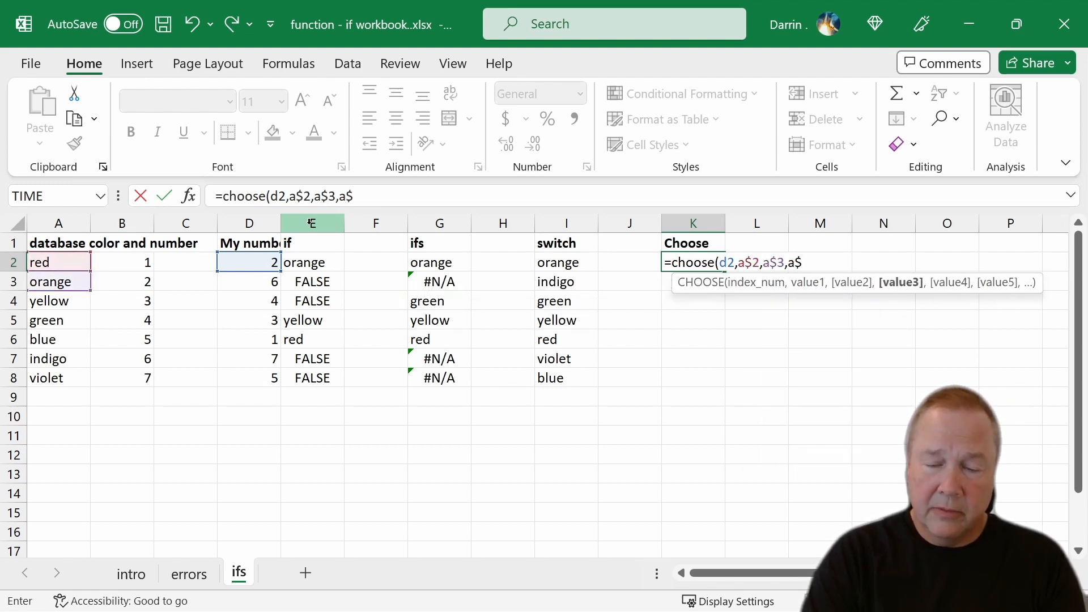
Add the values a$4, a$5, a$6, a$7 and a$8, close the CHOOSE formula and enter it in K2.
text(4,a$5)
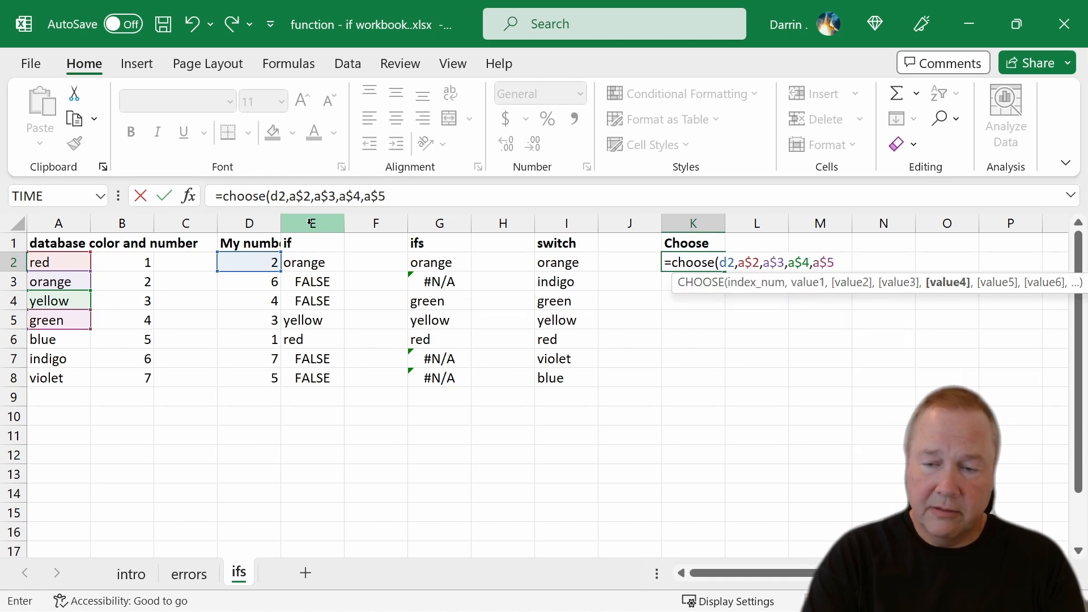
text(,a$6)
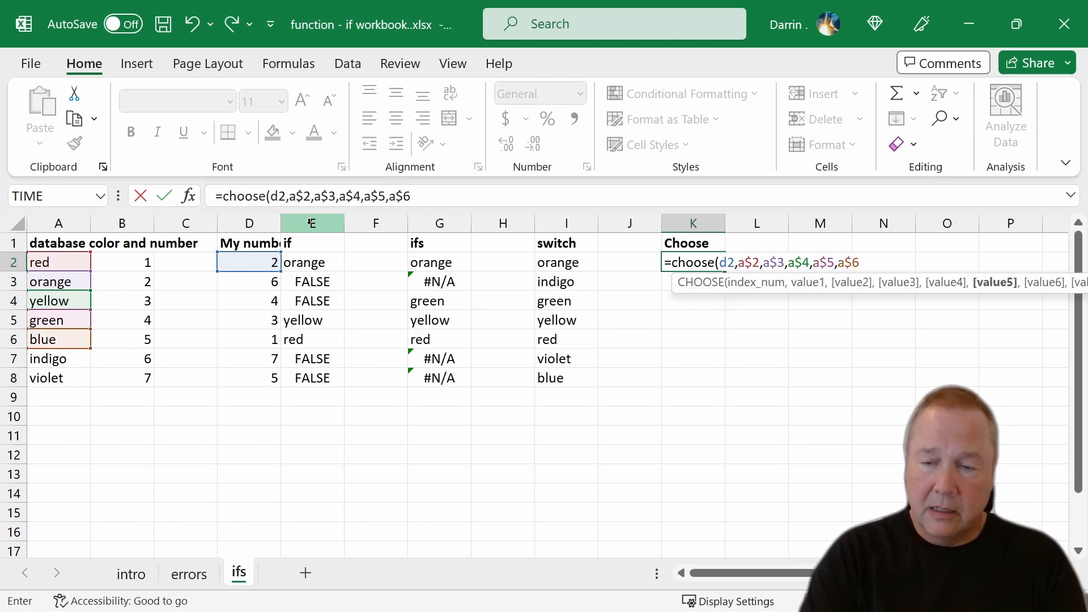
text(,a$7)
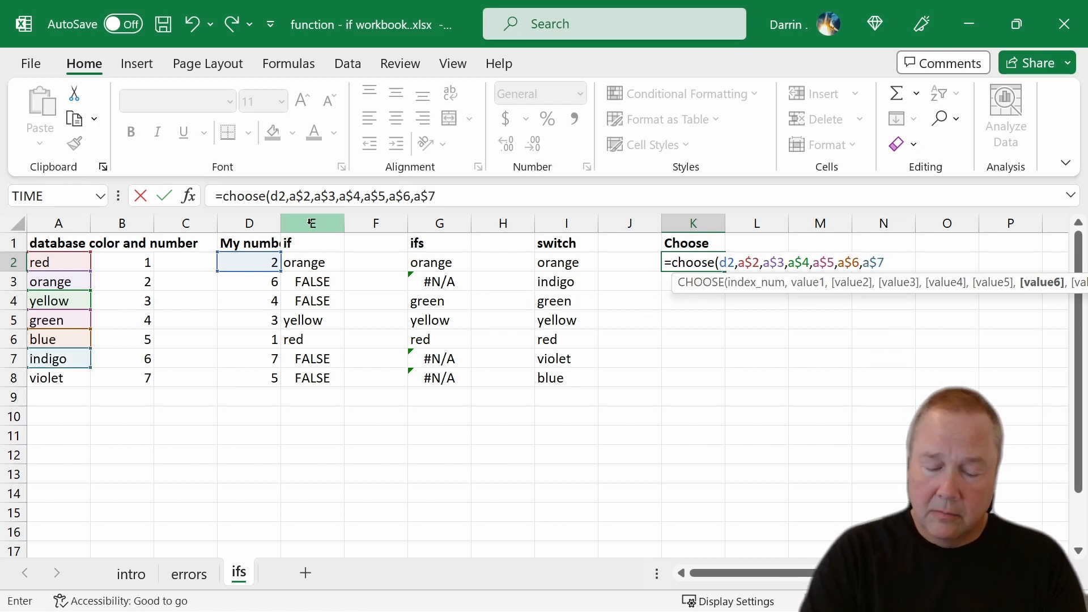
text(,a$8)
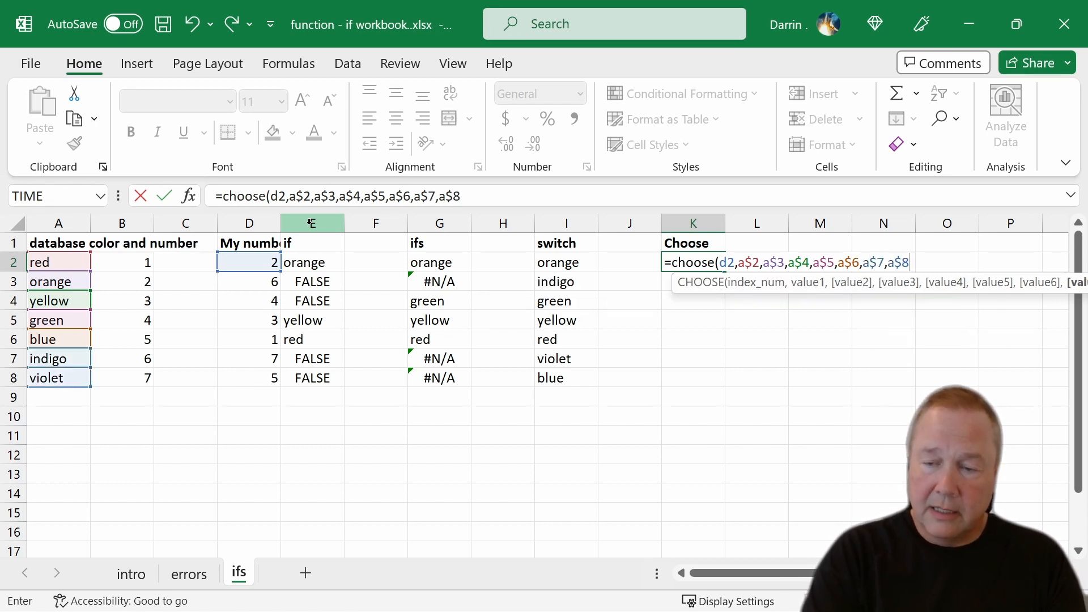
text())
key(Return)
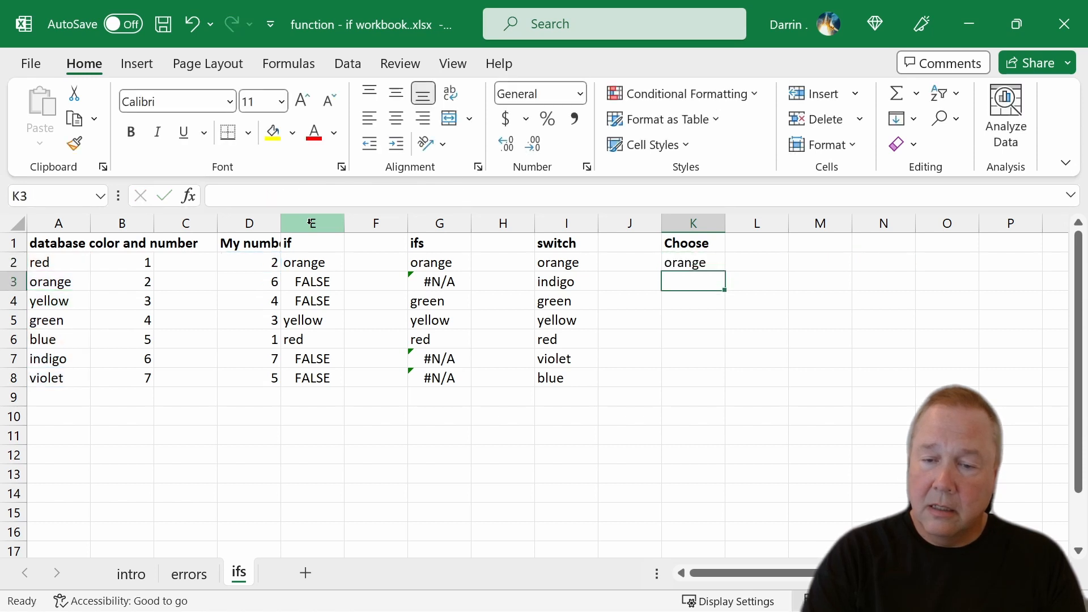
Copy the CHOOSE formula from K2 into cells K3 through K8.
key(Up)
key(ctrl+c)
key(Down)
key(shift+Down)
key(shift+Down)
key(shift+Down)
key(shift+Down)
key(shift+Down)
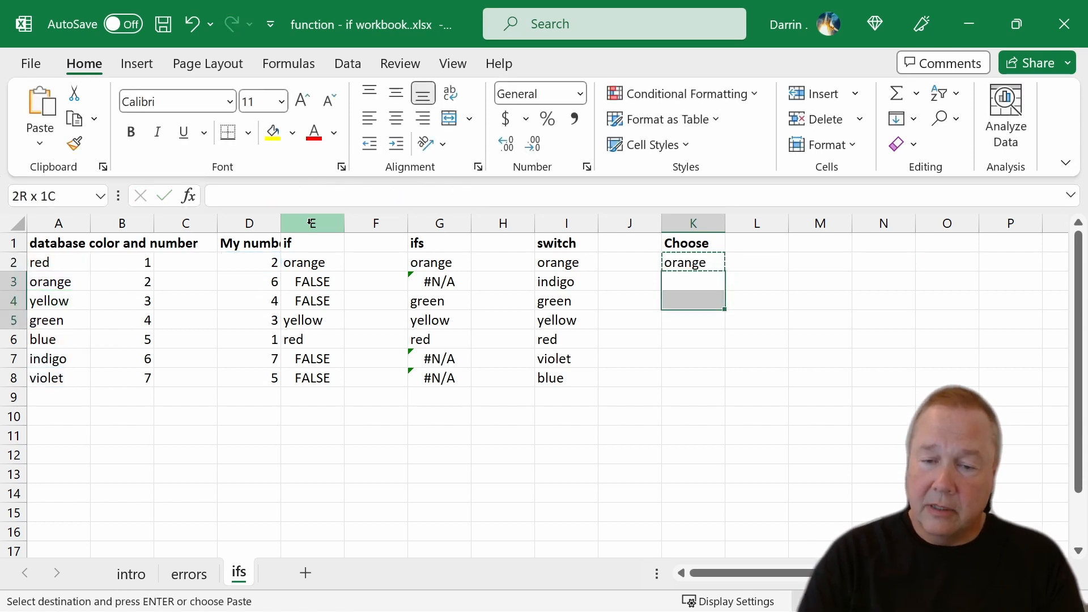
key(ctrl+v)
key(Down)
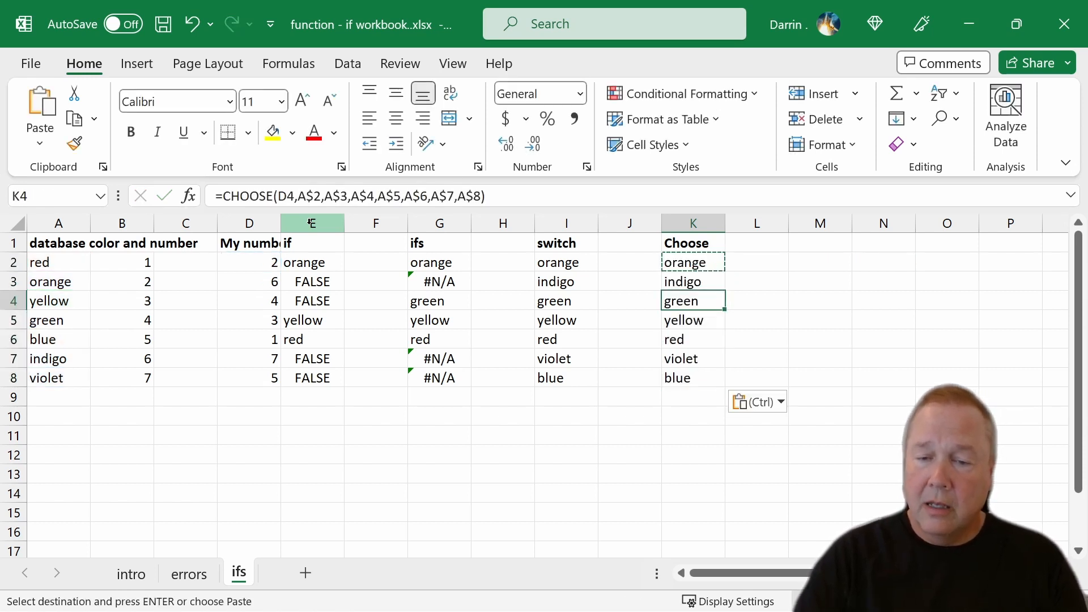
key(Escape)
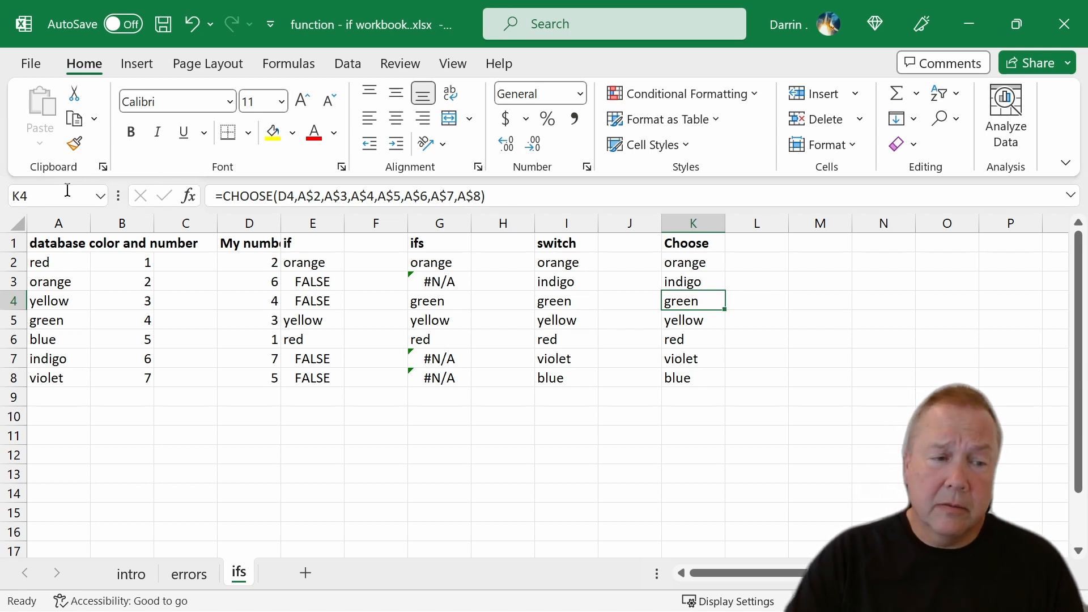
Review the color list in A2:A8 against the CHOOSE formula in K2.
drag(71, 259, 80, 378)
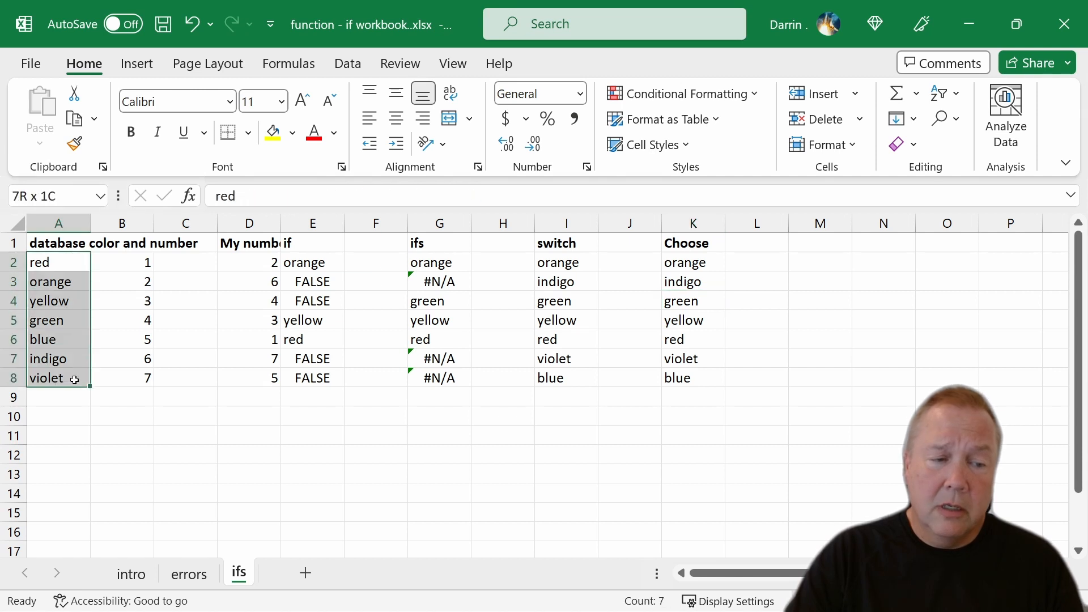
click(54, 258)
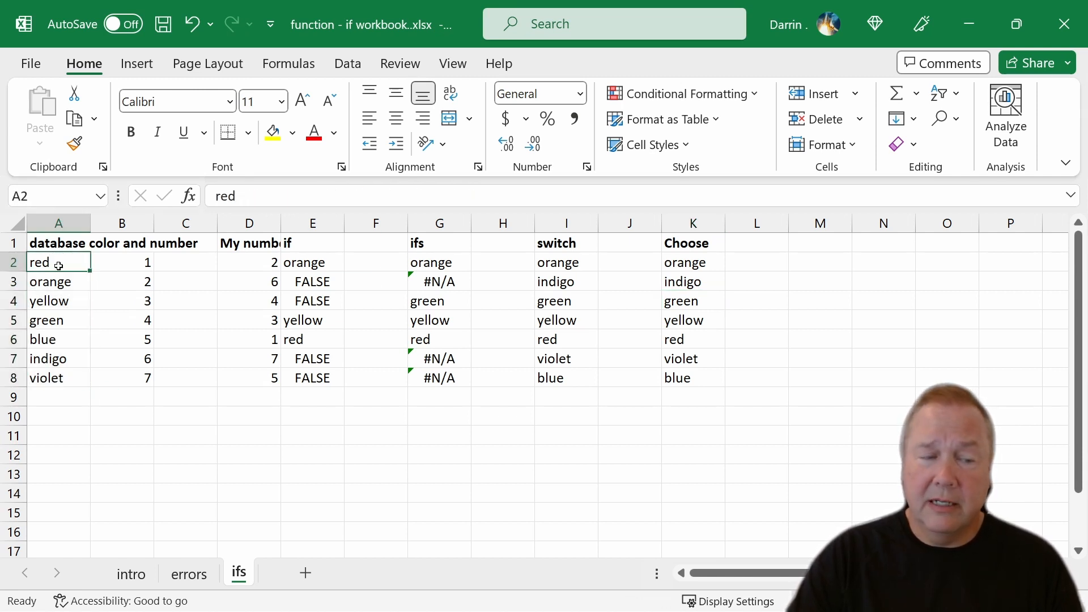
drag(54, 264, 62, 371)
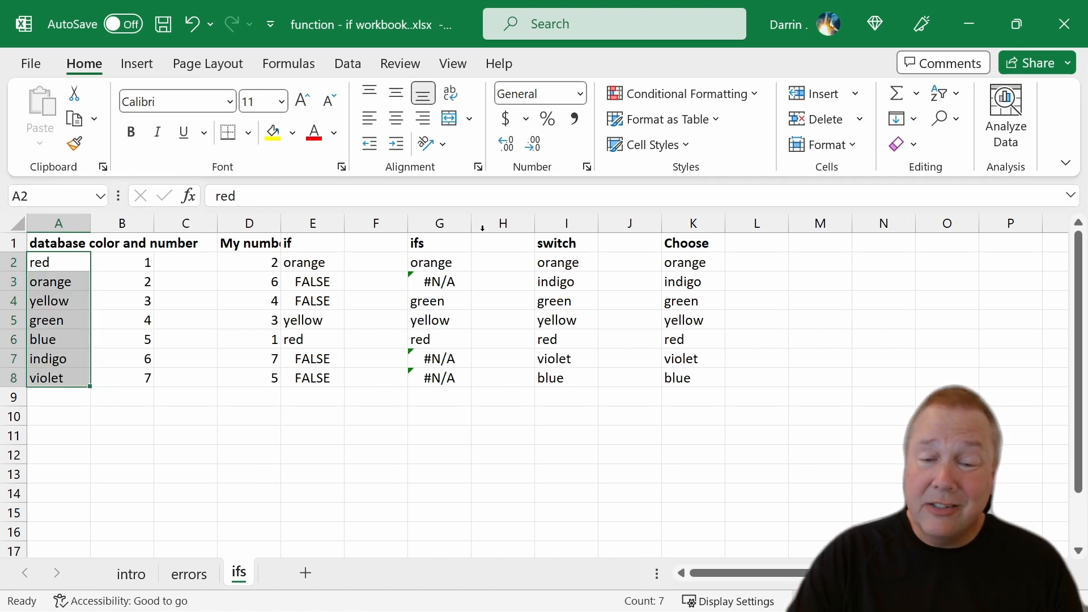
click(683, 263)
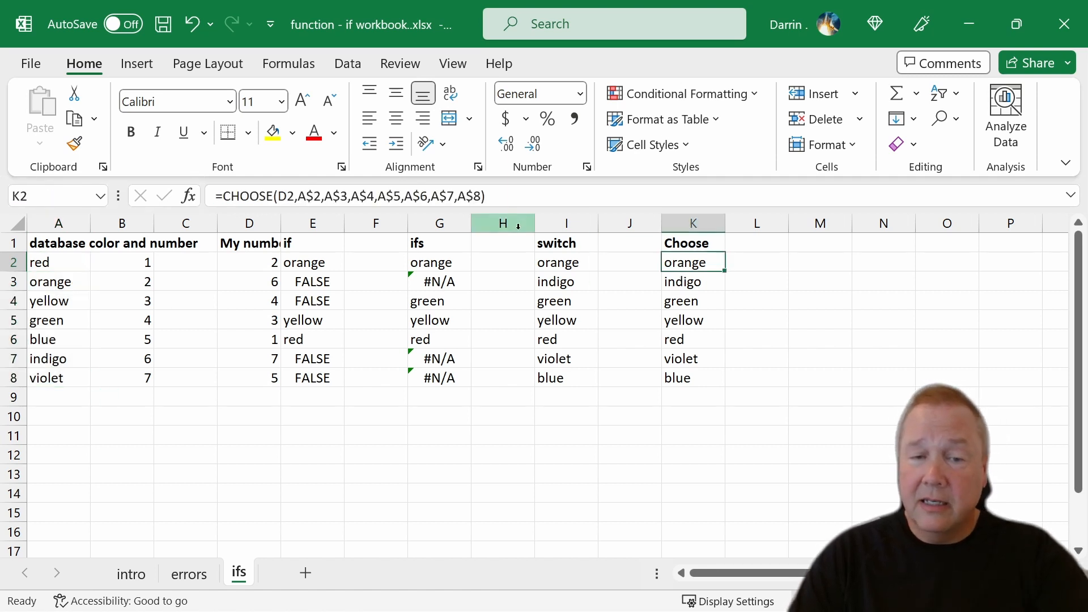
Try to replace the individual value references of the CHOOSE formula in K2 with the range A2:A8.
drag(514, 192, 298, 196)
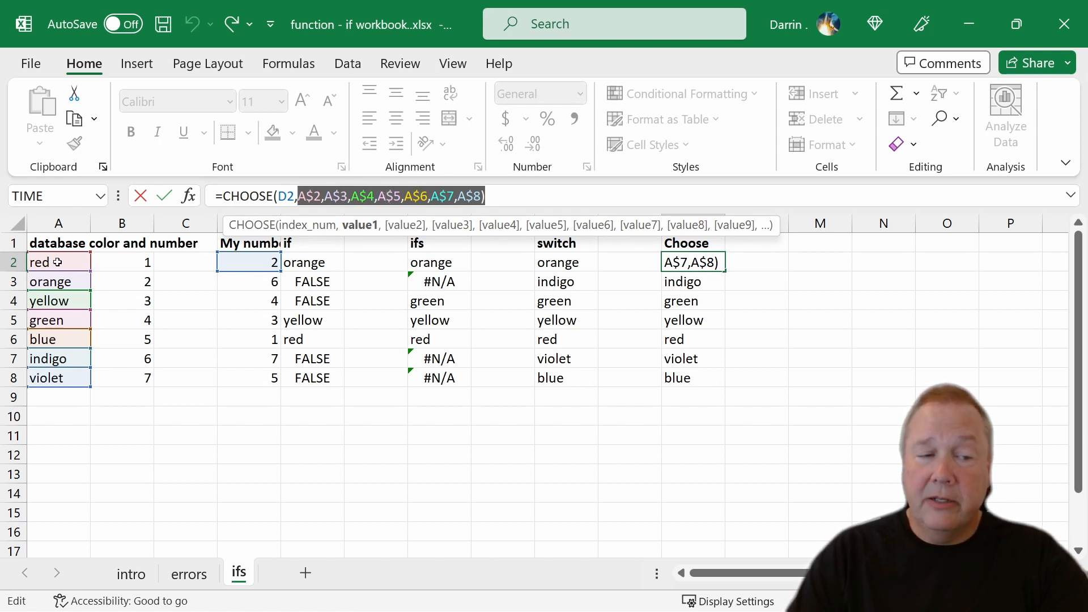
drag(57, 262, 78, 376)
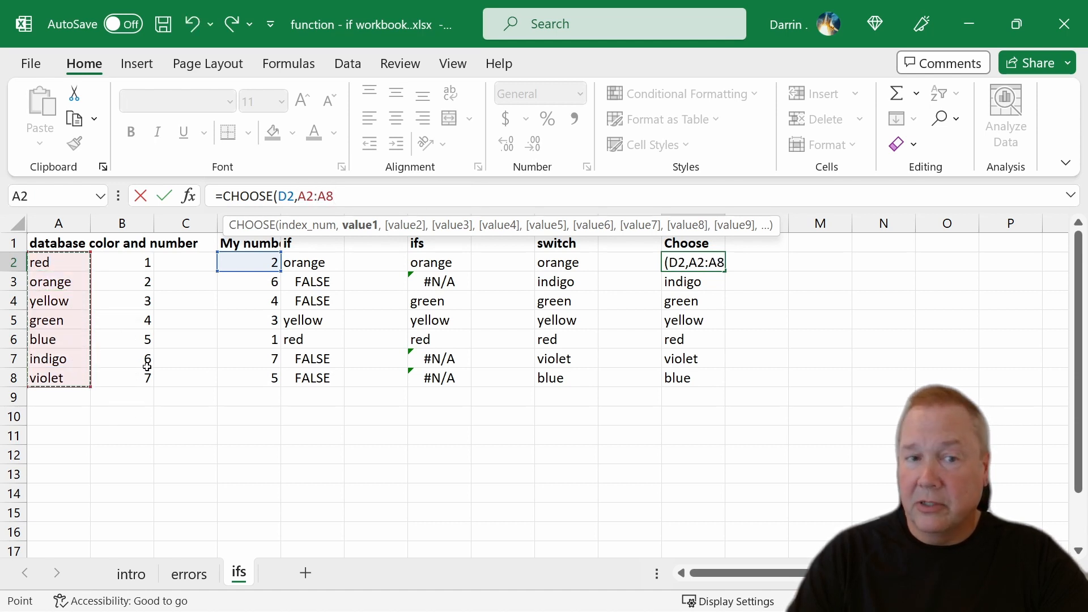
key(Escape)
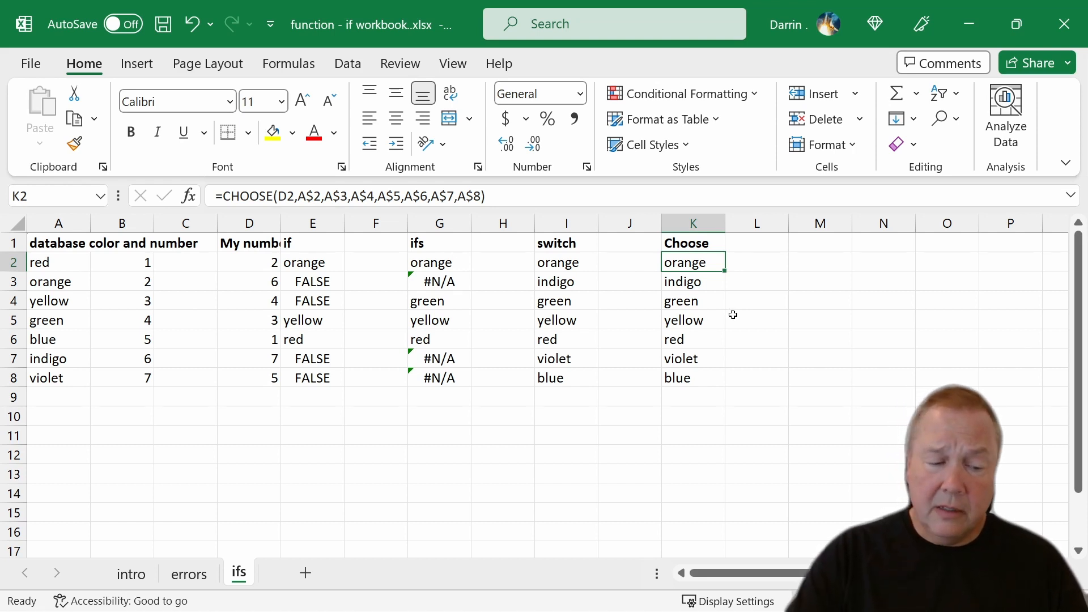
Review the arguments of the IF formula in C5 on the intro sheet and revisit the errors and ifs sheets.
click(131, 574)
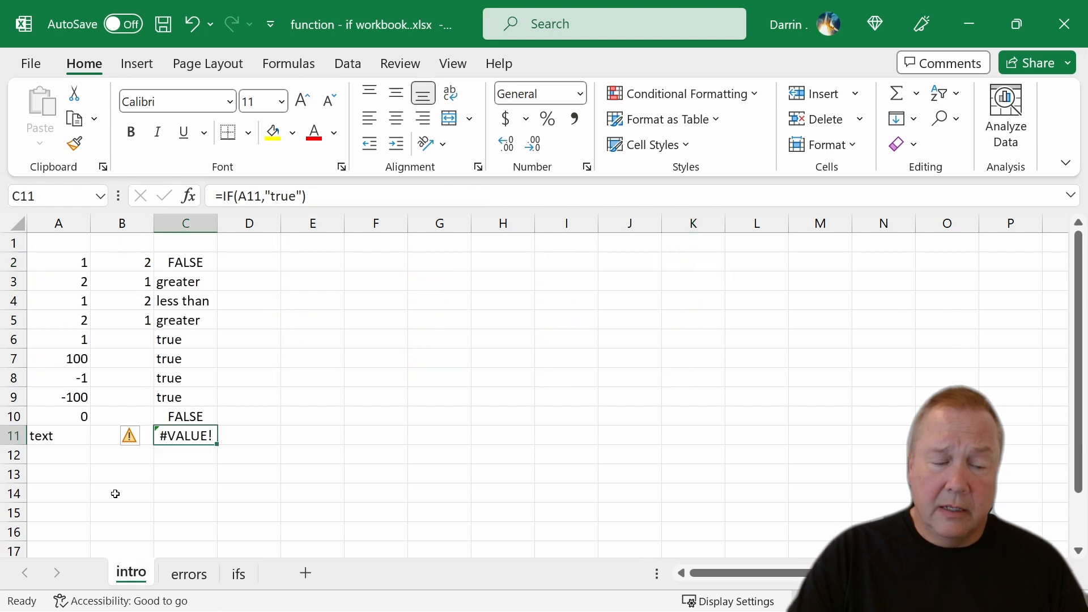
click(189, 319)
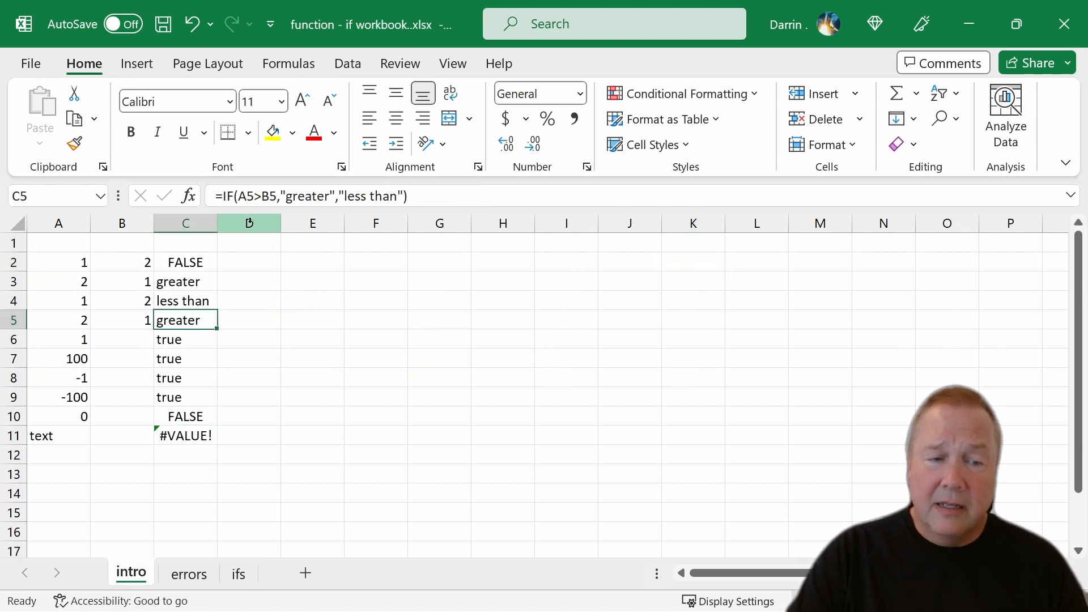
drag(247, 195, 404, 201)
click(335, 195)
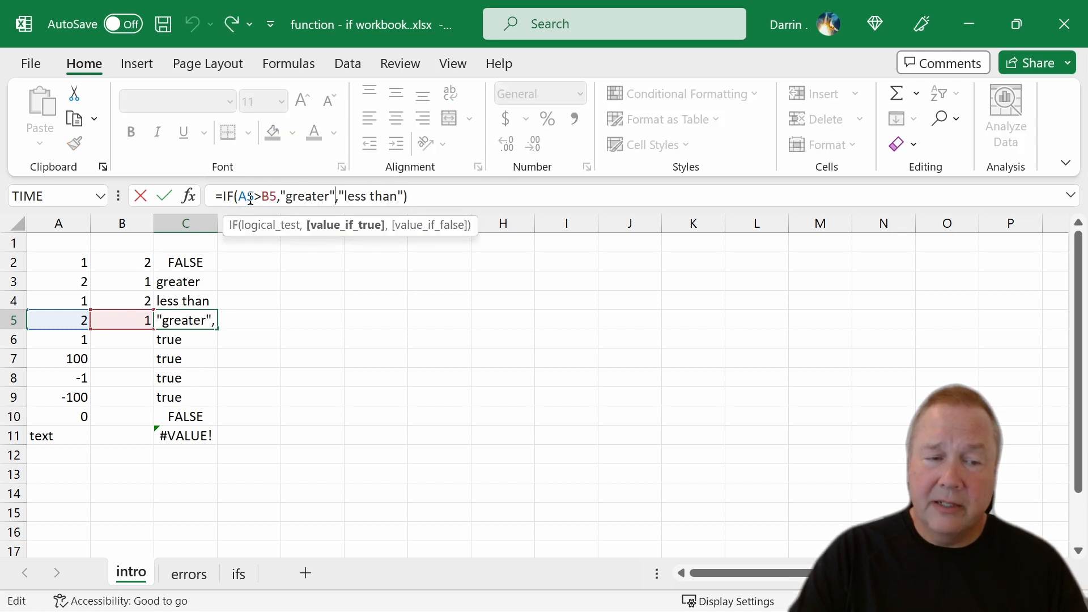
drag(236, 195, 409, 198)
click(284, 333)
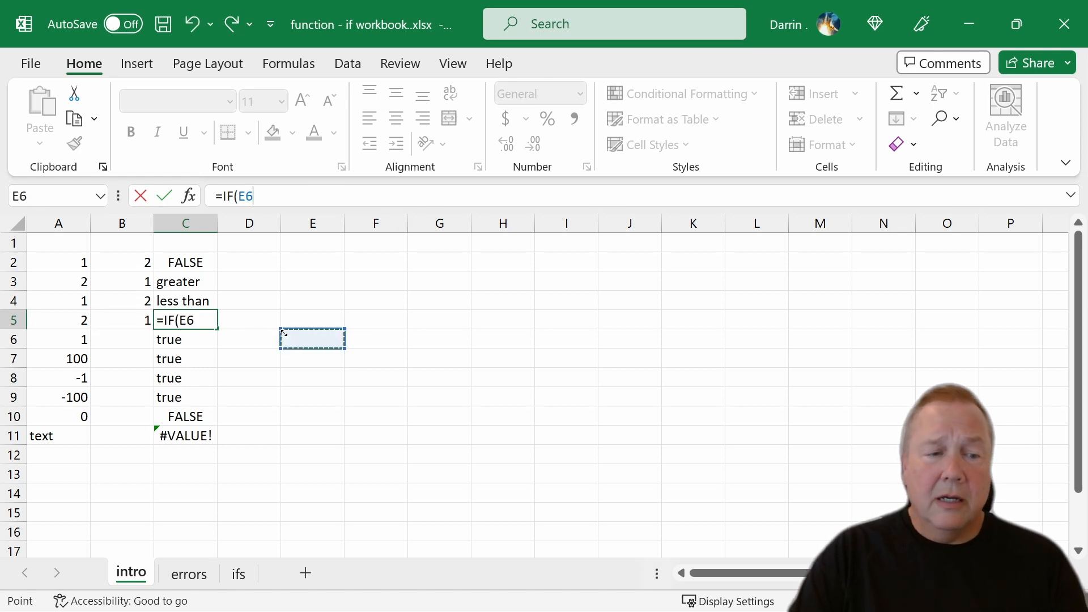
key(Escape)
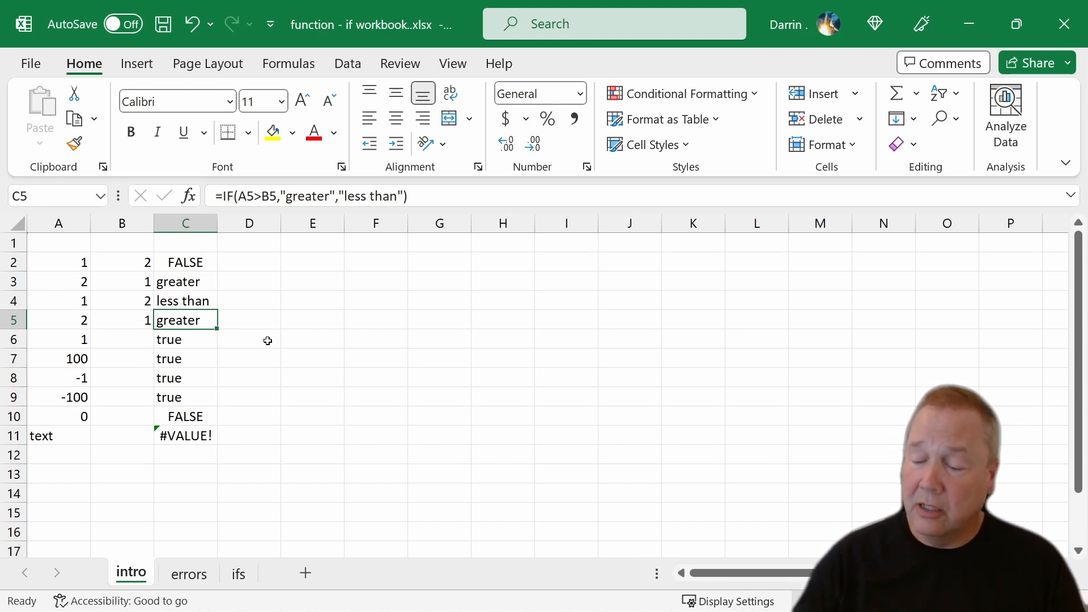
click(188, 574)
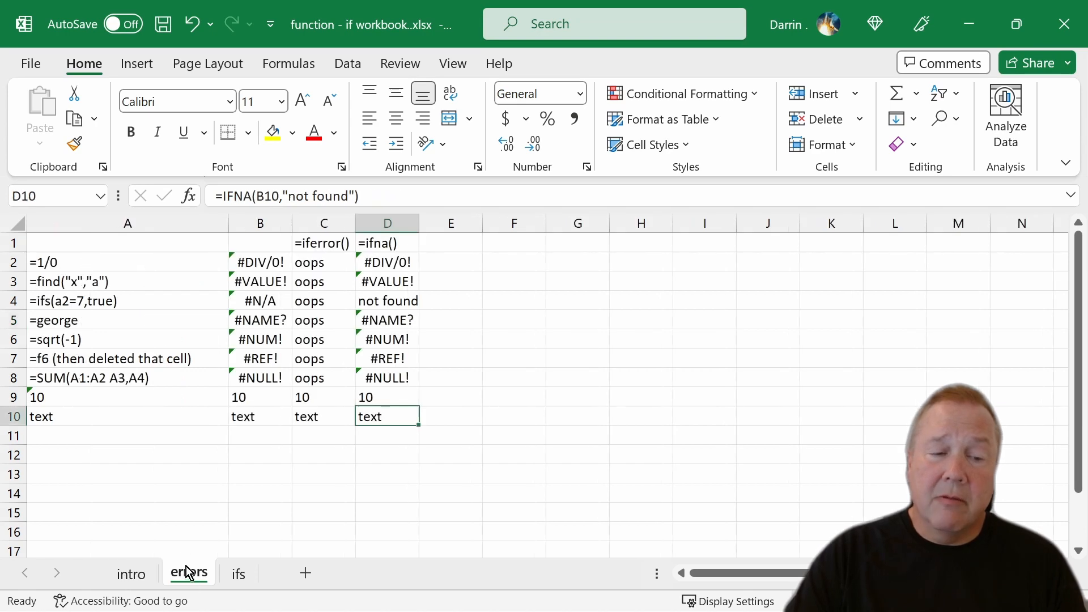
click(238, 575)
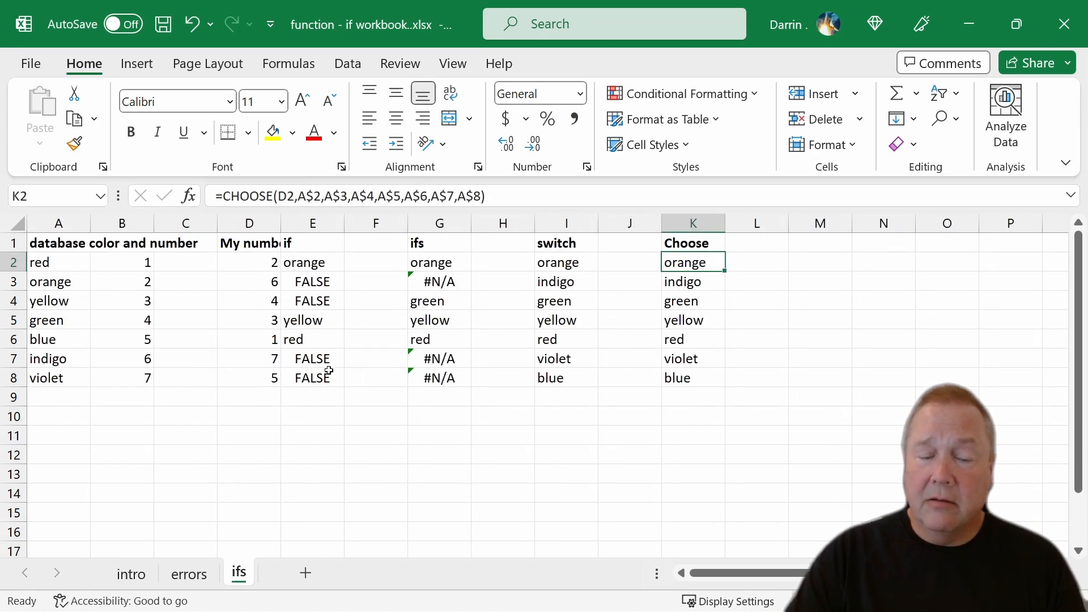